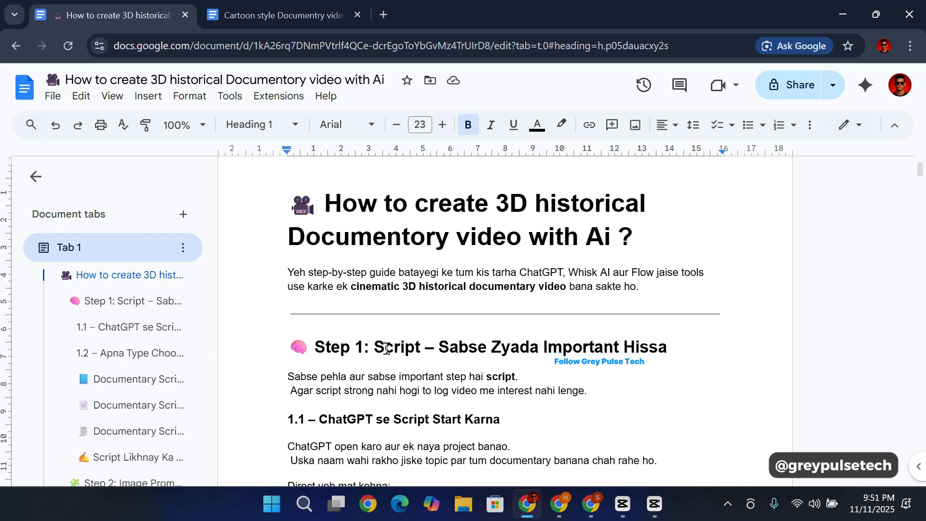
# Step: Look through the guide's opening sections on writing the documentary script with ChatGPT and choosing a documentary type
pyautogui.scroll(-2, 386, 349)
pyautogui.scroll(2, 386, 349)
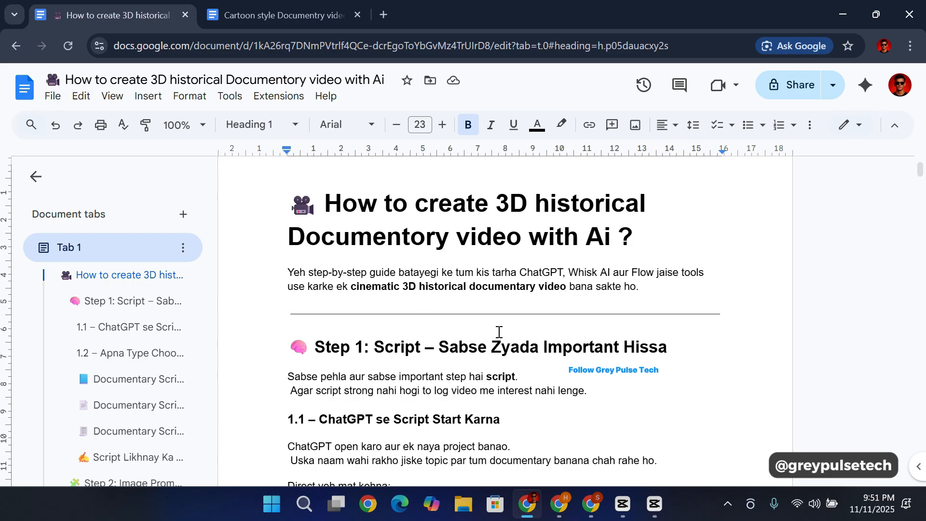
pyautogui.scroll(-5, 484, 333)
pyautogui.scroll(7, 386, 324)
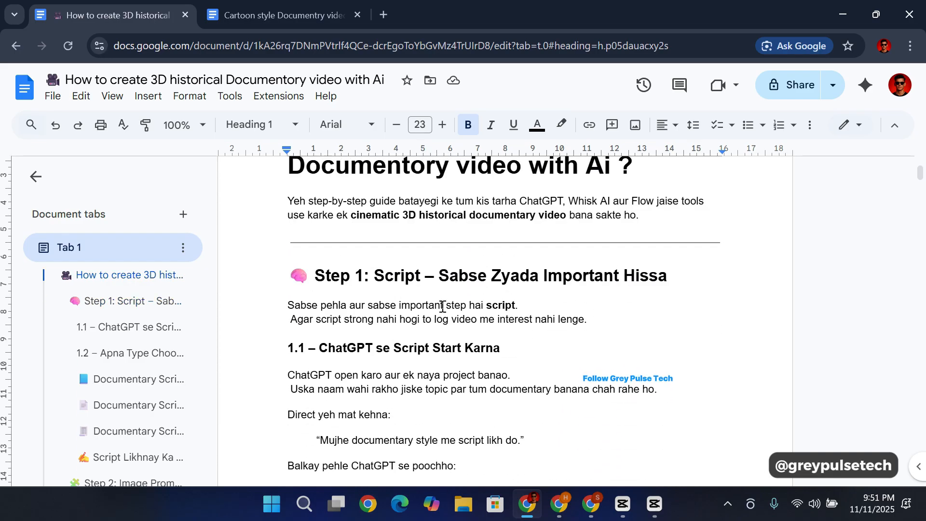
pyautogui.scroll(-20, 442, 305)
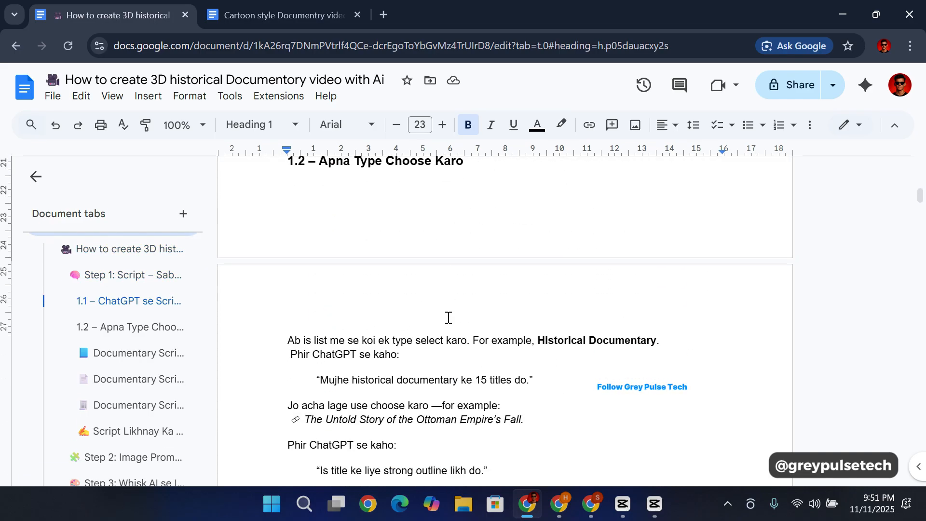
pyautogui.scroll(-5, 447, 317)
pyautogui.scroll(20, 448, 317)
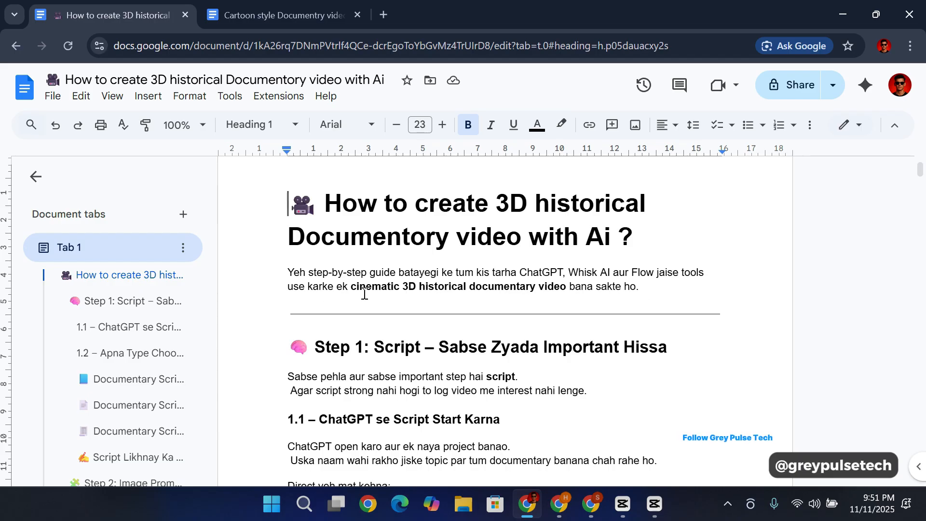
# Step: Switch to the browser window with ChatGPT and create a project named "3d documentry video"
pyautogui.moveTo(592, 504)
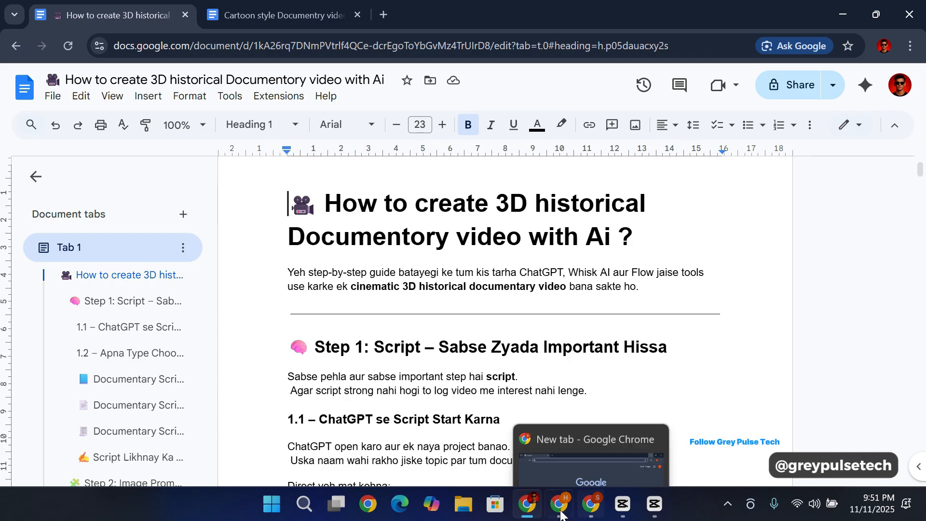
pyautogui.click(594, 511)
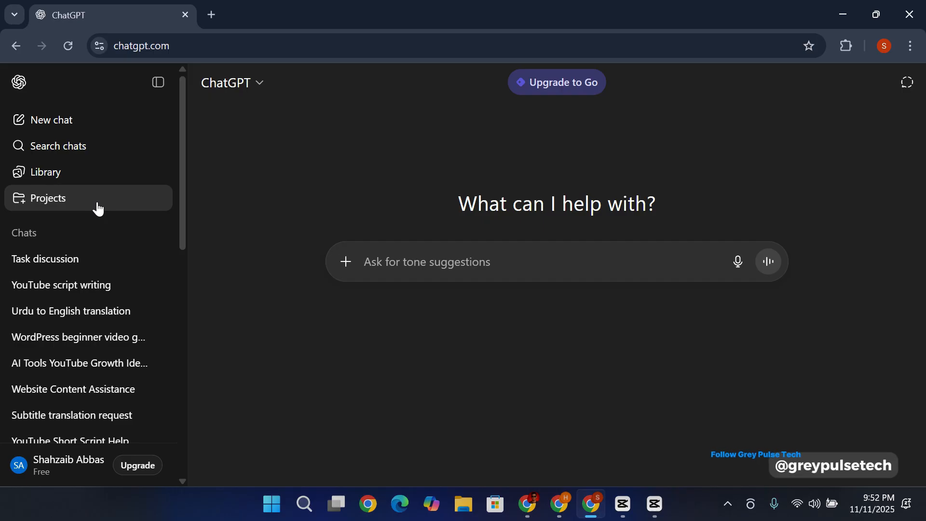
pyautogui.click(106, 199)
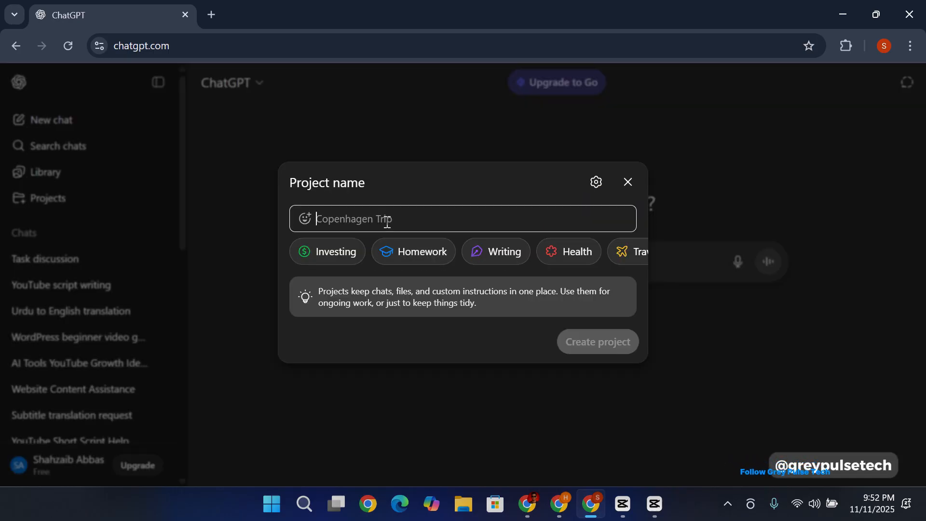
pyautogui.write('3d ')
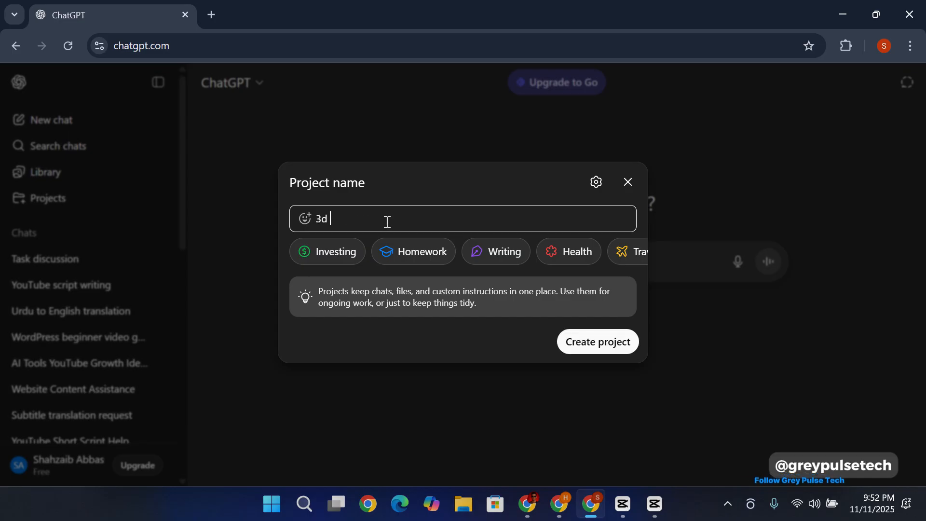
pyautogui.write('documentry')
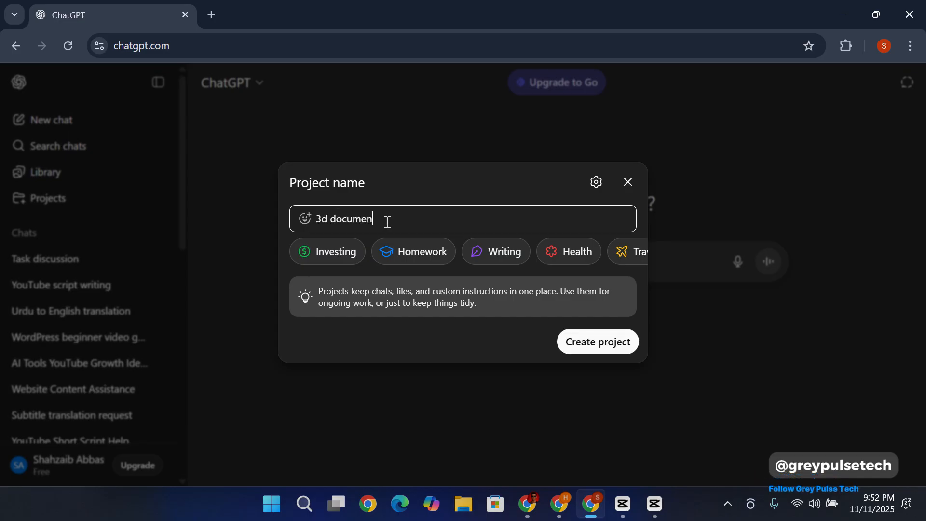
pyautogui.write(' video')
pyautogui.click(598, 341)
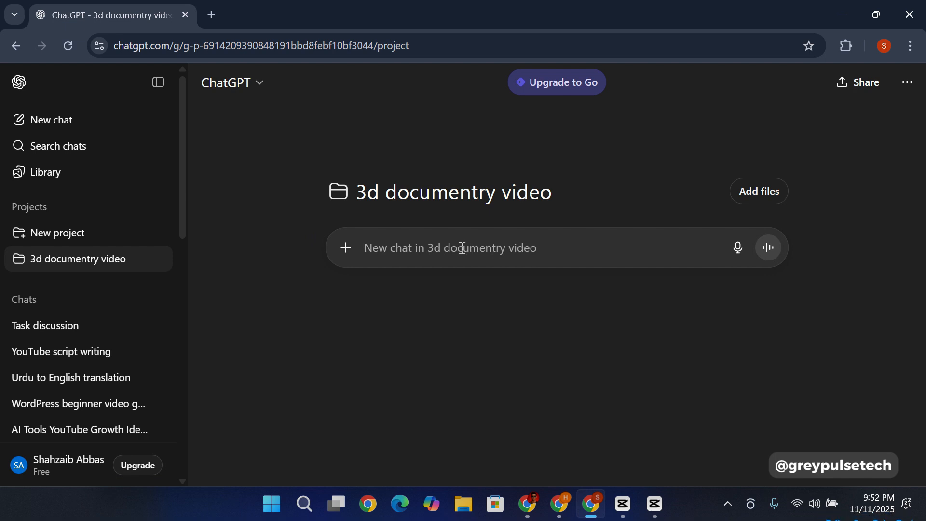
# Step: Start a chat in the project by sending "Kia tumhay documentry videos ky baray may pta hy"
pyautogui.write('K')
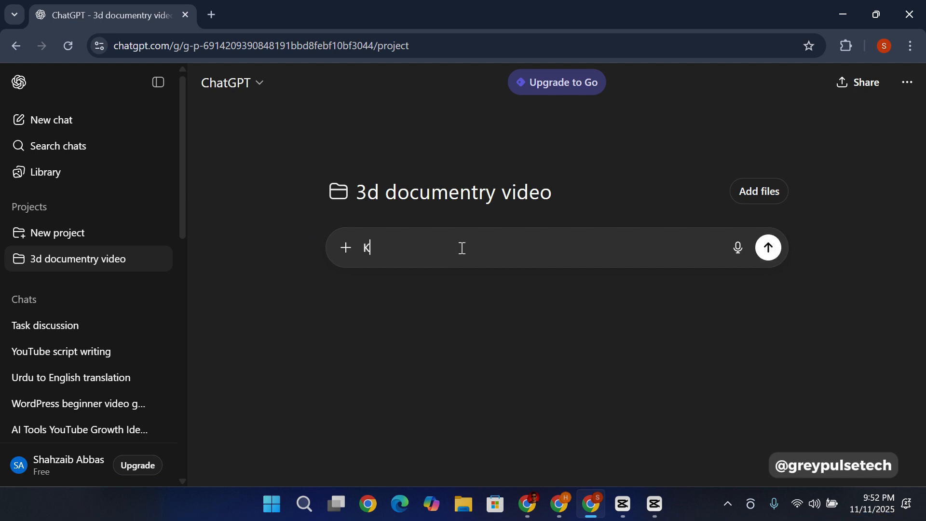
pyautogui.write('ia tumhay documentry videos ky baray may pta hy')
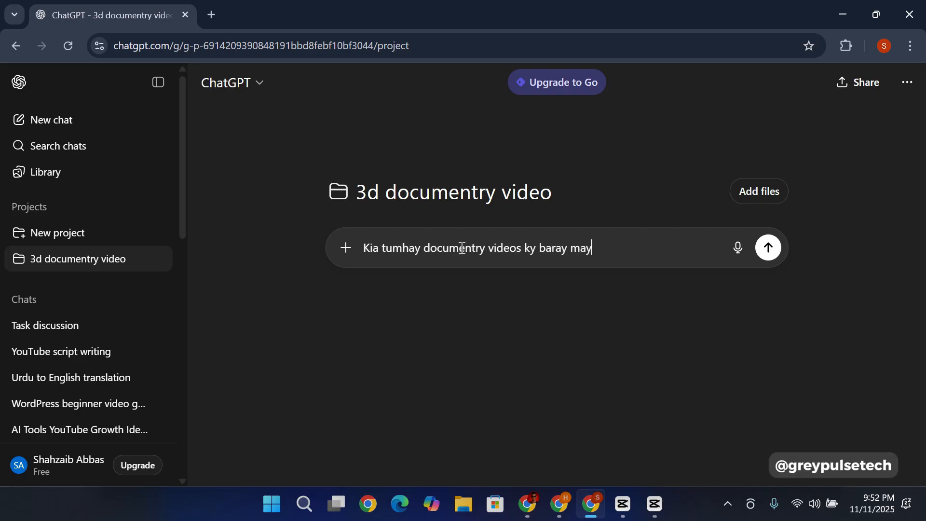
pyautogui.press('Return')
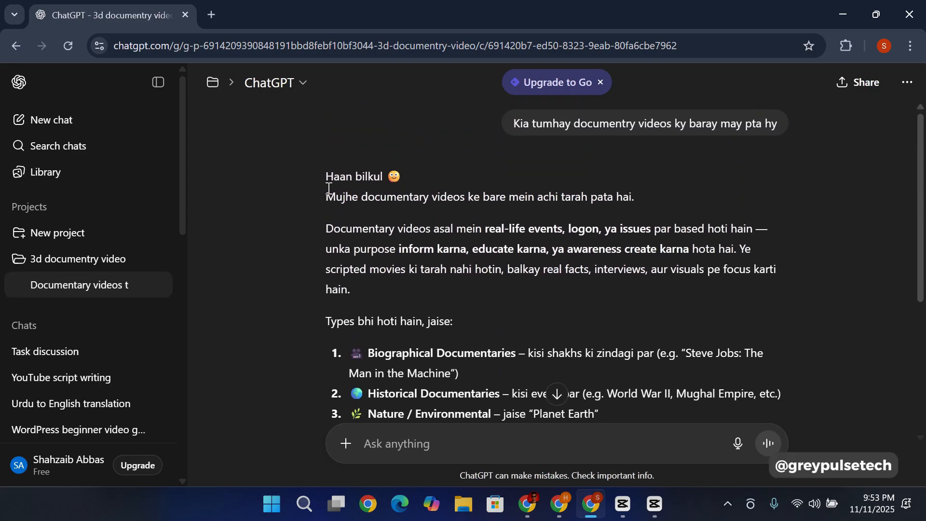
# Step: Read the reply on documentary types and send "Mujay 15 ja 20 titles do historical documentry ky liay"
pyautogui.scroll(-4, 525, 242)
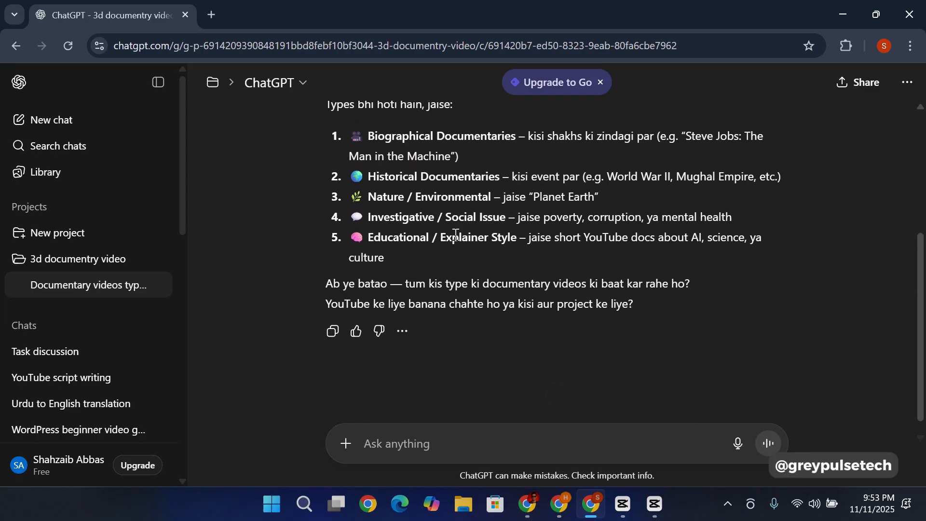
pyautogui.scroll(4, 458, 232)
pyautogui.scroll(-3, 458, 231)
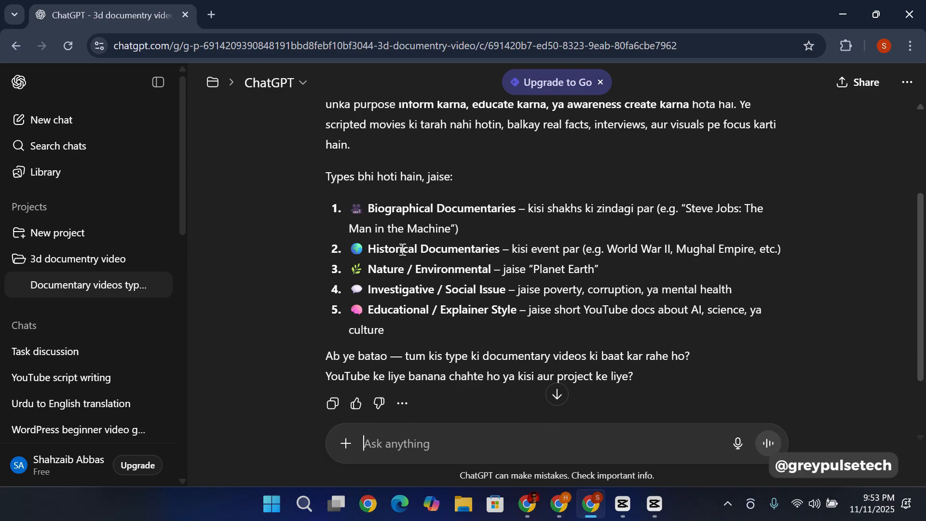
pyautogui.scroll(-2, 402, 248)
pyautogui.scroll(2, 401, 249)
pyautogui.scroll(-2, 401, 249)
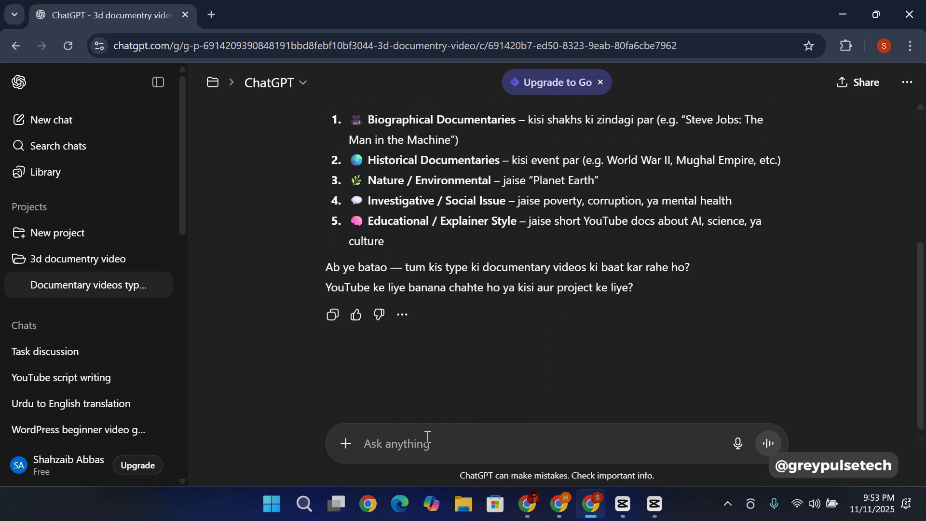
pyautogui.write('Mujay 15')
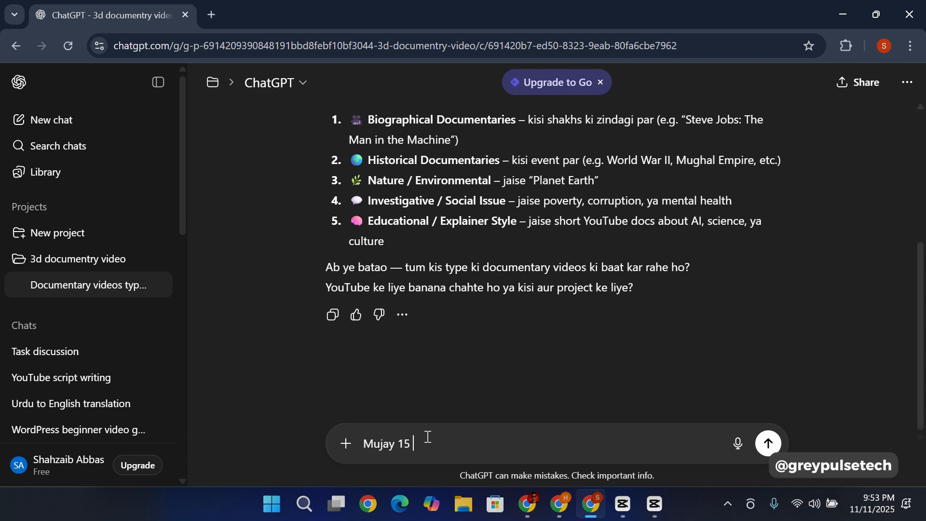
pyautogui.write(' ja 20 titles do hist')
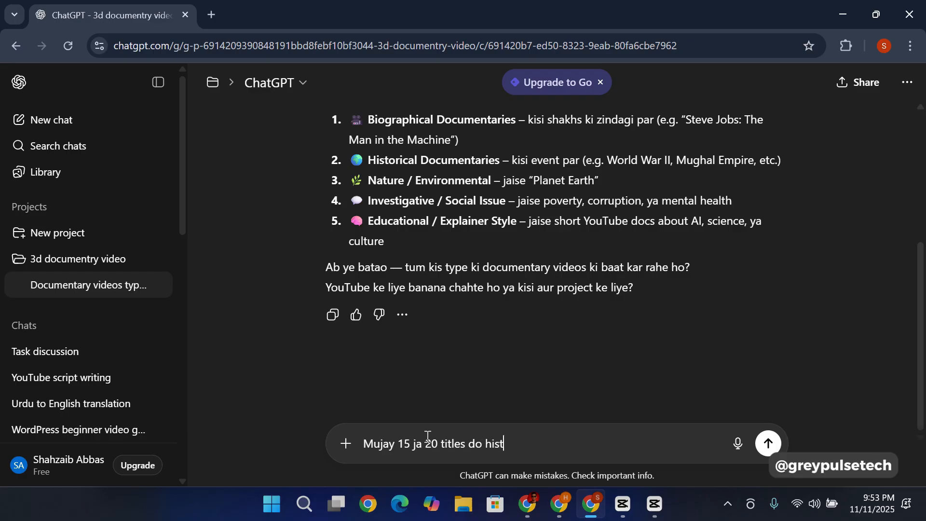
pyautogui.write('orical documen')
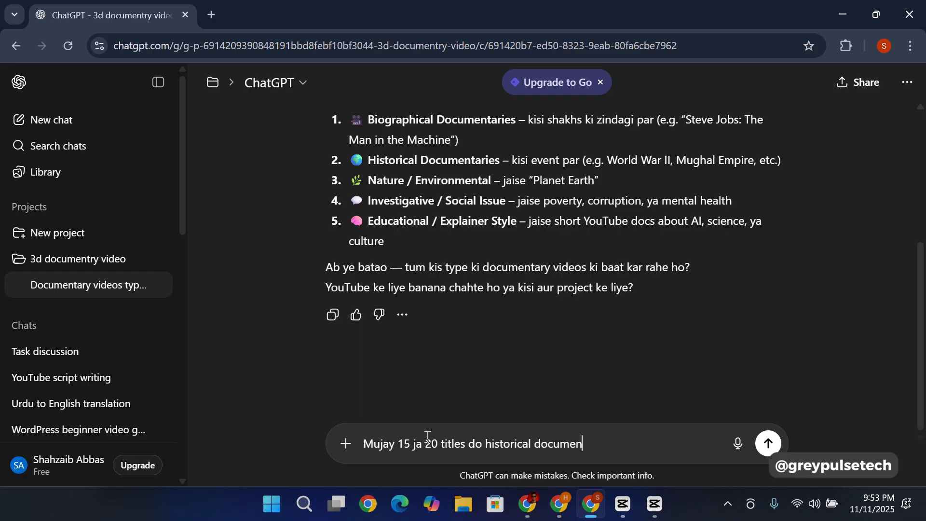
pyautogui.write('try ky liay')
pyautogui.press('Return')
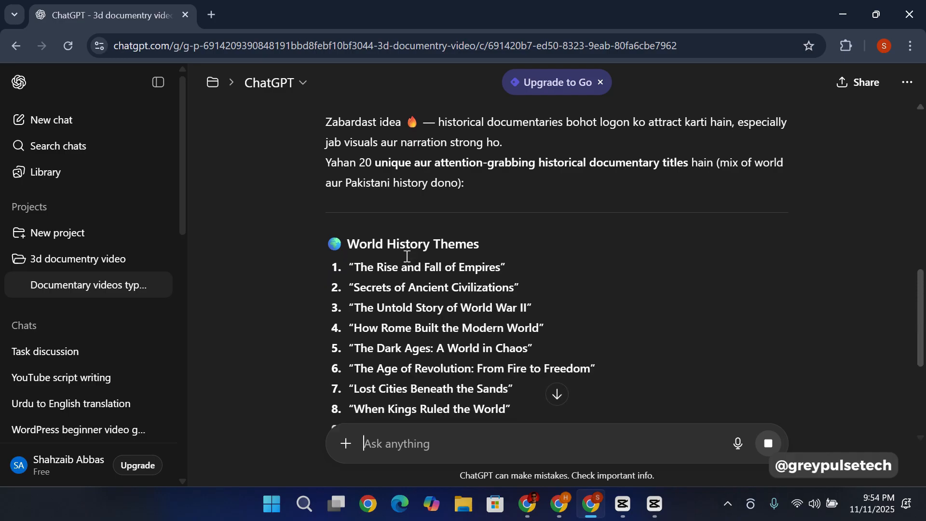
# Step: Review the suggested documentary titles under the world history and Pakistani / South Asian history themes
pyautogui.scroll(-3, 405, 260)
pyautogui.scroll(-2, 414, 244)
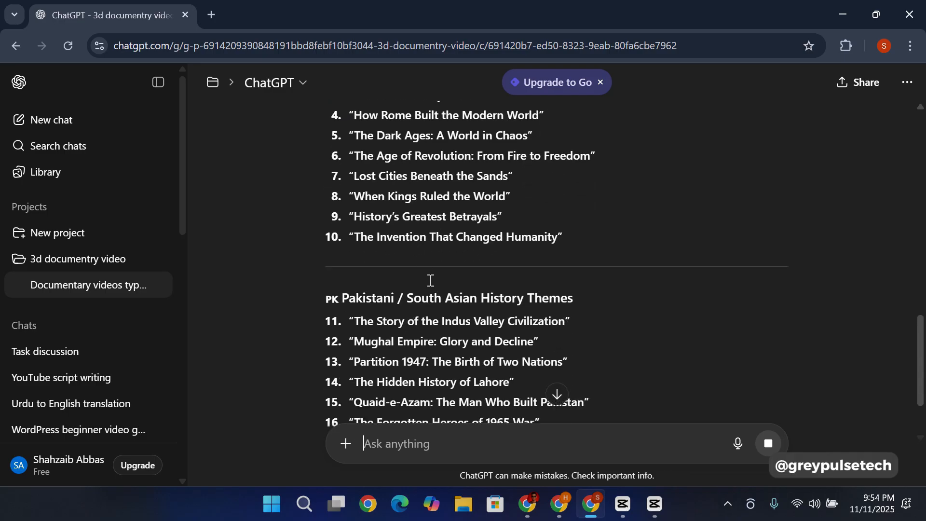
pyautogui.scroll(-2, 427, 241)
pyautogui.scroll(-3, 428, 251)
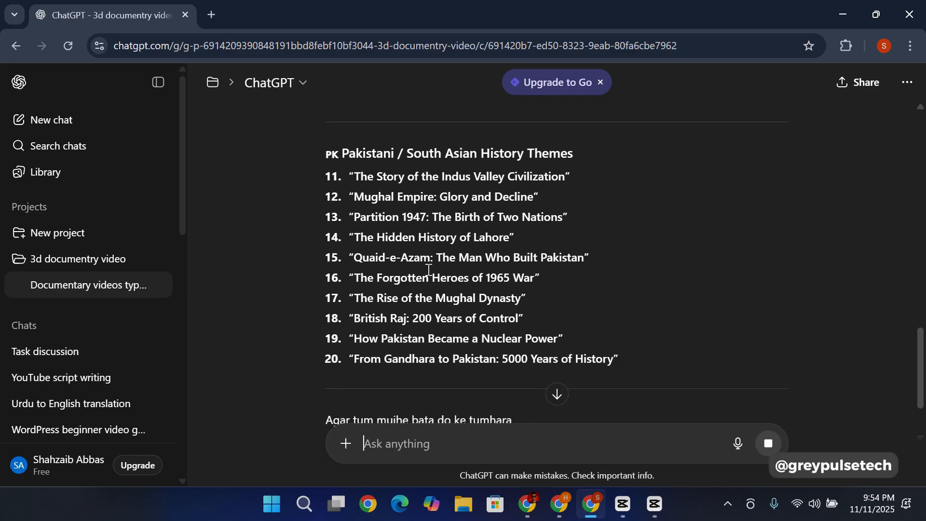
pyautogui.scroll(-1, 434, 260)
pyautogui.scroll(5, 436, 260)
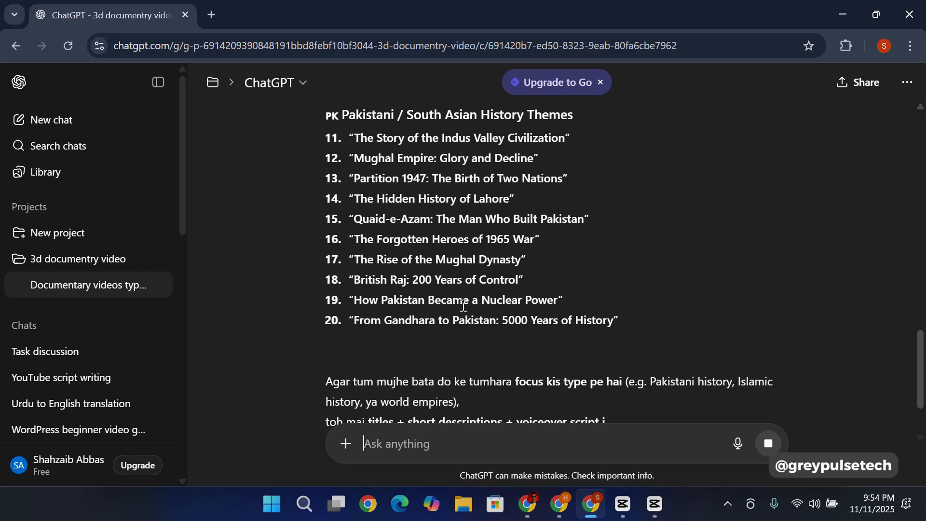
pyautogui.scroll(5, 462, 304)
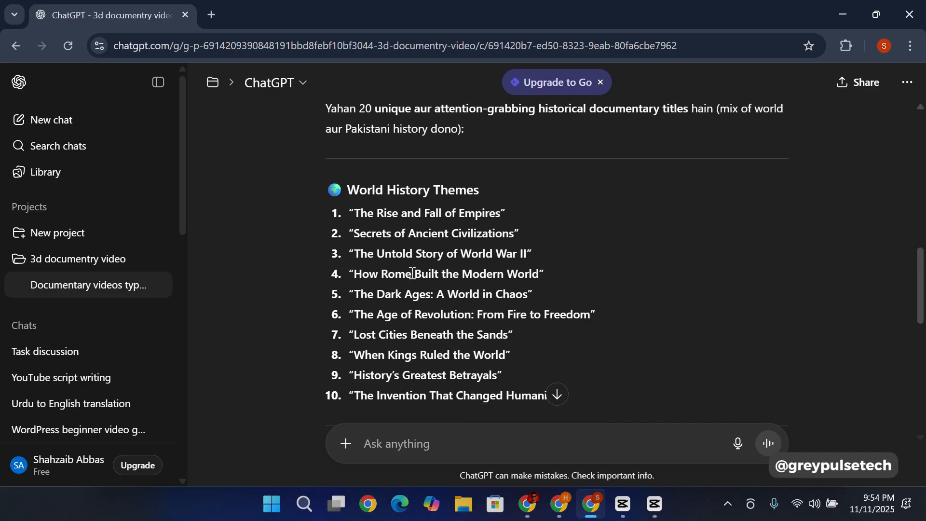
pyautogui.scroll(-6, 375, 247)
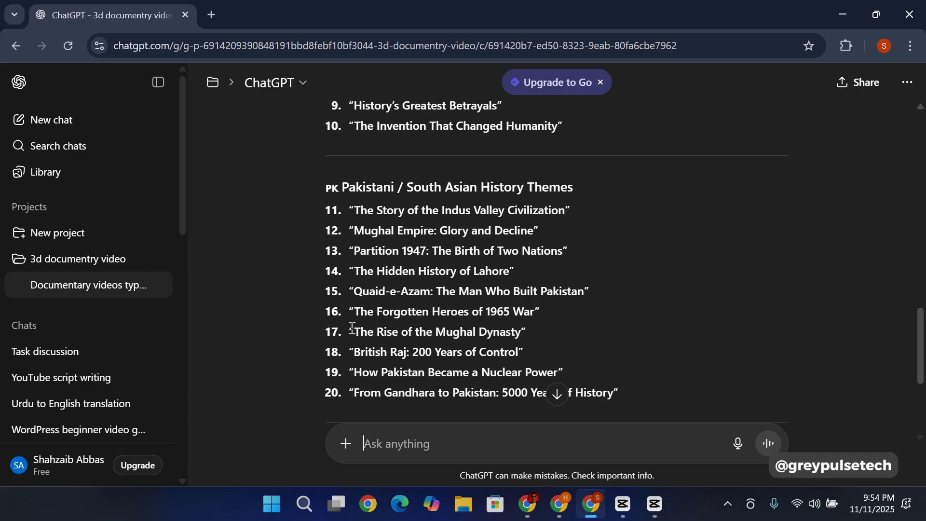
# Step: Choose the title "The Rise of the Mughal Dynasty" by sending "Mujay 17 title acha lga hy"
pyautogui.moveTo(352, 328); pyautogui.dragTo(530, 330)
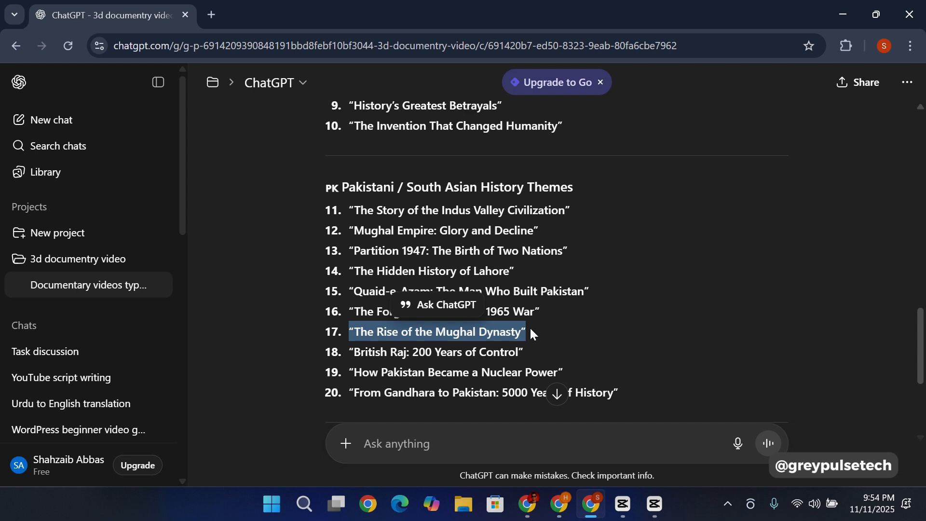
pyautogui.scroll(-4, 551, 303)
pyautogui.click(400, 440)
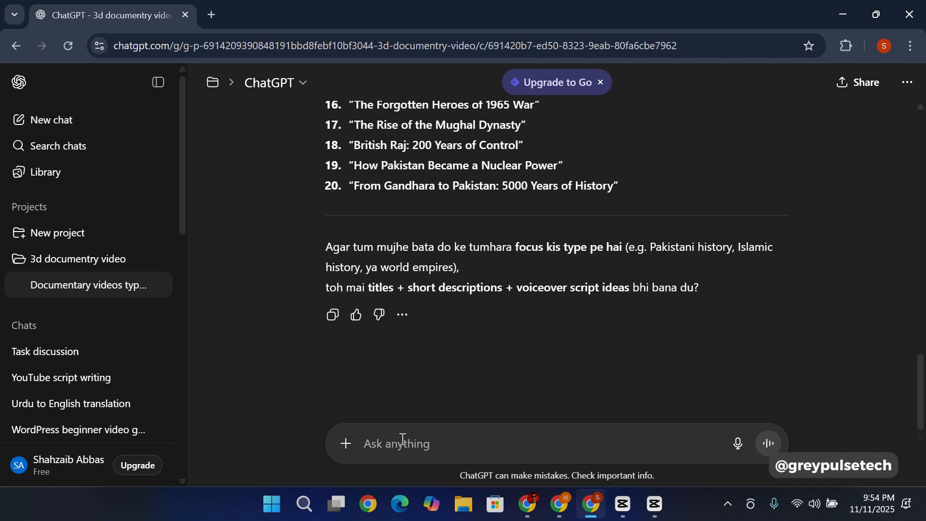
pyautogui.write('Mujay 17 t')
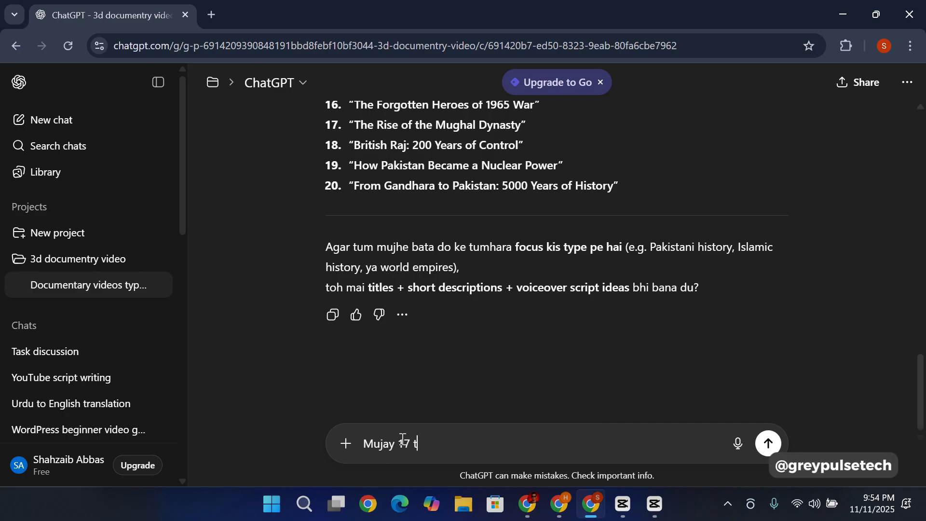
pyautogui.write('itle acha lga hy')
pyautogui.press('Return')
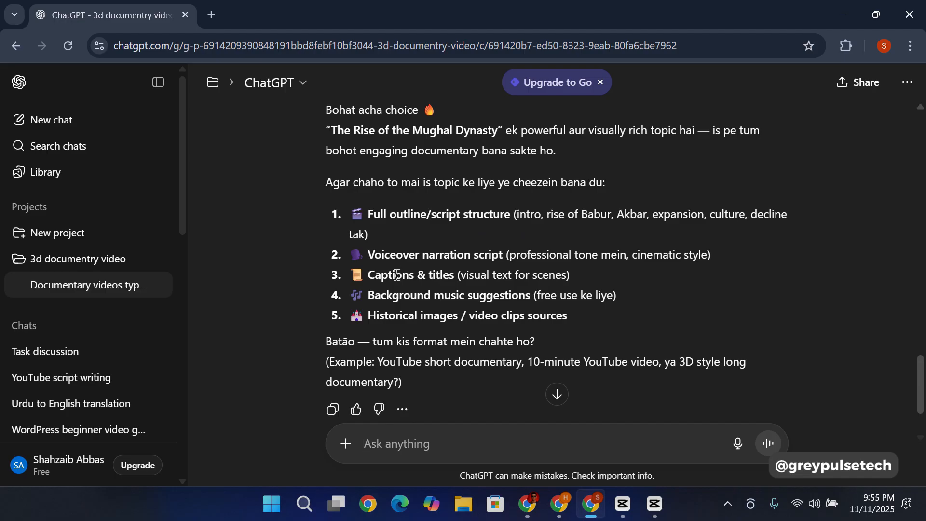
# Step: Check the options offered for the chosen topic and send "Mujay pehlay script ki outline likh ker do"
pyautogui.scroll(-1, 384, 255)
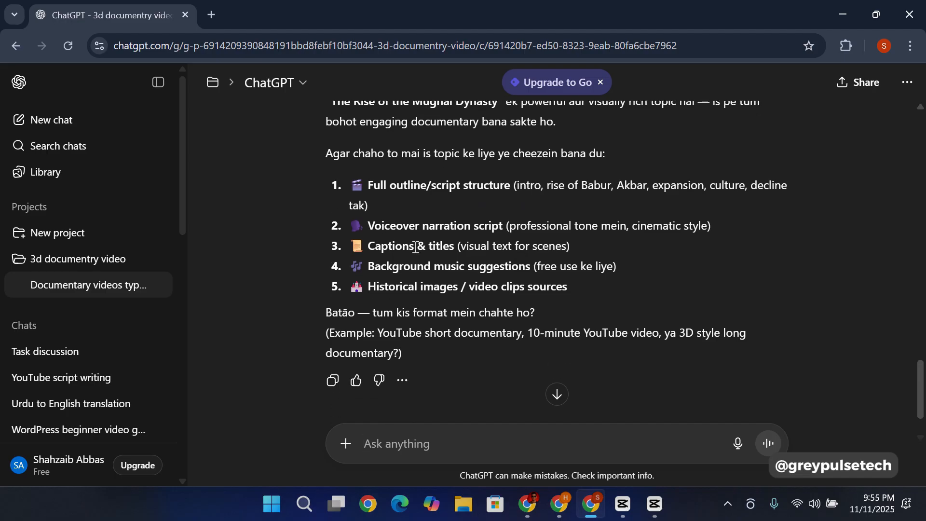
pyautogui.scroll(2, 410, 275)
pyautogui.scroll(-1, 430, 289)
pyautogui.scroll(-1, 434, 318)
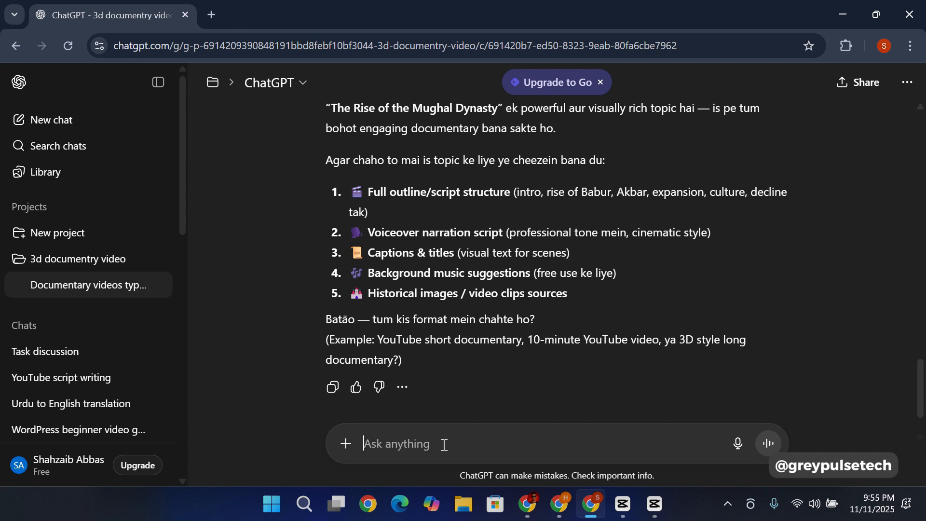
pyautogui.write('Mujay pehlay script ki outline likh ker do')
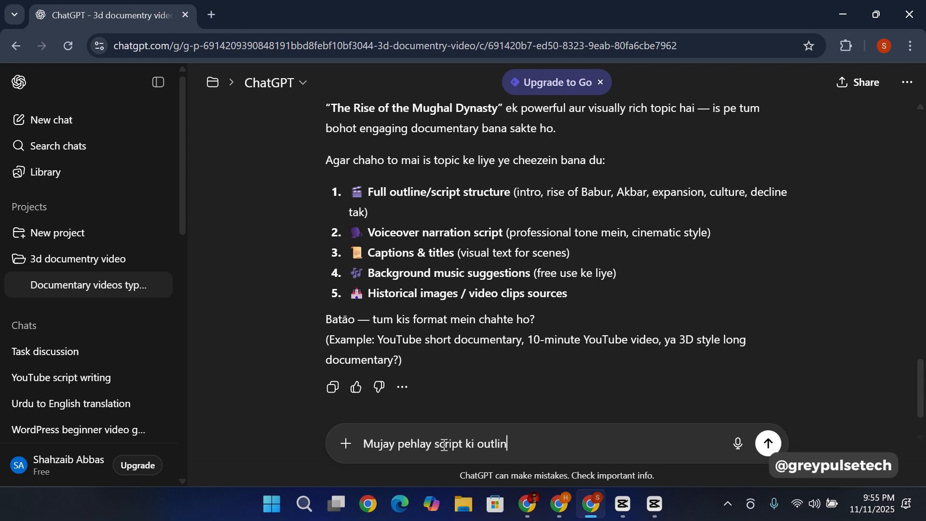
pyautogui.press('Return')
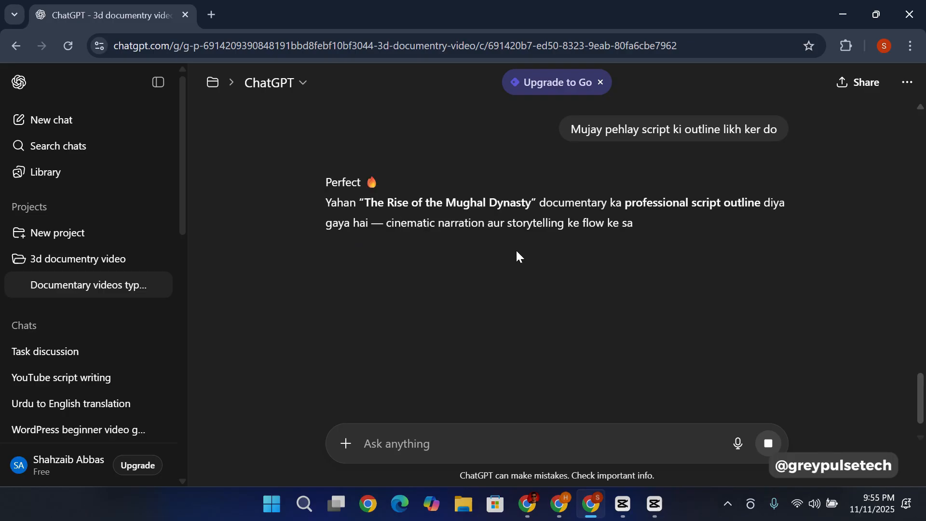
# Step: Review the generated script outline, including the opening scene, the roots of a conqueror and the narration tone options at its end
pyautogui.scroll(-1, 414, 264)
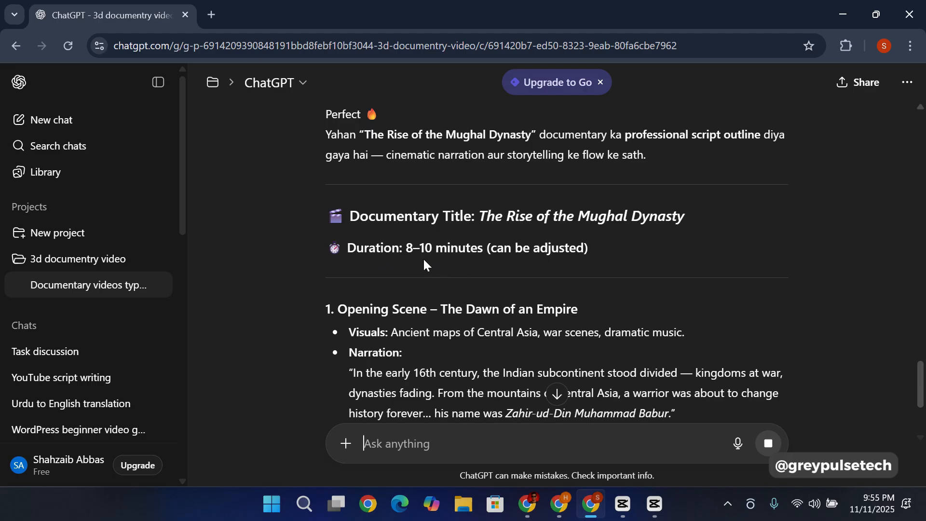
pyautogui.scroll(-2, 424, 260)
pyautogui.scroll(1, 432, 241)
pyautogui.scroll(1, 434, 232)
pyautogui.scroll(-1, 449, 241)
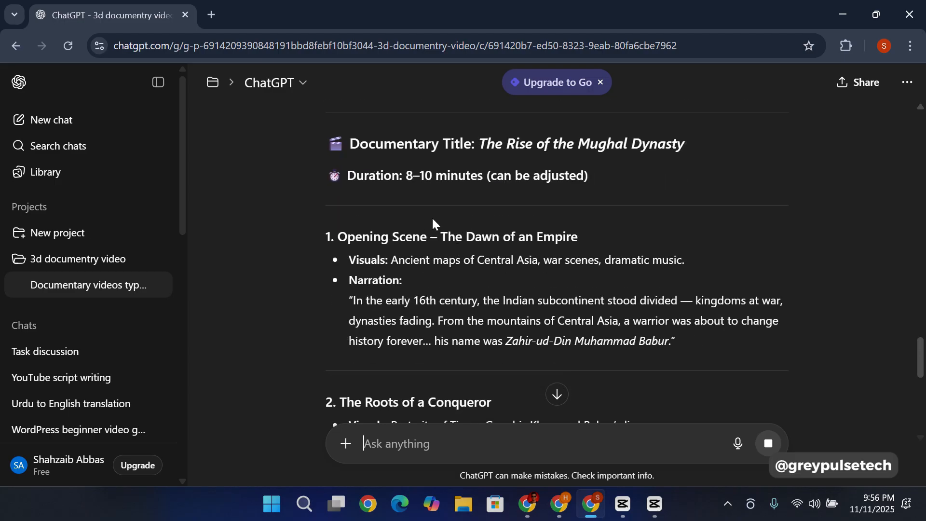
pyautogui.scroll(-2, 441, 231)
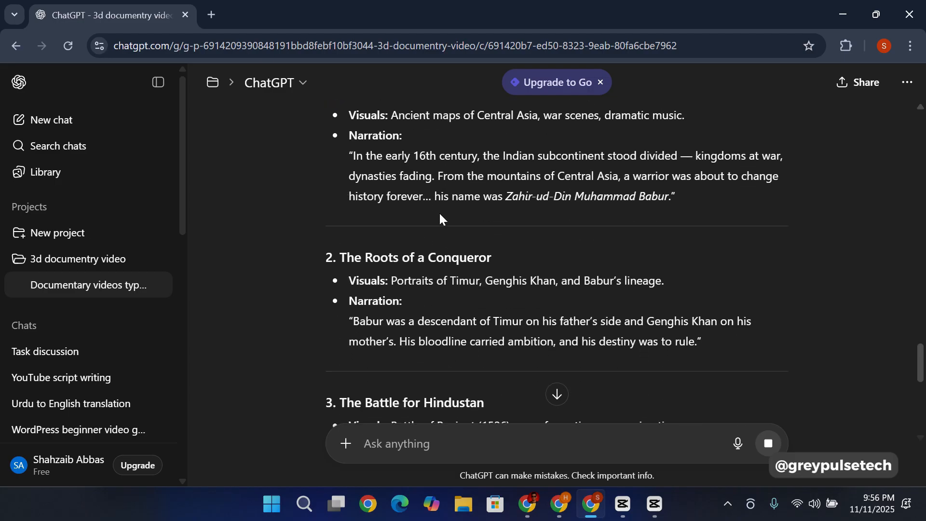
pyautogui.scroll(2, 439, 212)
pyautogui.scroll(-1, 440, 212)
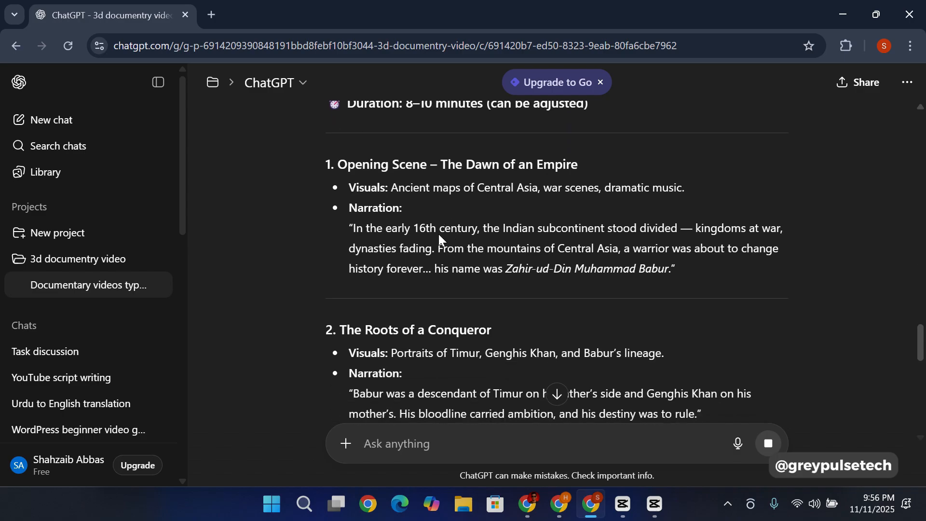
pyautogui.scroll(-10, 439, 238)
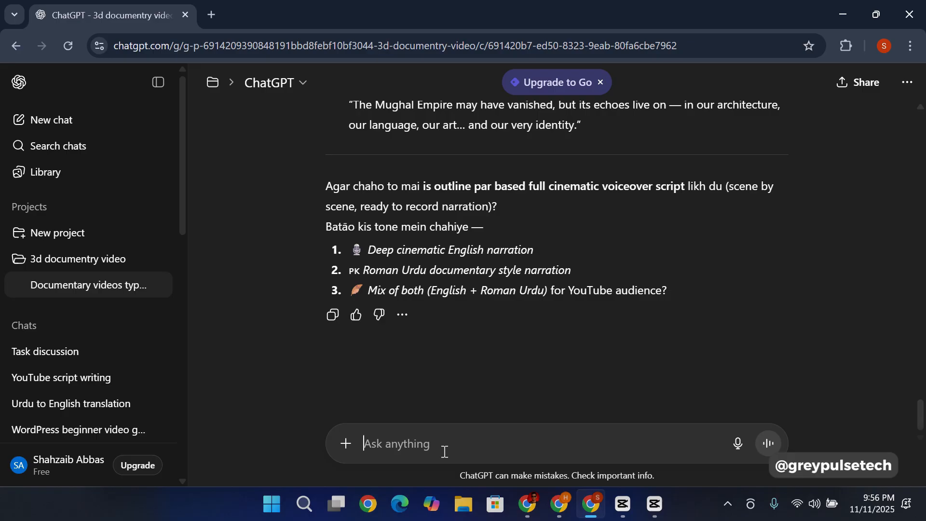
# Step: Send "May tumhay aik guaid do ga jis sy tumhay pta chal jay ga ky documentry script kis terha likhi jati"
pyautogui.write('May tumhay aik guaid do ga jis sy tumhay pta chal jay ga ky documentry script kis terha likhi jati')
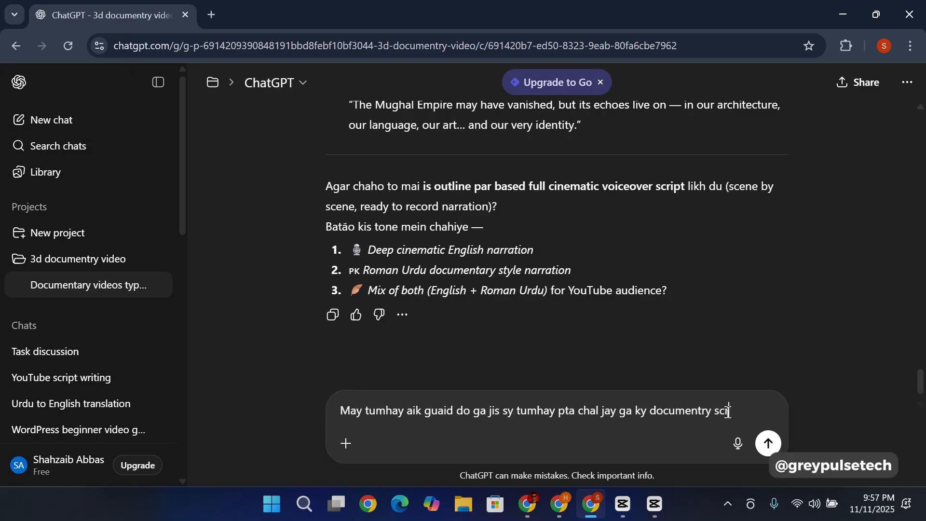
pyautogui.press('Return')
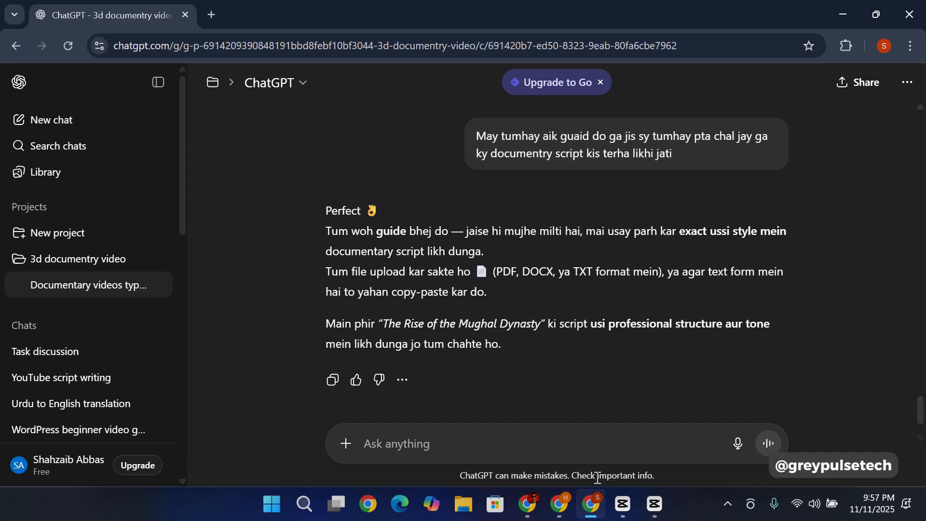
# Step: Switch to the Google Docs guide on creating 3D historical documentary videos and find the "Documentary Script Kya Hotay Hain" section
pyautogui.click(527, 510)
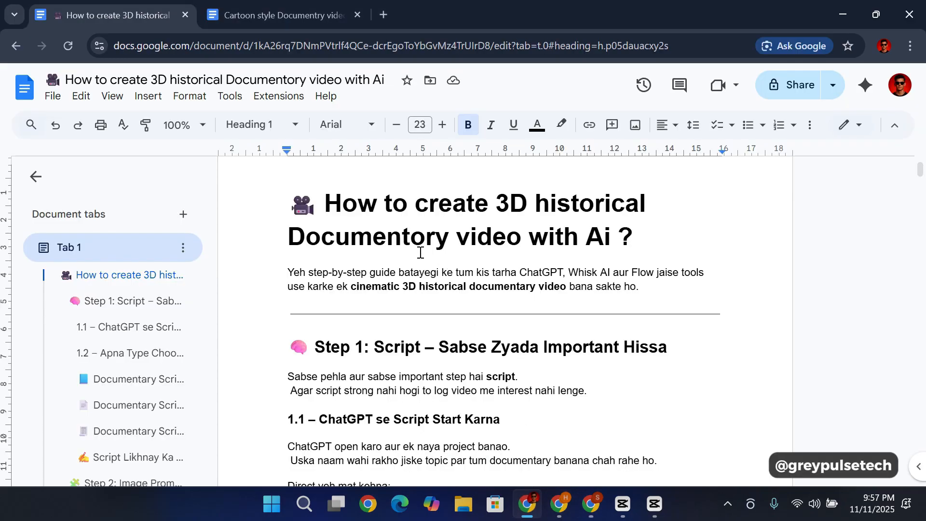
pyautogui.scroll(-5, 407, 333)
pyautogui.scroll(2, 405, 297)
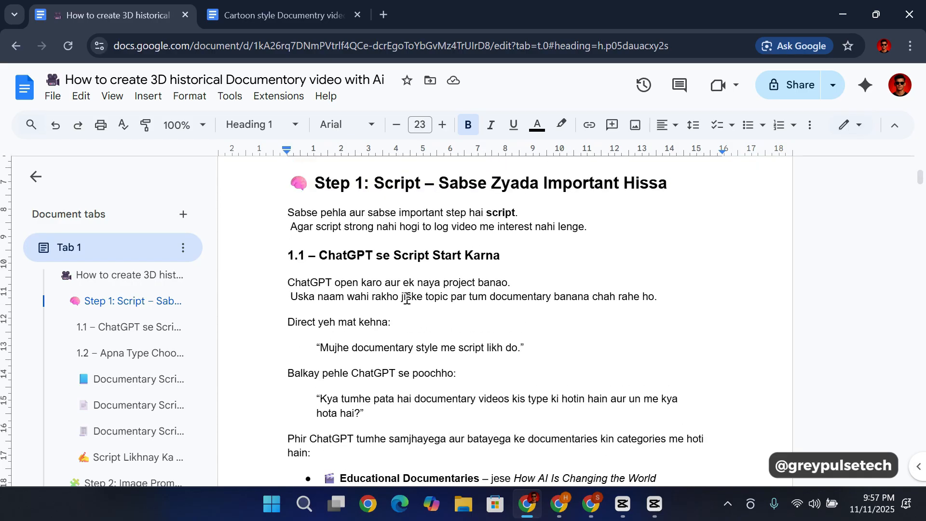
pyautogui.scroll(-5, 420, 296)
pyautogui.scroll(-5, 431, 296)
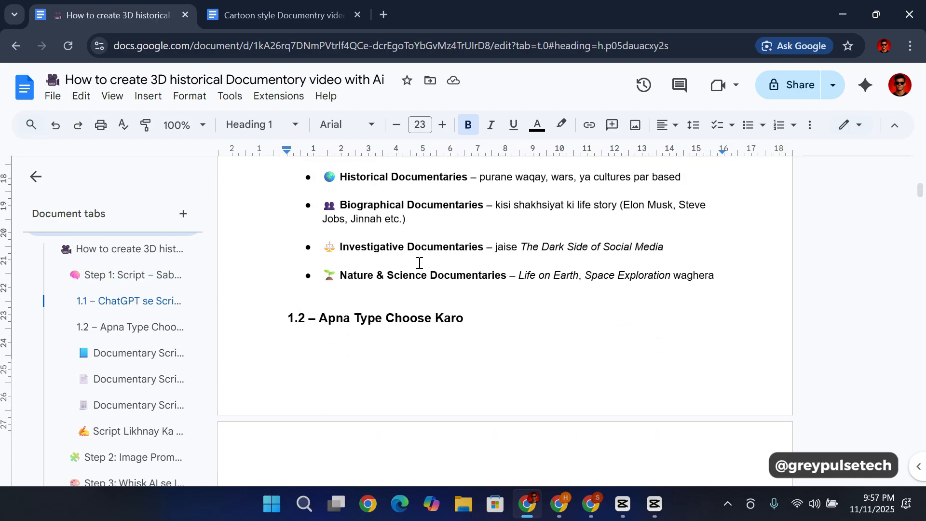
pyautogui.scroll(1, 420, 263)
pyautogui.scroll(-10, 434, 289)
pyautogui.scroll(-2, 432, 271)
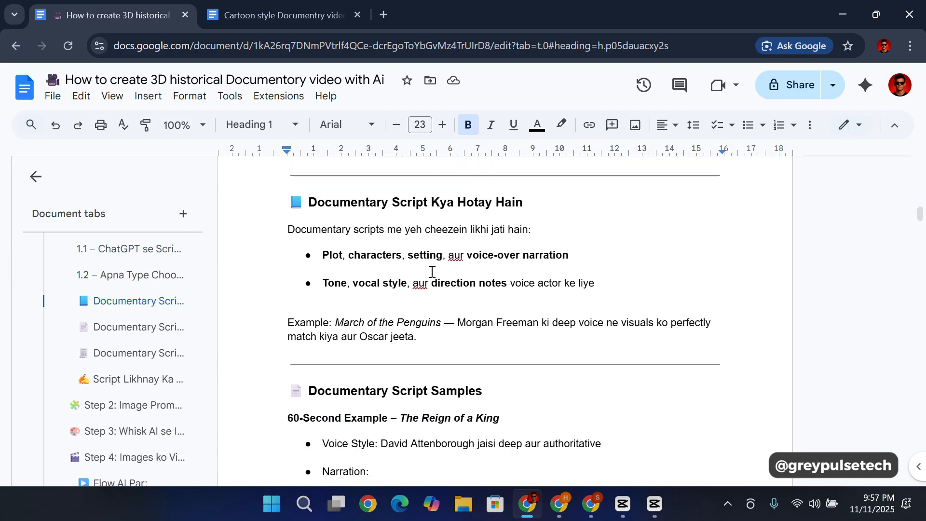
pyautogui.scroll(2, 431, 270)
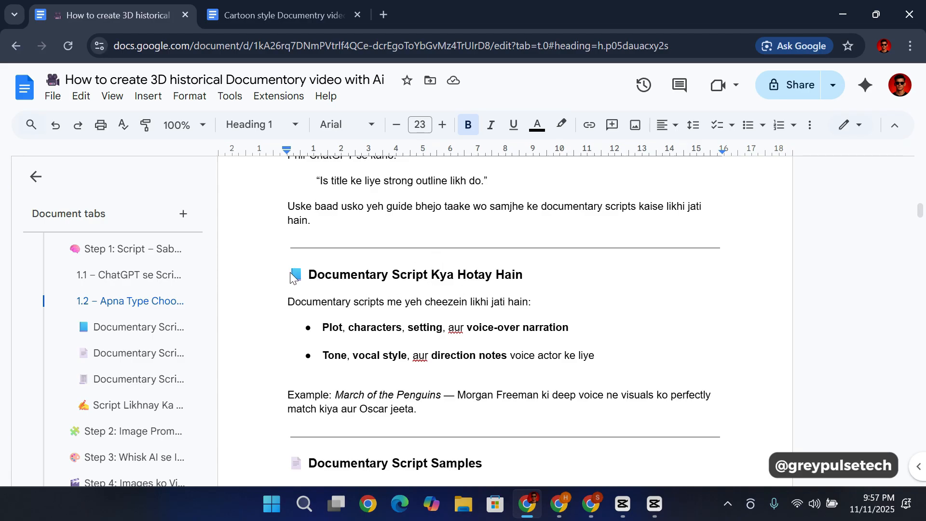
# Step: Copy the guide text from the "Documentary Script Kya Hotay Hain" heading through "Narrative likho jo emotional aur sach-cha ho"
pyautogui.moveTo(289, 278); pyautogui.dragTo(612, 408)
pyautogui.scroll(-3, 482, 424)
pyautogui.scroll(-10, 564, 424)
pyautogui.scroll(-8, 618, 432)
pyautogui.scroll(-6, 571, 386)
pyautogui.moveTo(556, 395)
pyautogui.mouseDown()
pyautogui.moveTo(571, 380)
pyautogui.moveTo(502, 358)
pyautogui.moveTo(514, 345)
pyautogui.moveTo(564, 383)
pyautogui.mouseUp()
pyautogui.scroll(3, 503, 360)
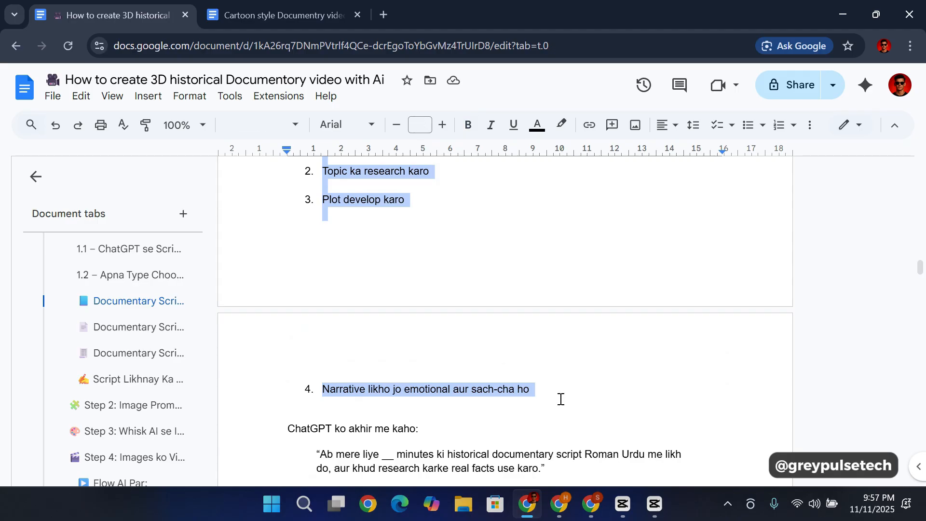
# Step: Switch back to the ChatGPT chat, paste the copied script-writing guide as a message, check it and send it
pyautogui.click(591, 504)
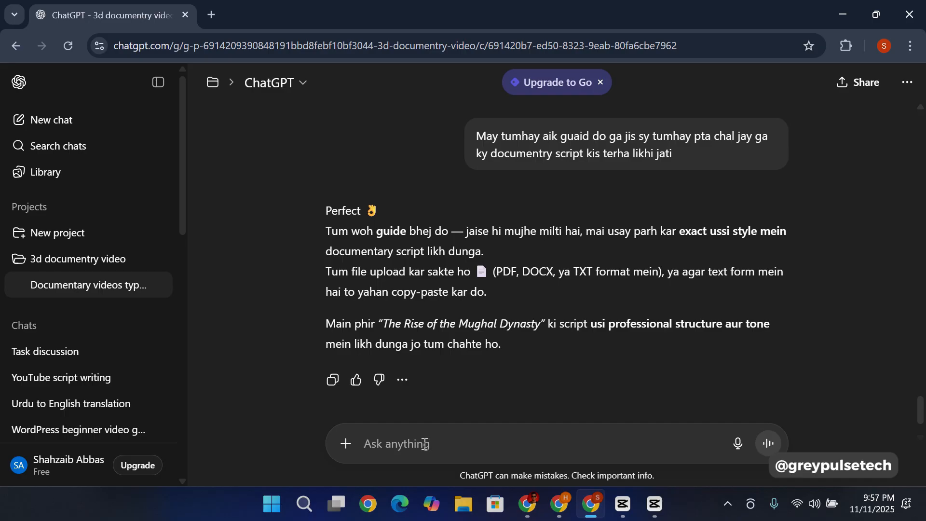
pyautogui.hotkey('ctrl', 'v')
pyautogui.scroll(-10, 453, 385)
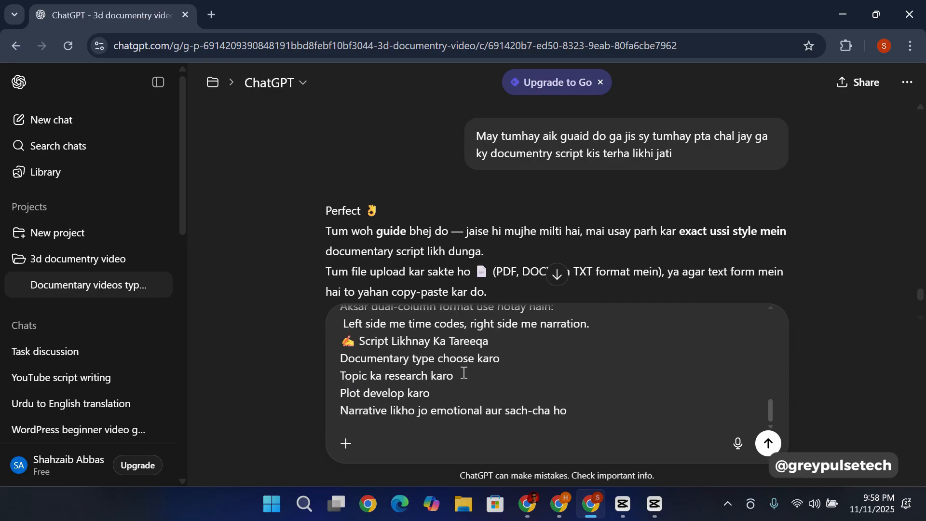
pyautogui.scroll(10, 464, 372)
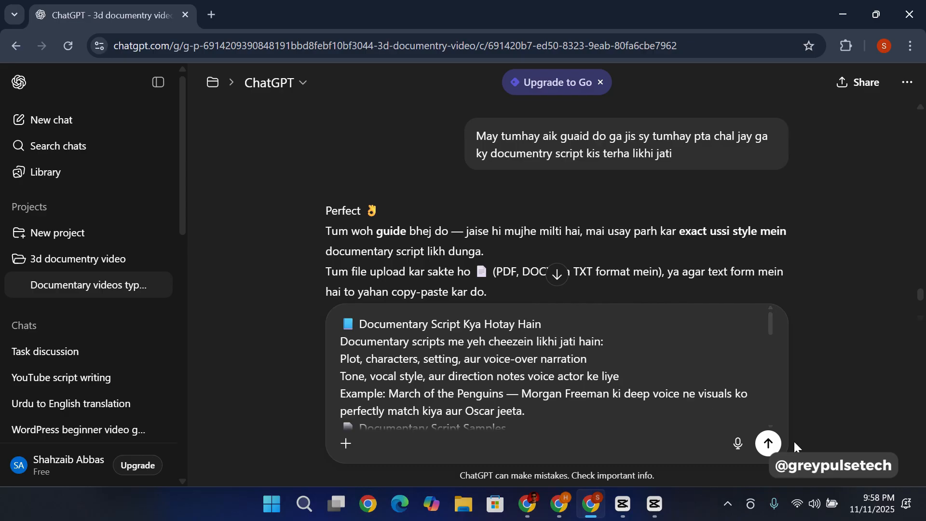
pyautogui.click(777, 444)
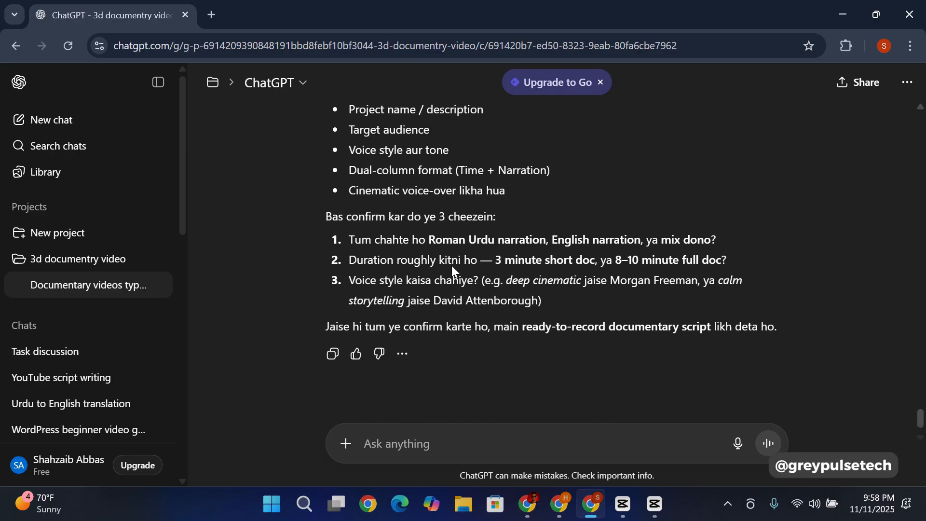
# Step: Read the reply's questions on language, duration and voice style, and send "Mujay roman urdu may script likh do"
pyautogui.scroll(3, 338, 228)
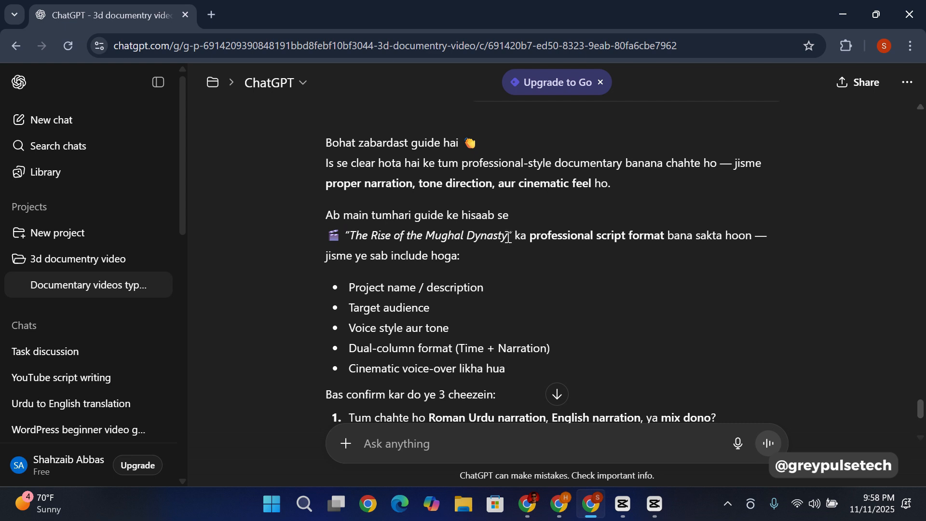
pyautogui.scroll(-3, 401, 285)
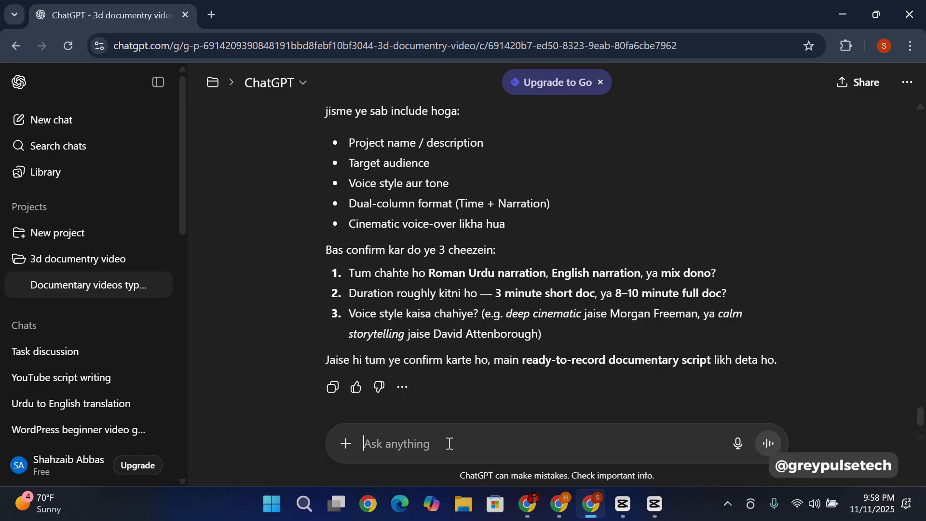
pyautogui.write('Mujay roman urdu may script likh do')
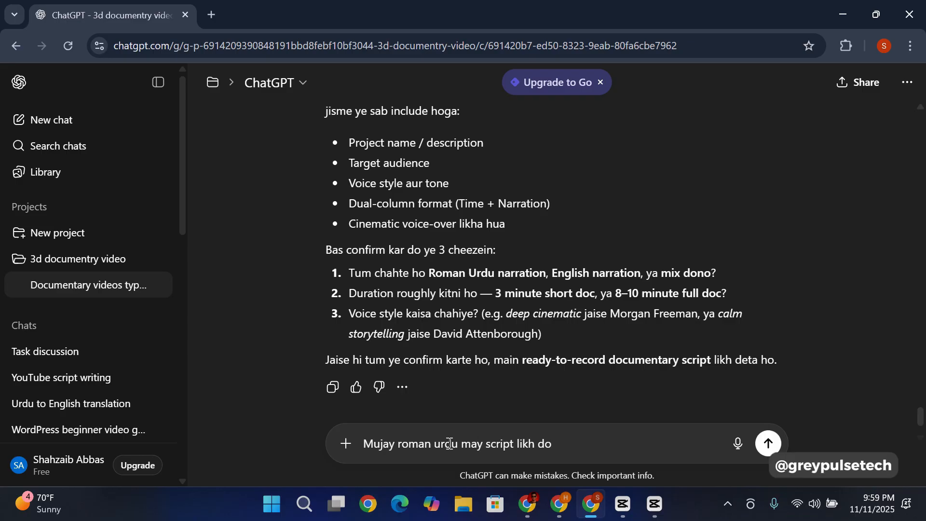
pyautogui.press('Return')
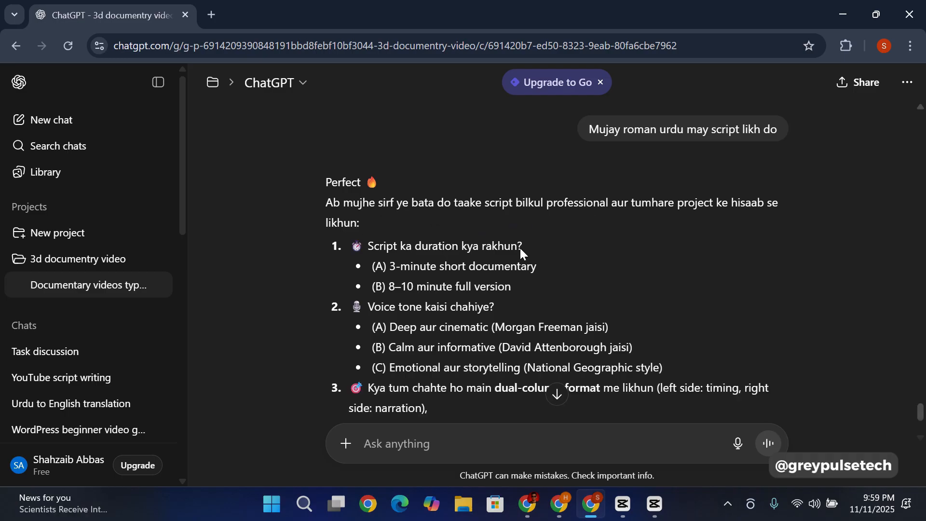
# Step: Check the duration, voice tone and format options and send "Script 3 minutes ki ho or voice tone option b ho"
pyautogui.scroll(-1, 436, 223)
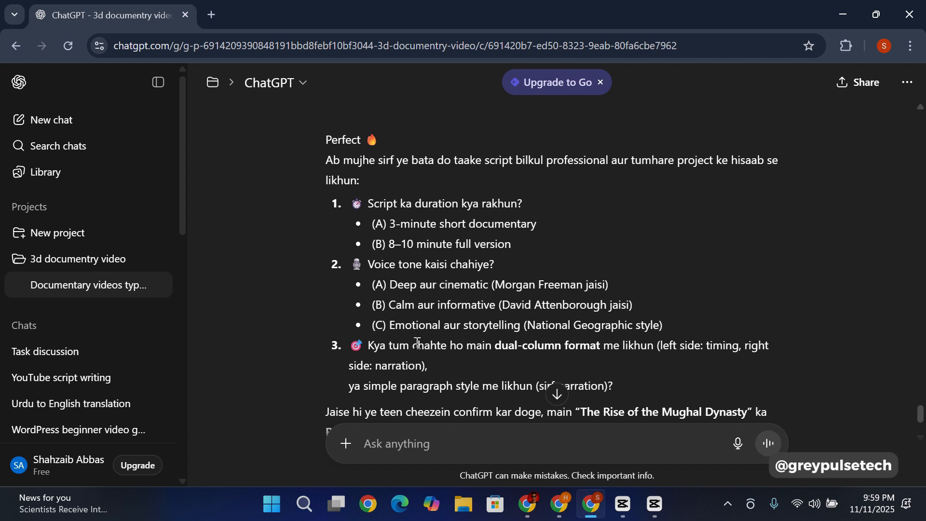
pyautogui.scroll(-1, 413, 296)
pyautogui.scroll(1, 413, 296)
pyautogui.write('Script 3 minutes ki ho or voice tone option b ho')
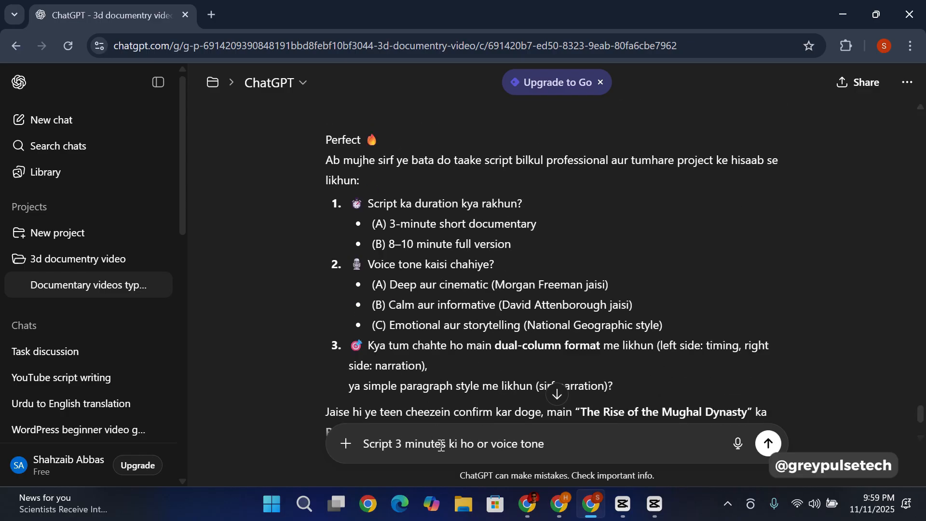
pyautogui.scroll(-2, 416, 230)
pyautogui.press('Return')
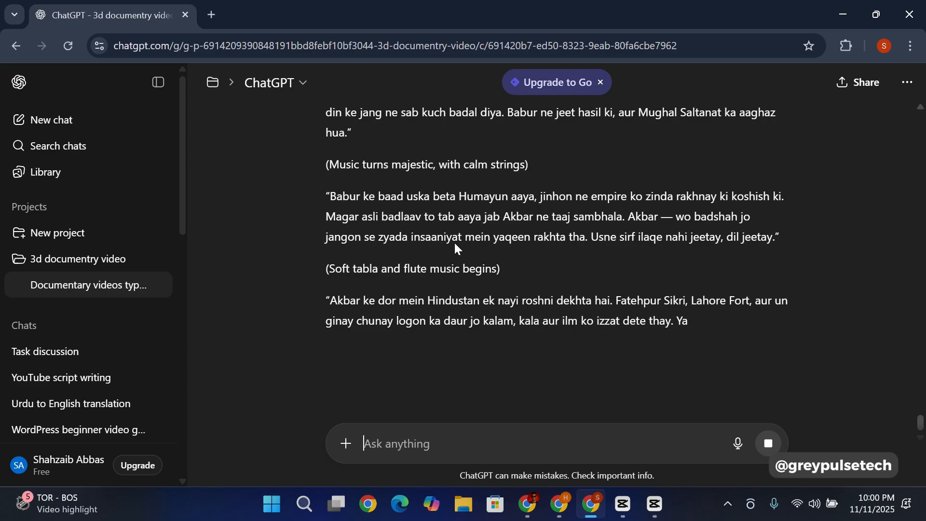
# Step: Review the Roman Urdu script for "The Rise of the Mughal Dynasty" from its opening narration to the closing suggestions
pyautogui.scroll(2, 497, 290)
pyautogui.scroll(6, 497, 291)
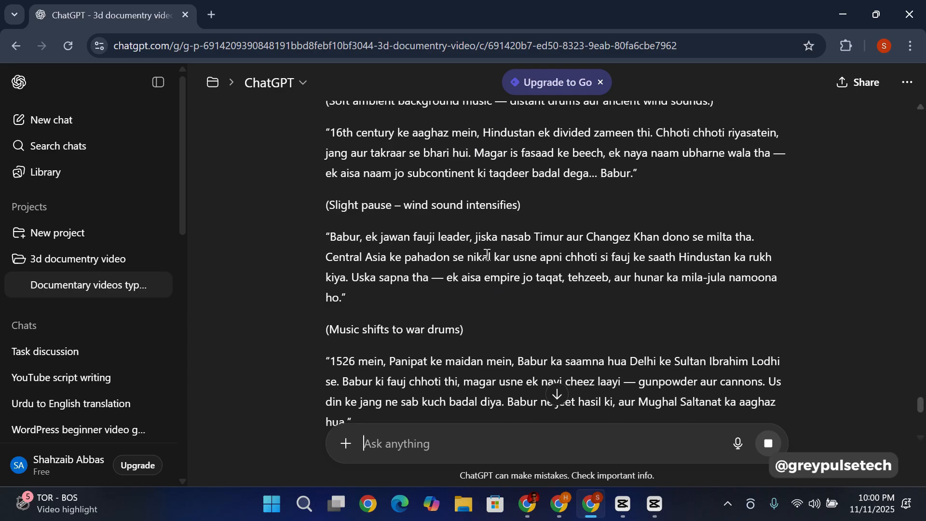
pyautogui.scroll(3, 424, 239)
pyautogui.scroll(-3, 434, 242)
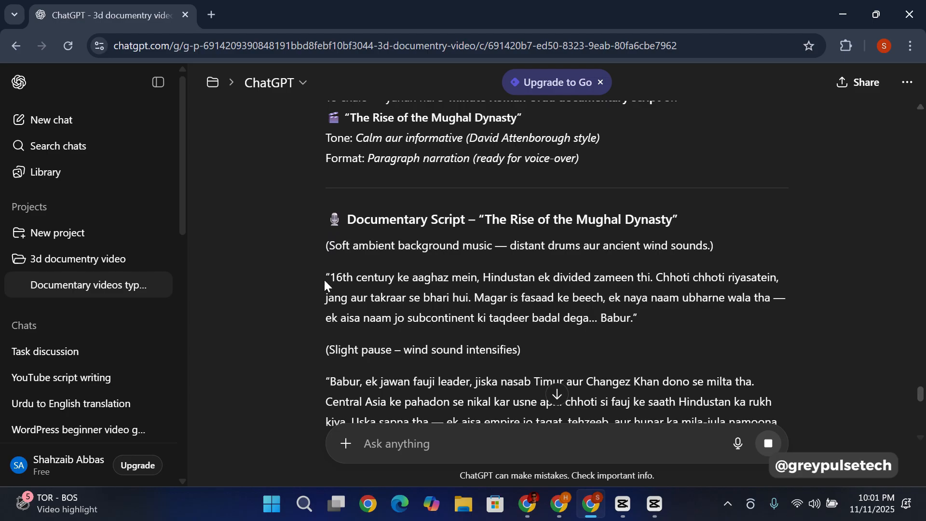
pyautogui.moveTo(325, 280); pyautogui.dragTo(655, 280)
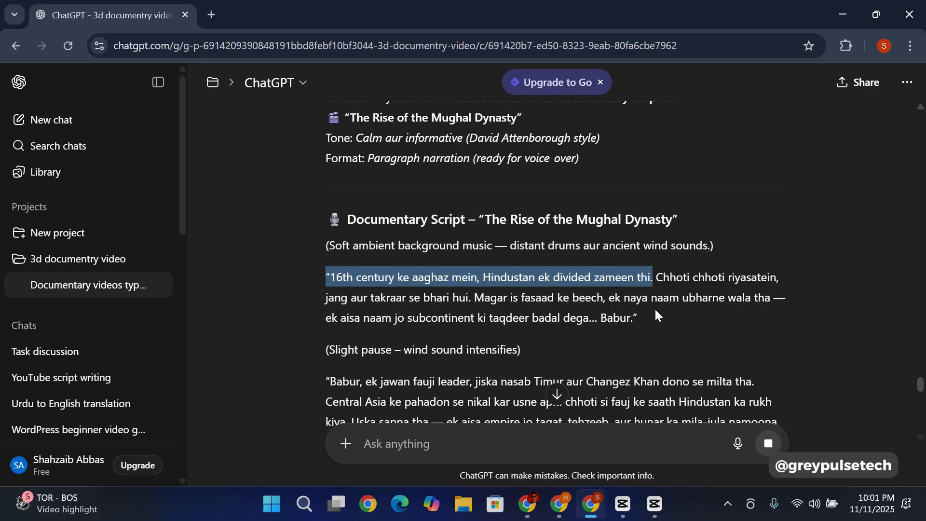
pyautogui.click(637, 315)
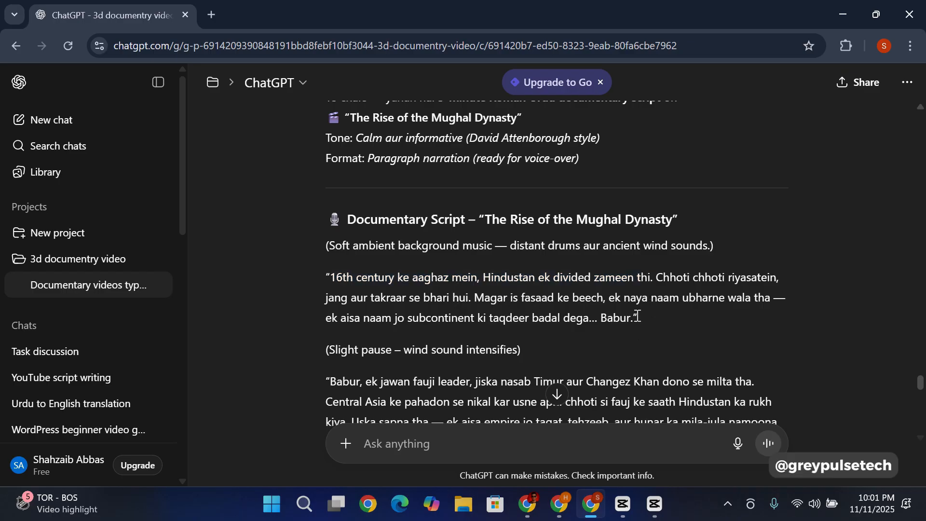
pyautogui.scroll(-15, 413, 289)
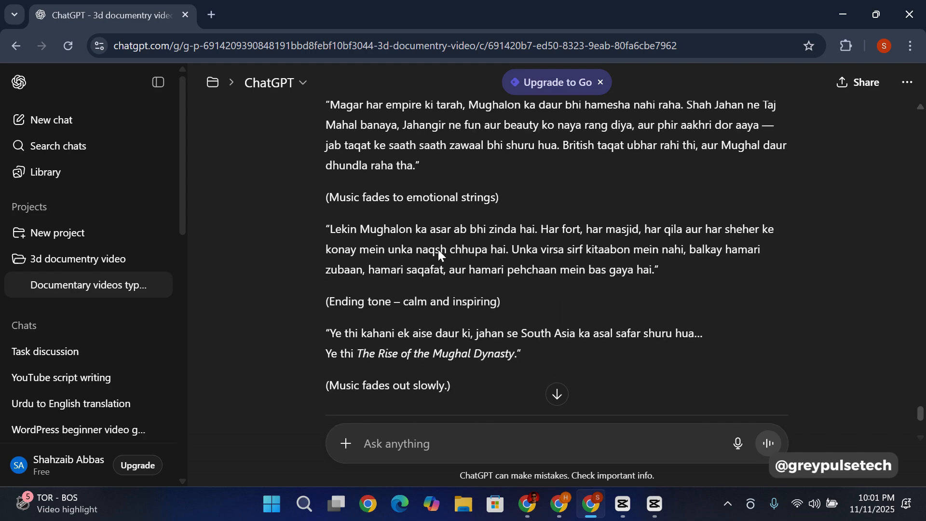
pyautogui.scroll(4, 415, 249)
pyautogui.scroll(-8, 434, 245)
pyautogui.scroll(7, 444, 244)
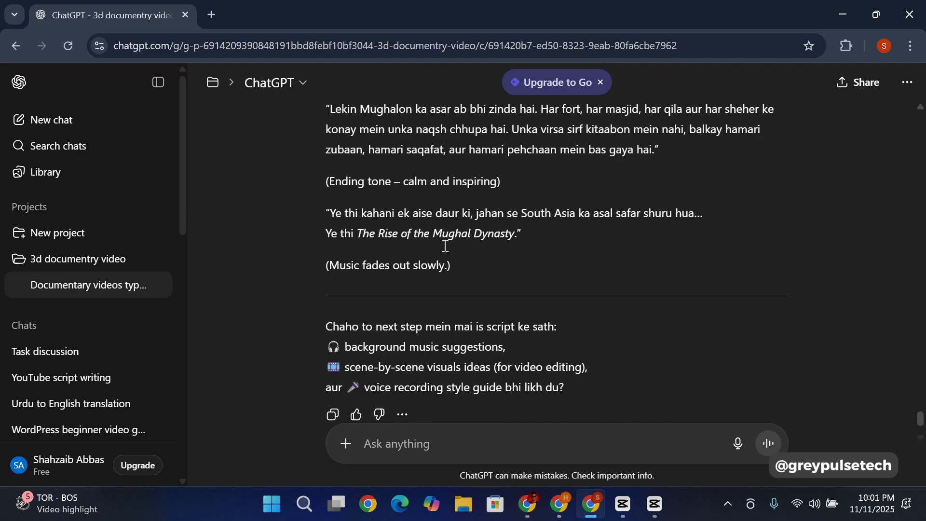
pyautogui.scroll(-7, 443, 244)
# Step: Request image prompts by sending "Mujay script ky her sentence ky hisaab sy pics prompt likh do 3d pixer style may"
pyautogui.click(461, 442)
pyautogui.write('Mujay ')
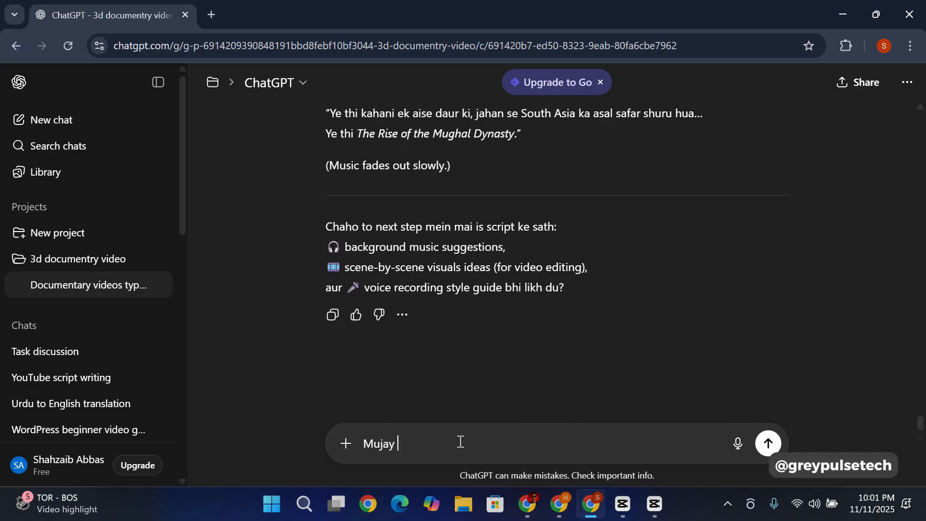
pyautogui.write('script ky her sentence ky hisaab sy ')
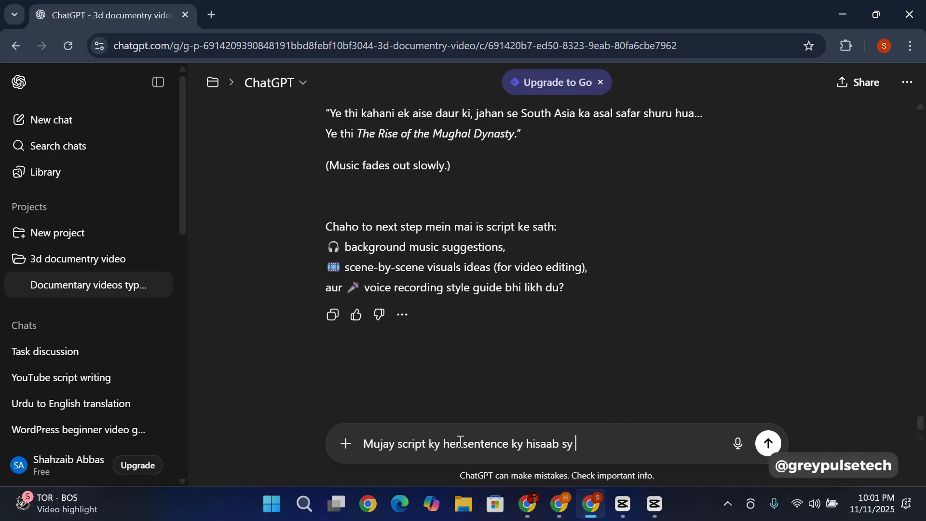
pyautogui.write('pics prompt likh do 3d pixer style may')
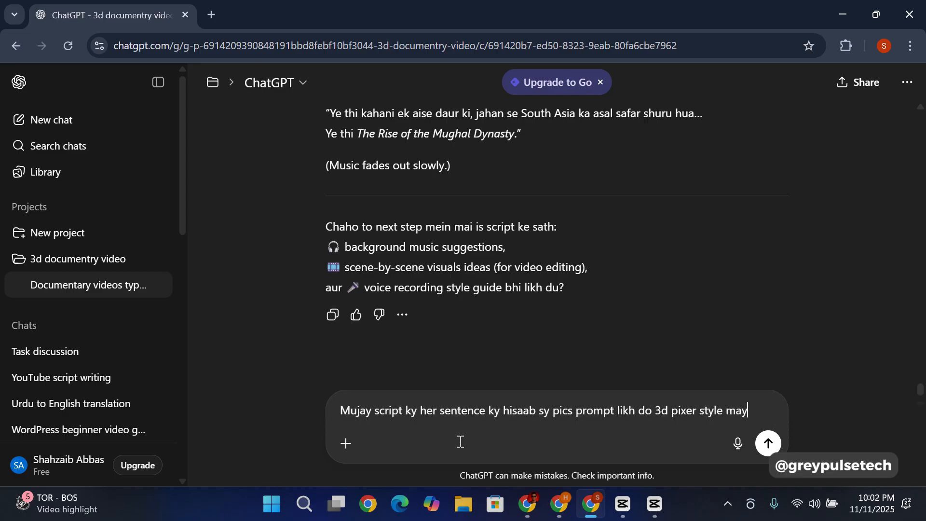
pyautogui.press('Return')
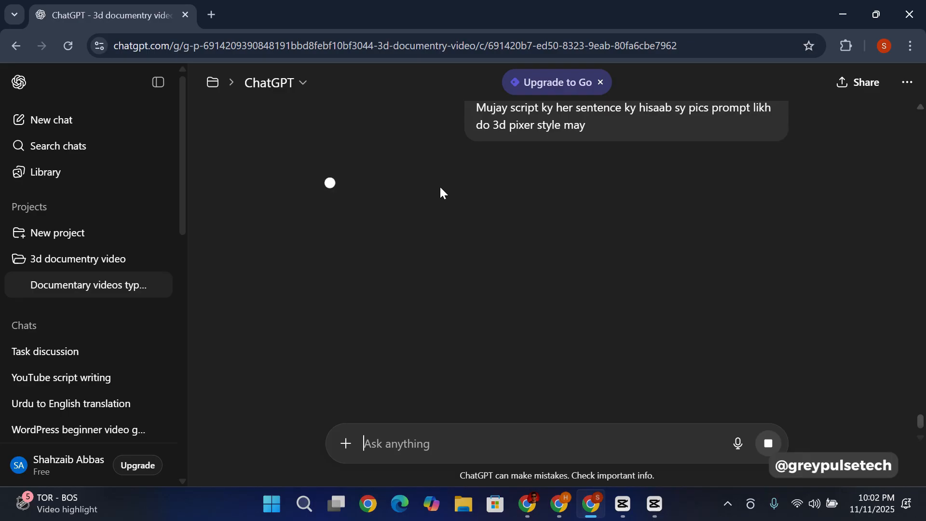
pyautogui.scroll(10, 439, 185)
pyautogui.scroll(2, 439, 183)
pyautogui.scroll(-12, 441, 191)
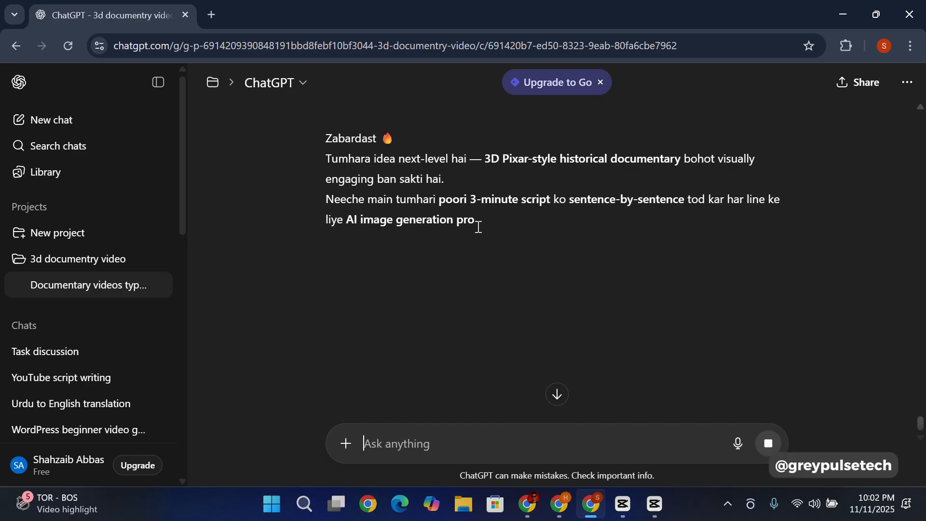
# Step: Skim the sentence-by-sentence image prompts and send the follow-up "jo visuals prompt hy usay detail may do"
pyautogui.scroll(-6, 475, 236)
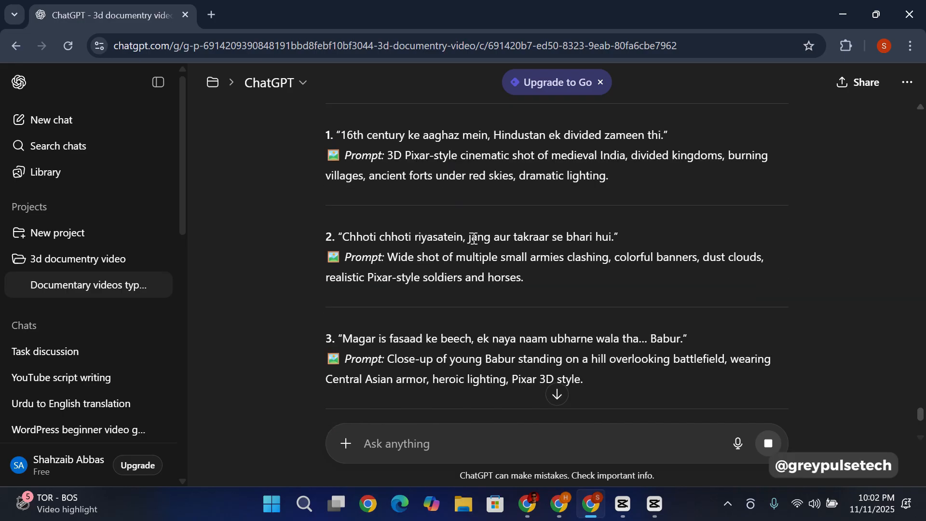
pyautogui.scroll(2, 474, 238)
pyautogui.scroll(-12, 442, 245)
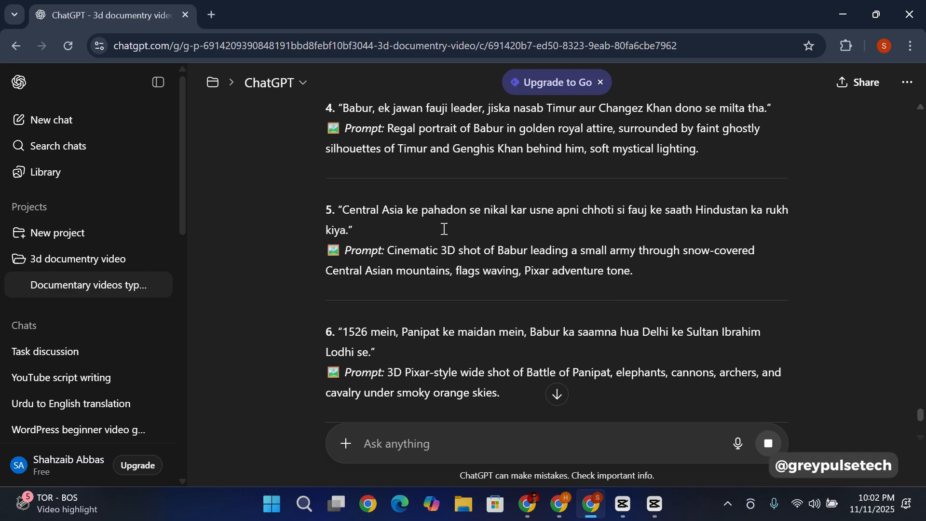
pyautogui.scroll(-2, 439, 423)
pyautogui.write('jo')
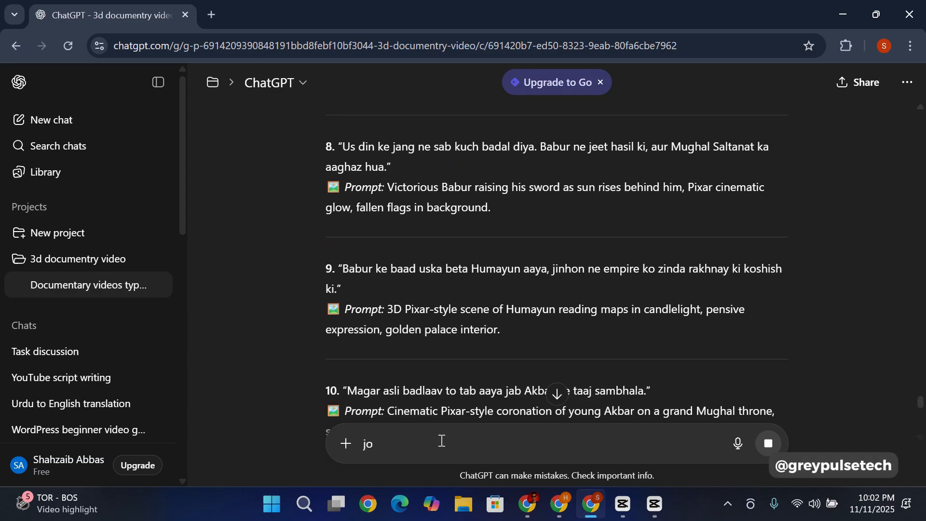
pyautogui.write(' visuals promp')
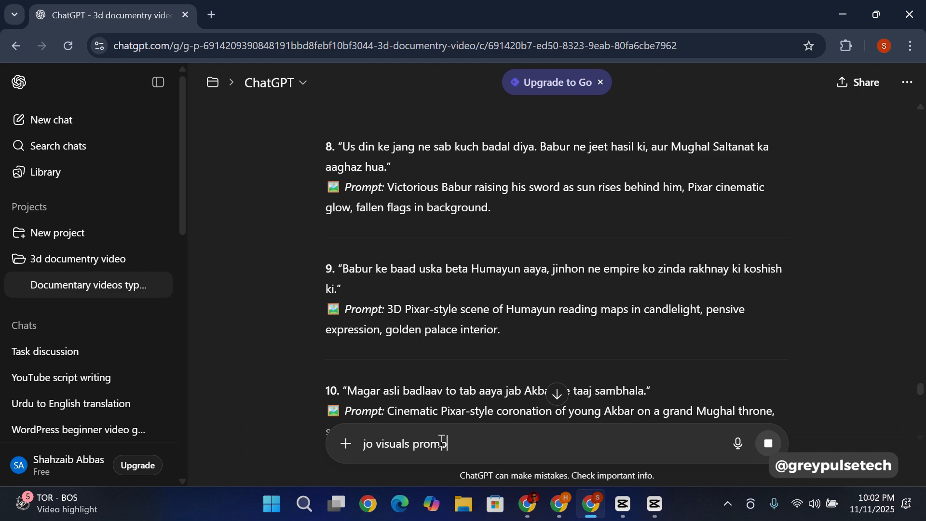
pyautogui.write('t hy usay detail may do')
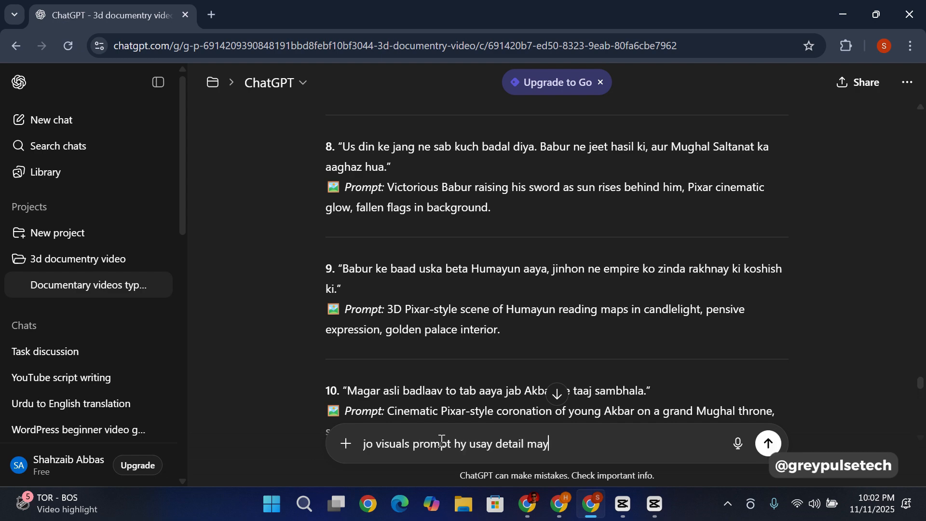
pyautogui.press('Return')
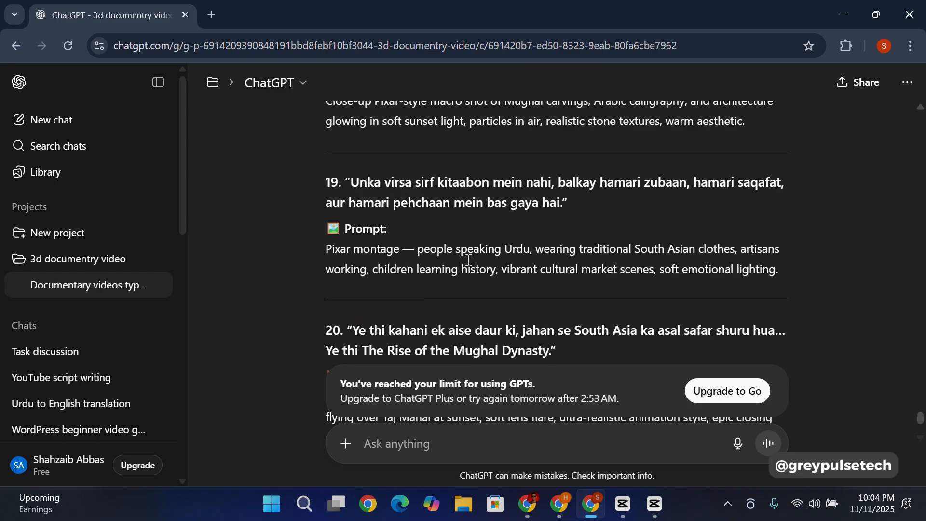
# Step: Review the detailed Pixar-style visual prompts from sentence 20 back up to the heading and sentence 1
pyautogui.scroll(6, 467, 263)
pyautogui.scroll(2, 467, 261)
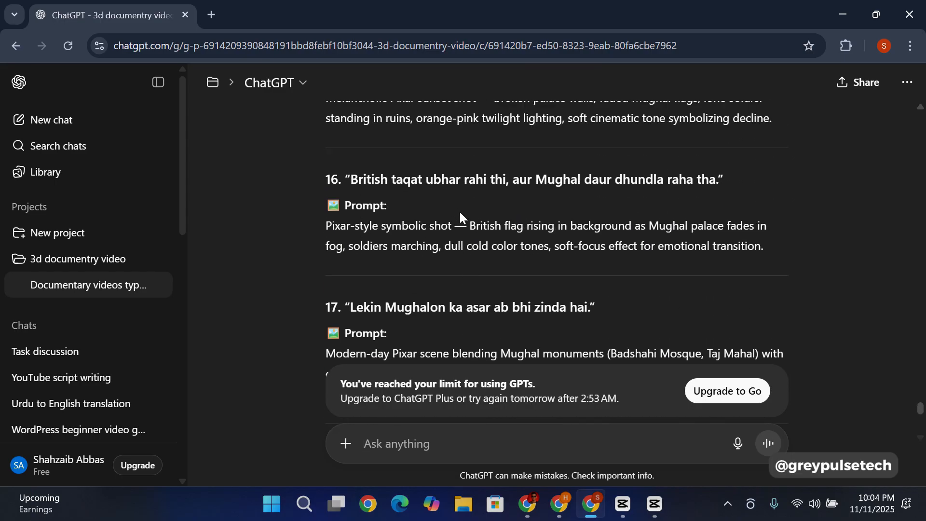
pyautogui.scroll(7, 473, 234)
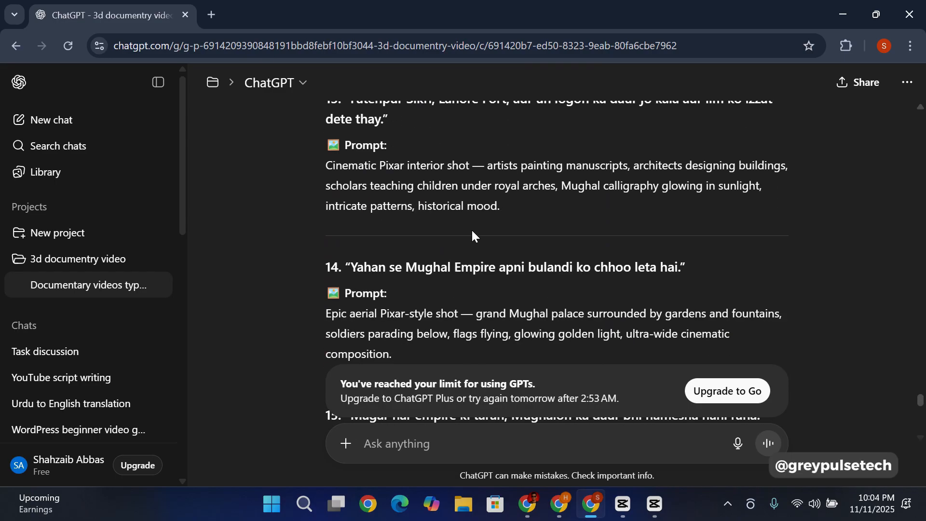
pyautogui.scroll(15, 472, 231)
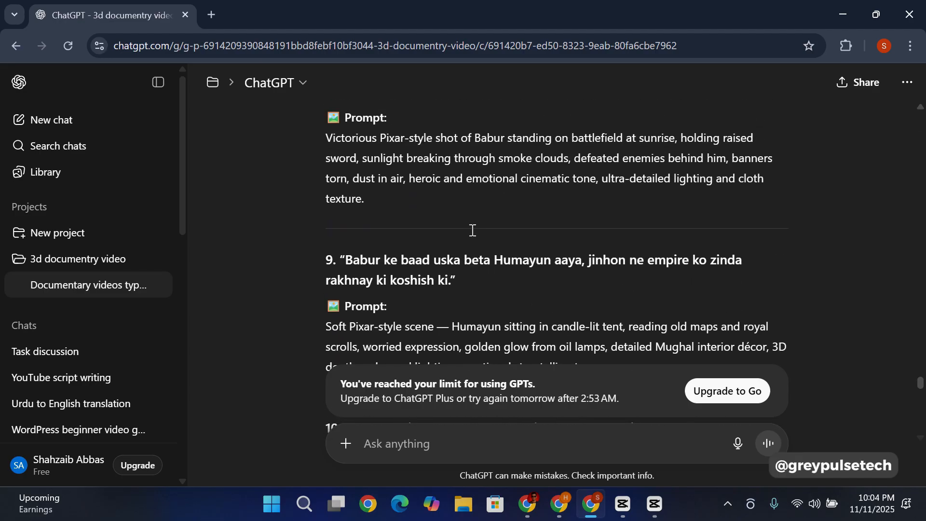
pyautogui.scroll(10, 472, 230)
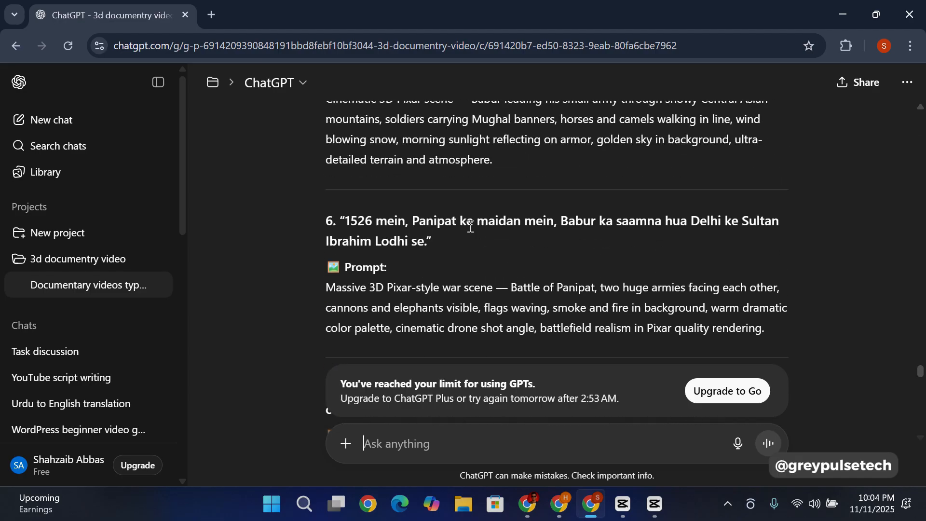
pyautogui.scroll(8, 470, 225)
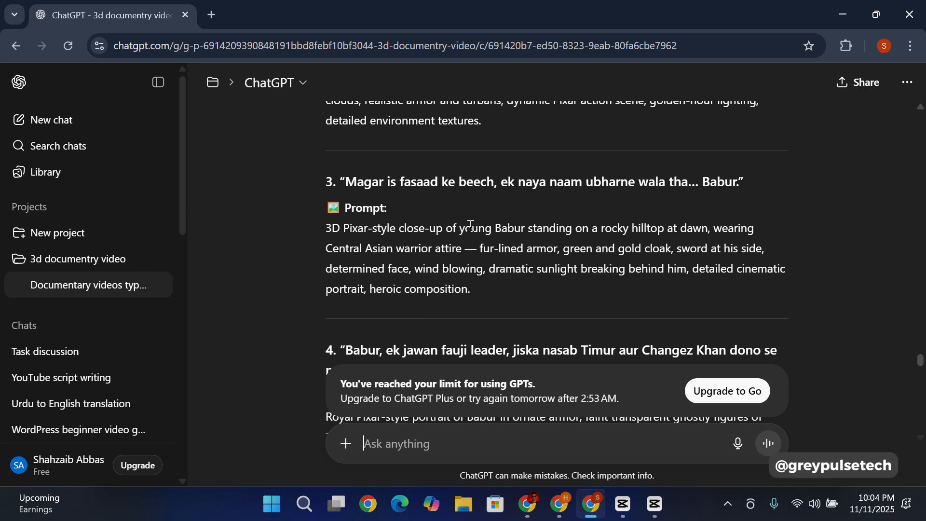
pyautogui.scroll(10, 471, 226)
pyautogui.scroll(-4, 470, 225)
pyautogui.scroll(1, 470, 225)
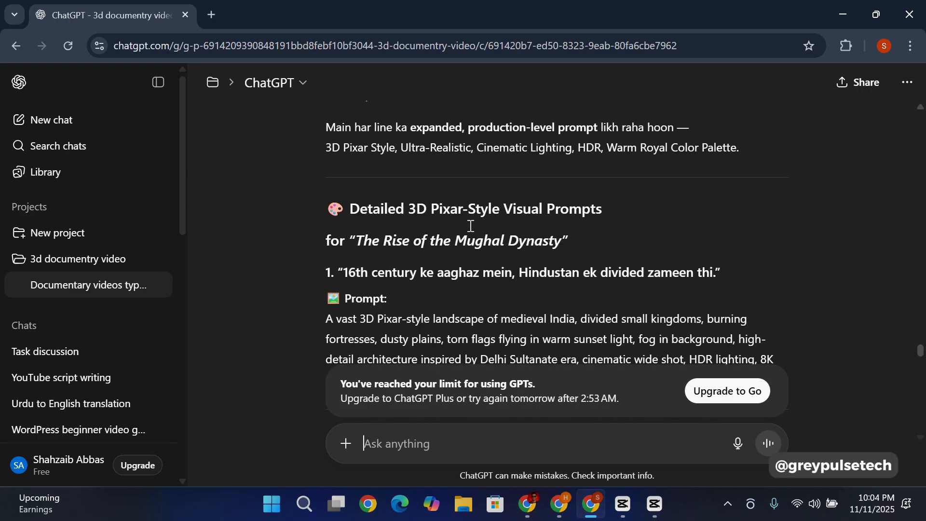
pyautogui.scroll(-1, 471, 225)
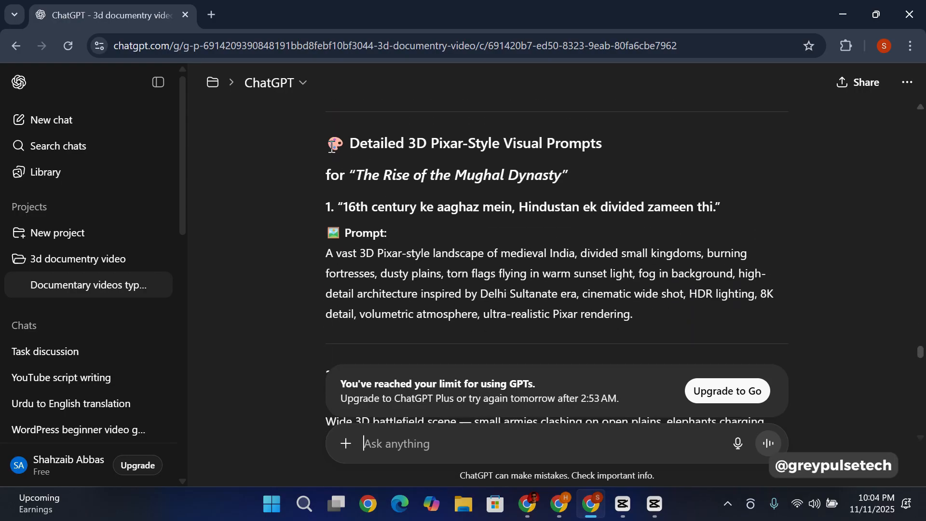
# Step: Select the whole set of detailed visual prompts, from the "Detailed 3D Pixar-Style Visual Prompts" heading through the end of prompt 20
pyautogui.moveTo(332, 145); pyautogui.dragTo(481, 251)
pyautogui.scroll(-6, 552, 306)
pyautogui.scroll(-8, 673, 345)
pyautogui.scroll(-20, 668, 357)
pyautogui.scroll(-15, 675, 355)
pyautogui.scroll(-8, 675, 354)
pyautogui.scroll(1, 599, 203)
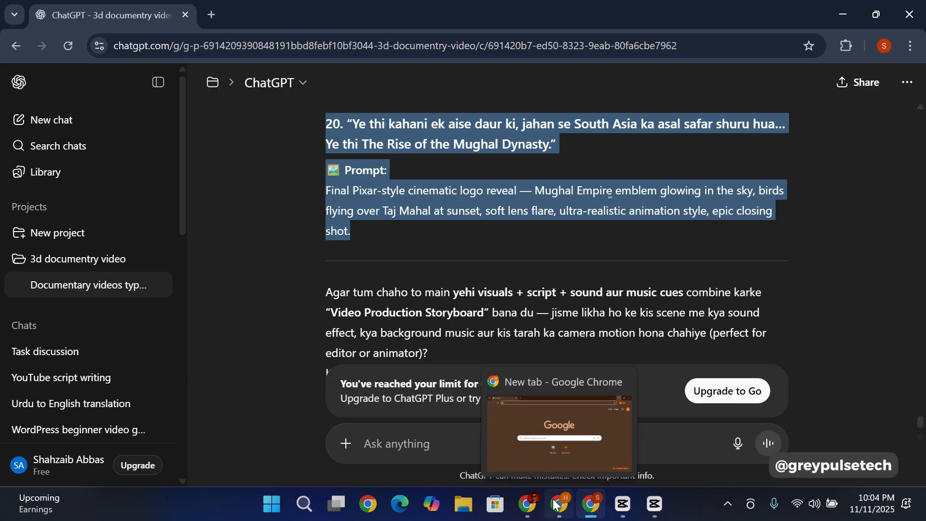
# Step: Switch to the "Cartoon style Documentry video project" document in Google Docs and read Scene 1's first narration sentence and visual prompt
pyautogui.click(536, 509)
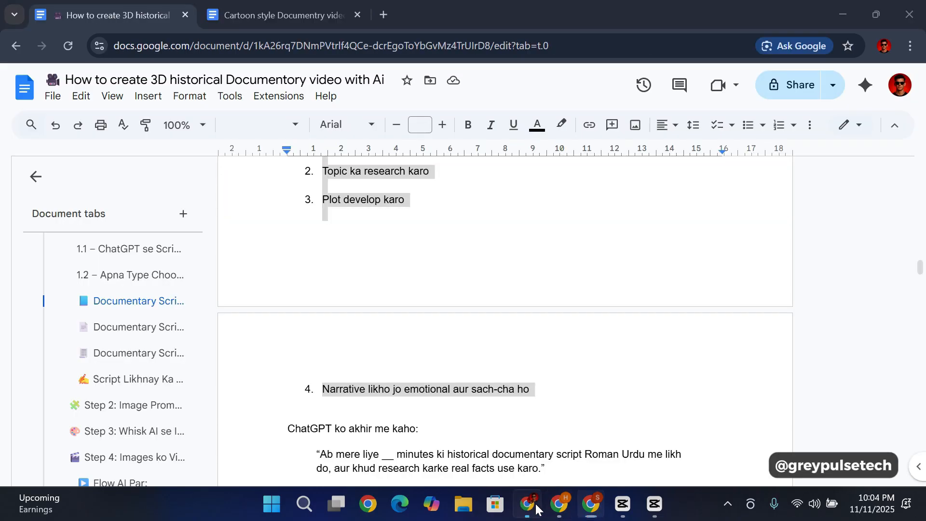
pyautogui.click(267, 10)
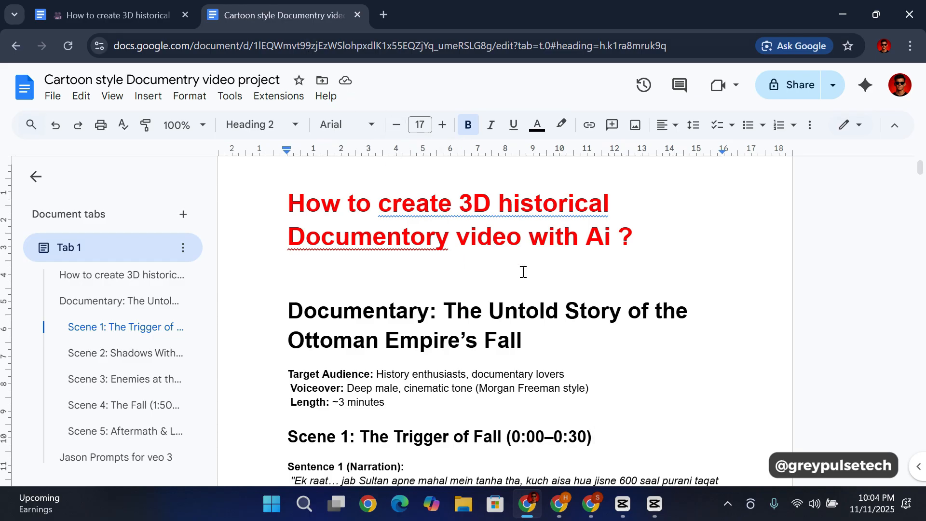
pyautogui.scroll(-5, 570, 267)
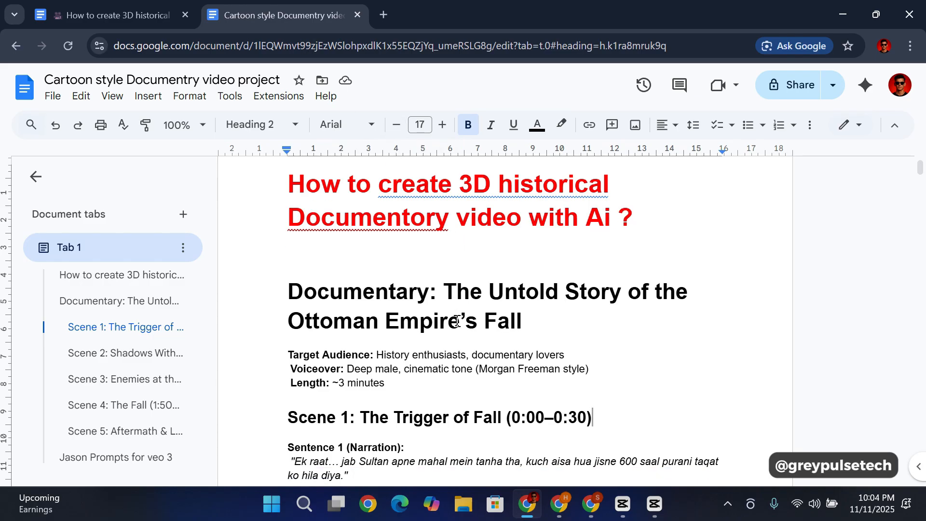
pyautogui.scroll(4, 464, 264)
pyautogui.scroll(-3, 463, 265)
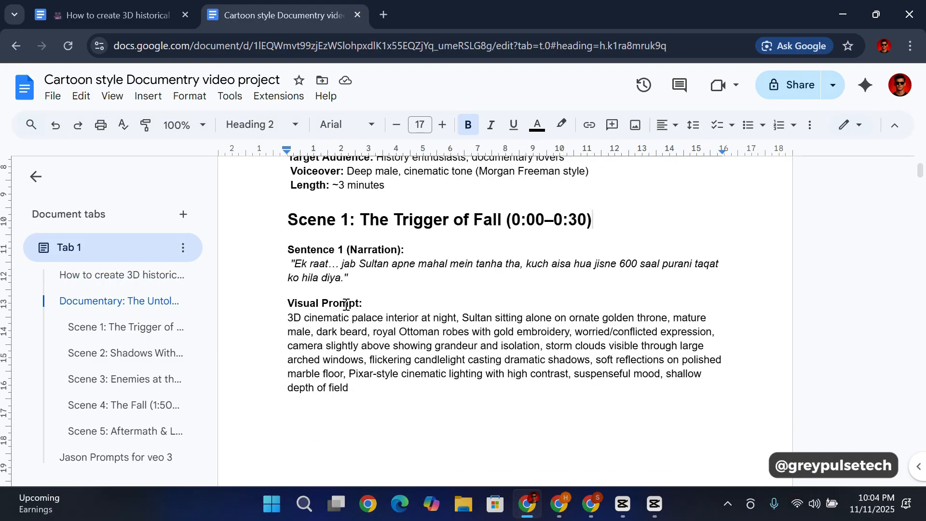
pyautogui.scroll(-2, 396, 256)
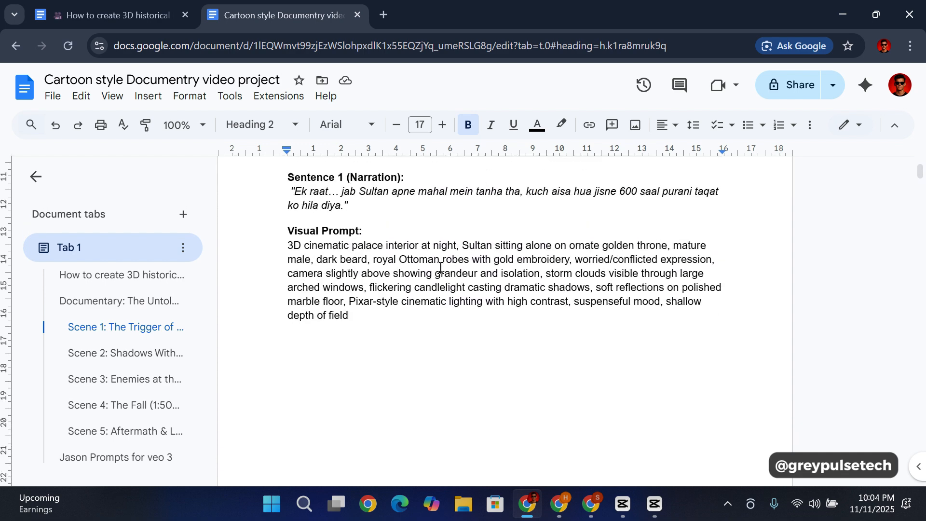
pyautogui.scroll(3, 464, 297)
pyautogui.scroll(-6, 517, 326)
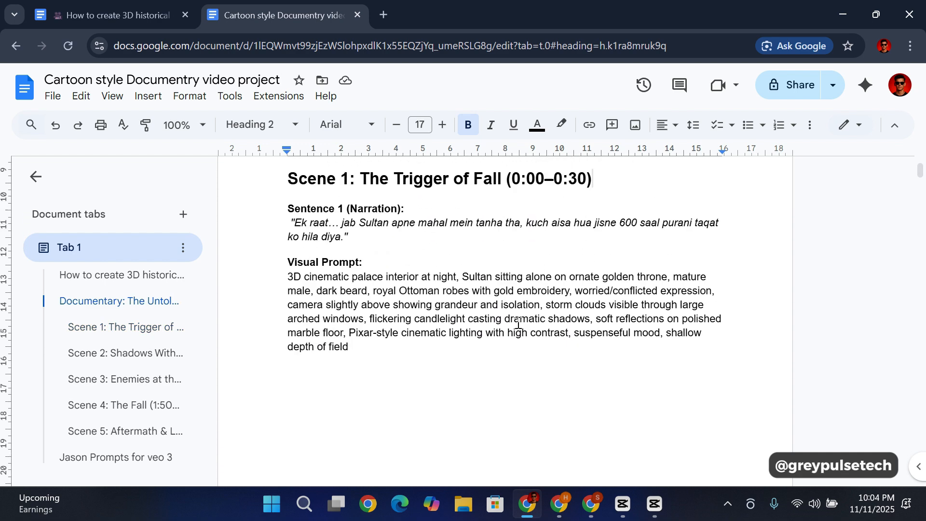
pyautogui.scroll(3, 391, 275)
# Step: Compare Scene 1's first narration sentence and visual prompt with the Sultan throne image placed beneath them
pyautogui.scroll(-10, 392, 275)
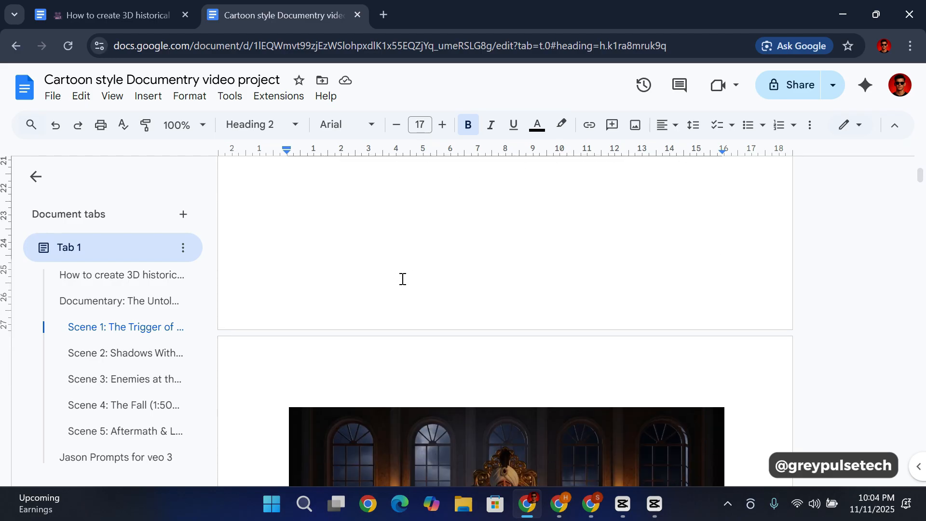
pyautogui.scroll(8, 420, 274)
pyautogui.scroll(4, 313, 231)
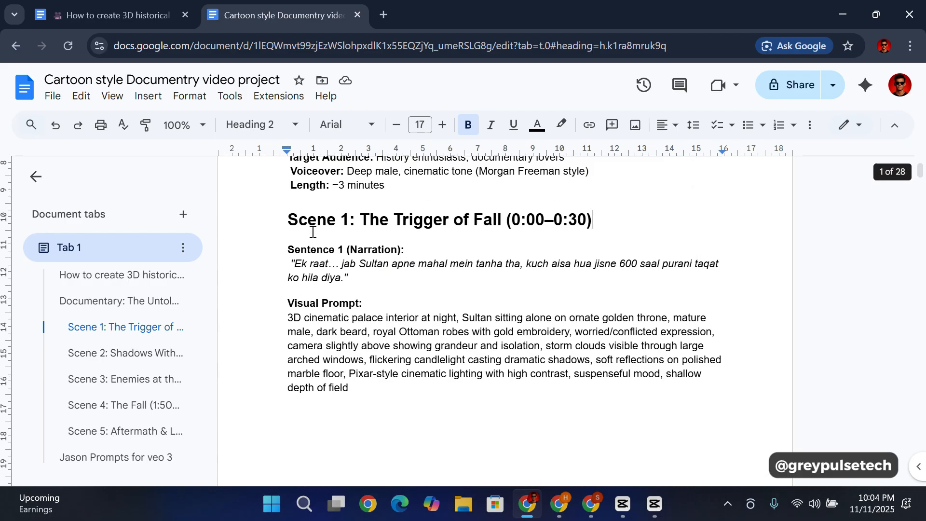
pyautogui.scroll(-9, 413, 264)
pyautogui.scroll(2, 437, 278)
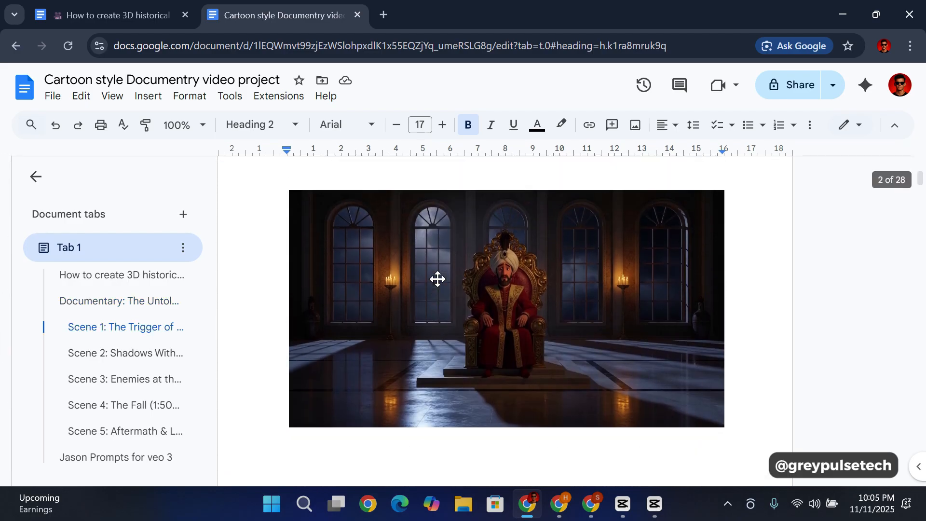
pyautogui.scroll(5, 470, 253)
pyautogui.scroll(5, 471, 256)
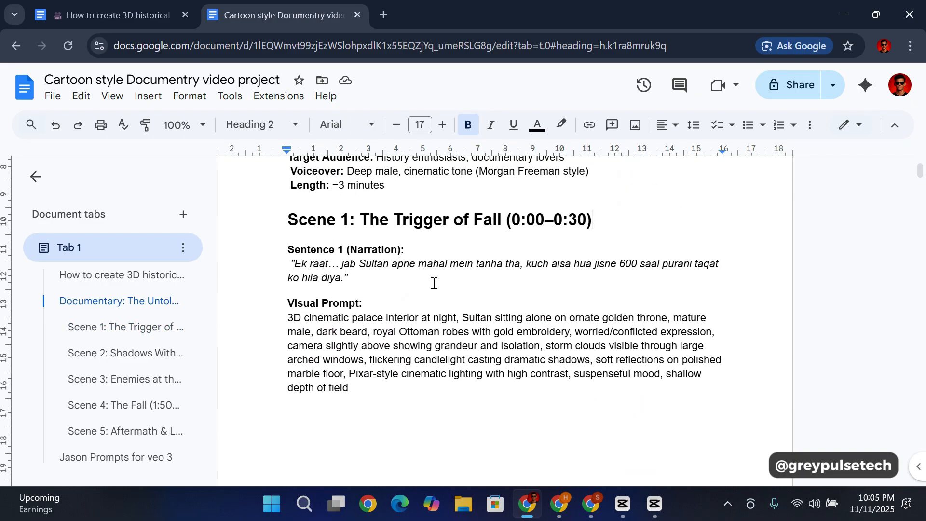
# Step: Examine how the following sentences, visual prompts and images are arranged, from Scene 1's Sentence 2 into Scene 2
pyautogui.scroll(-10, 433, 283)
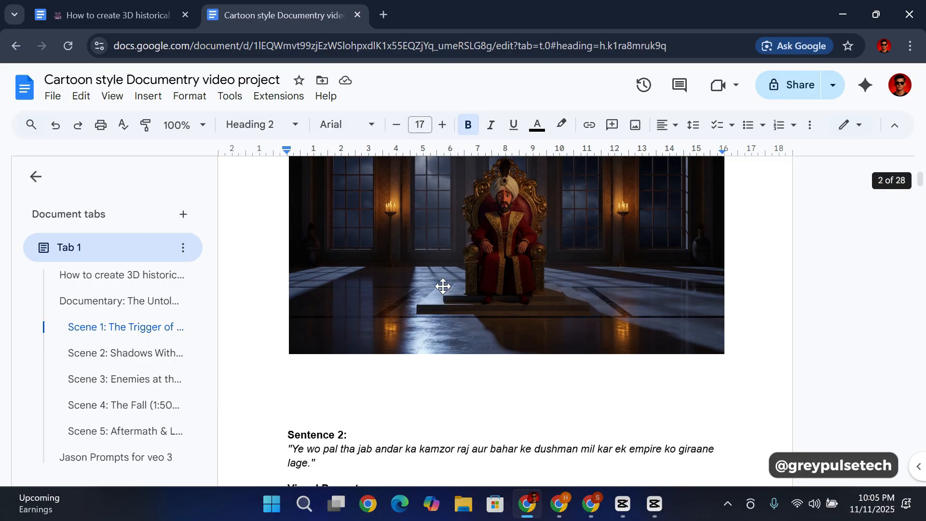
pyautogui.scroll(-7, 443, 287)
pyautogui.scroll(3, 428, 258)
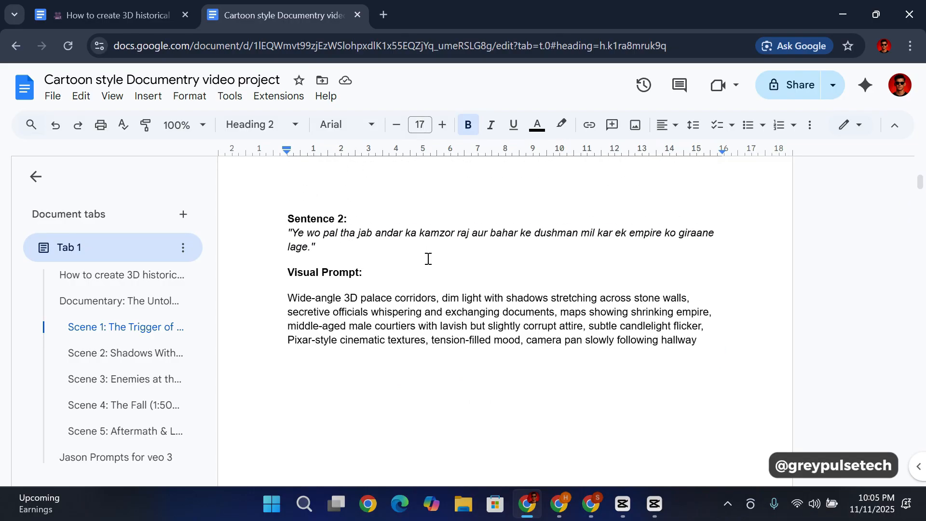
pyautogui.scroll(5, 428, 259)
pyautogui.scroll(-12, 428, 258)
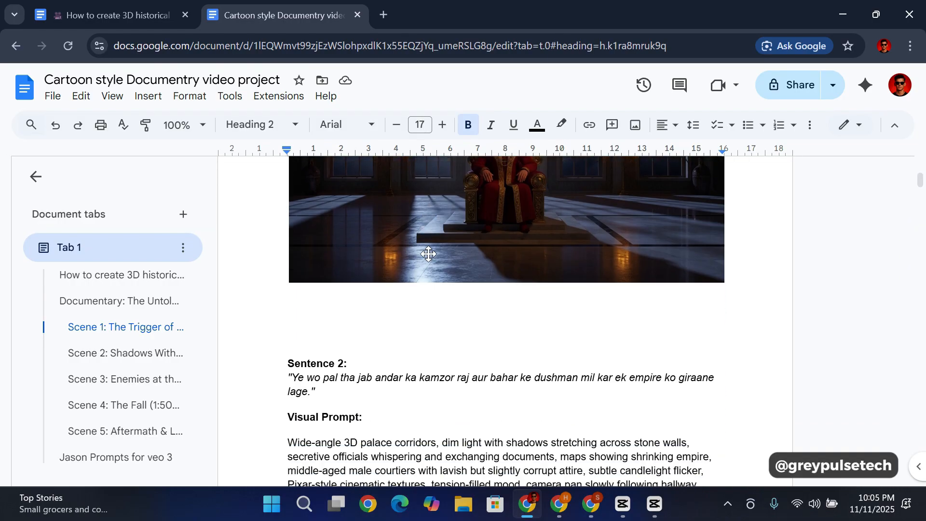
pyautogui.scroll(-20, 431, 255)
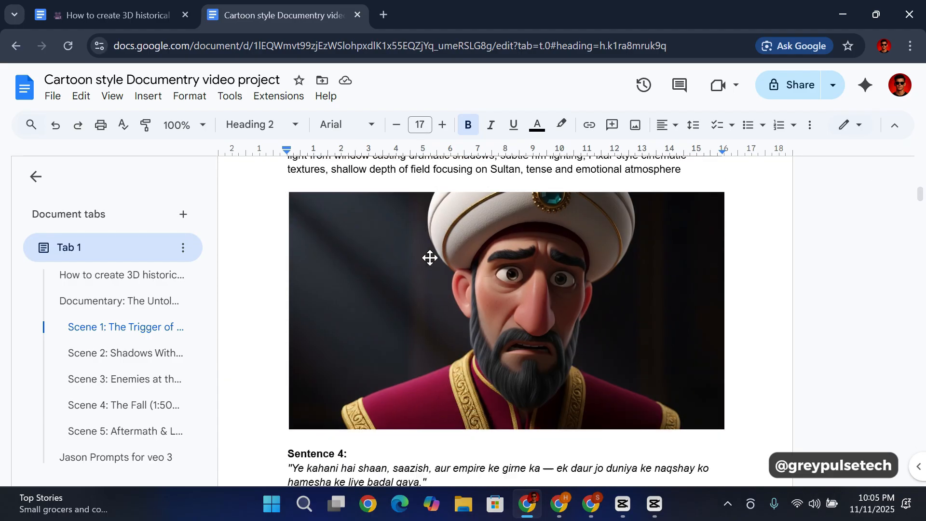
pyautogui.scroll(-9, 431, 258)
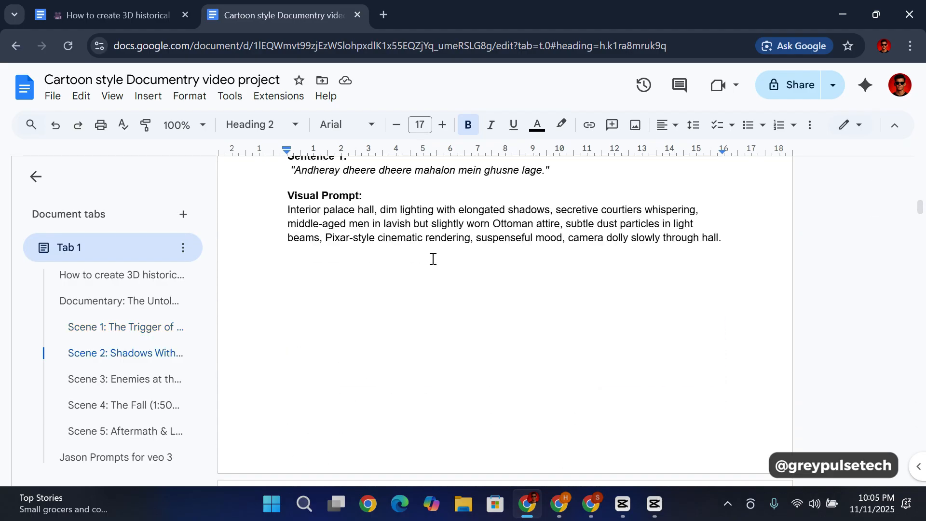
pyautogui.scroll(12, 437, 259)
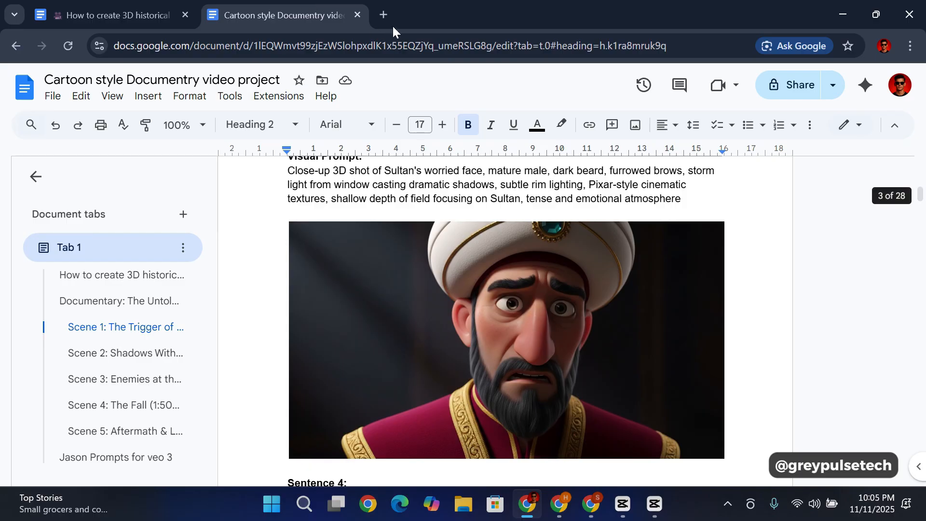
# Step: Open the Google Docs home page in a new browser tab and bring its blank document option and recent documents into view
pyautogui.click(385, 15)
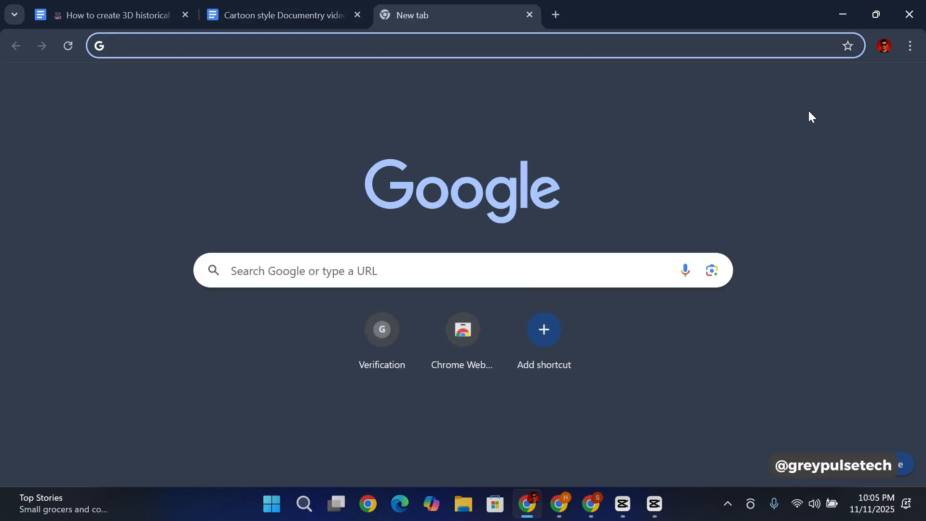
pyautogui.click(866, 86)
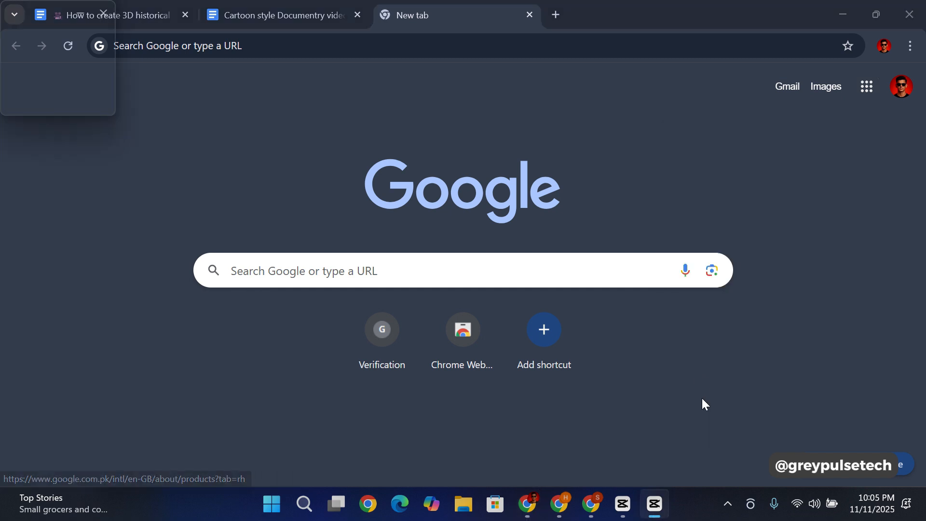
pyautogui.click(868, 86)
pyautogui.scroll(-5, 789, 193)
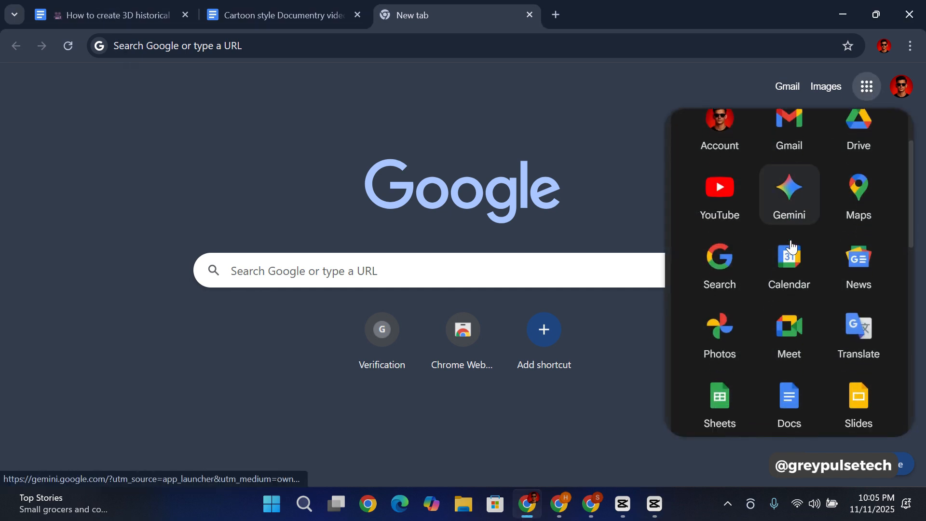
pyautogui.click(790, 227)
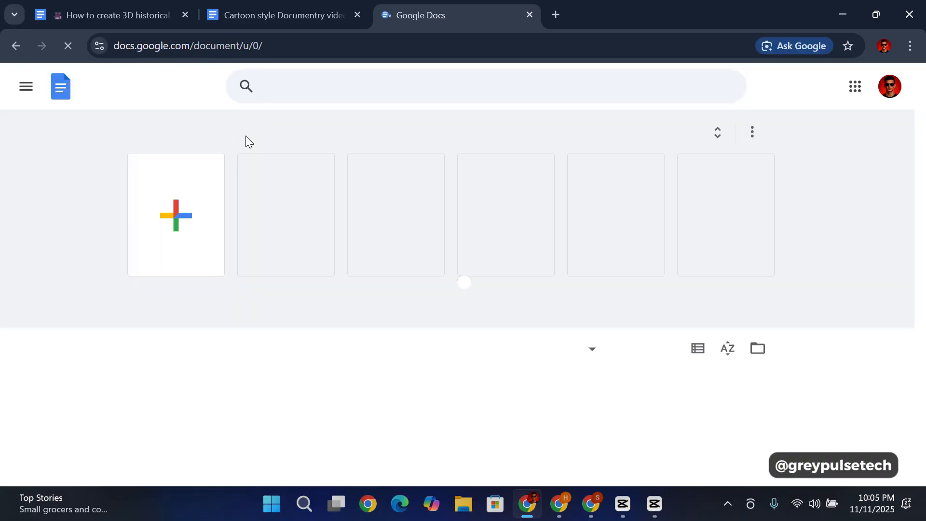
pyautogui.scroll(-3, 255, 348)
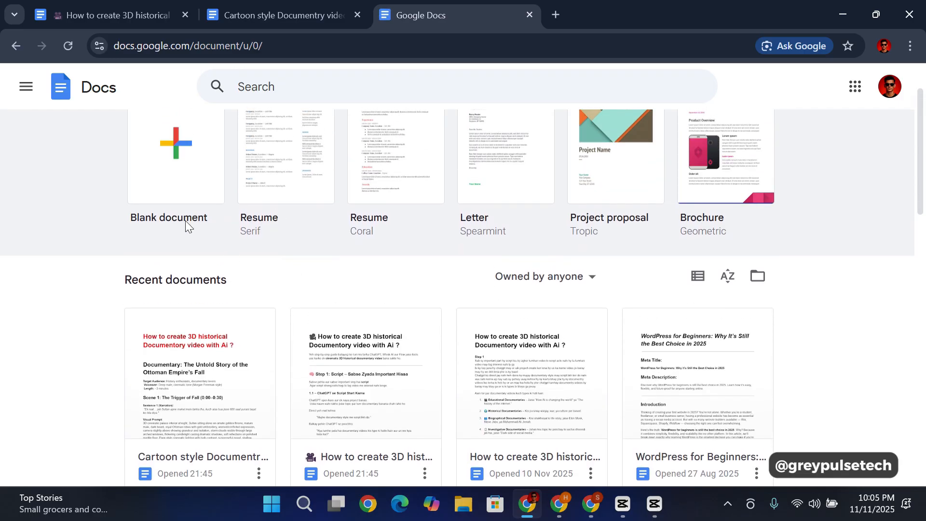
# Step: Create a blank document and paste the copied "Detailed 3D Pixar-Style Visual Prompts" for "The Rise of the Mughal Dynasty" into it
pyautogui.click(163, 161)
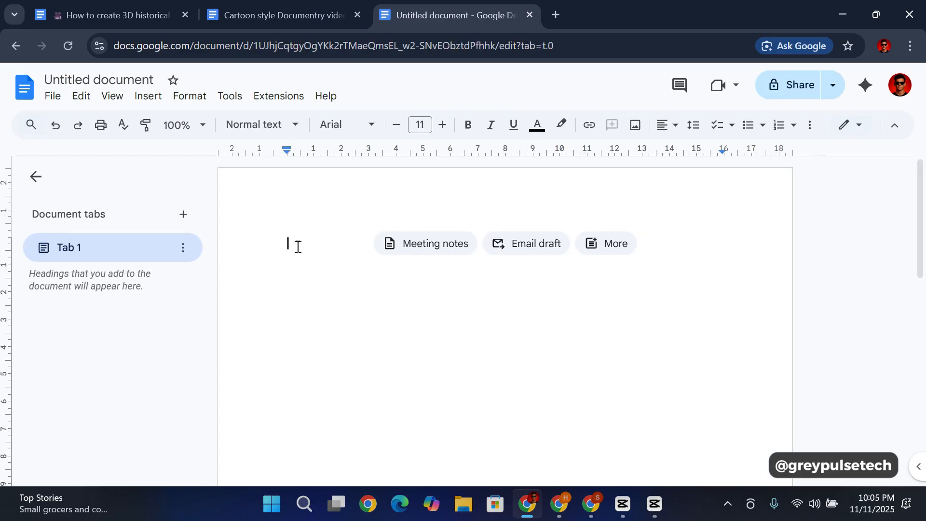
pyautogui.hotkey('ctrl', 'v')
pyautogui.scroll(20, 400, 290)
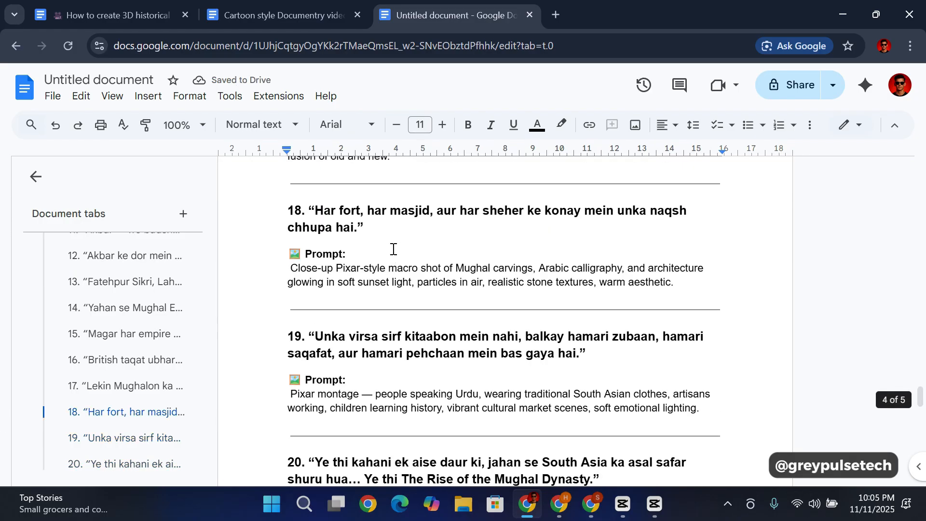
pyautogui.scroll(20, 393, 285)
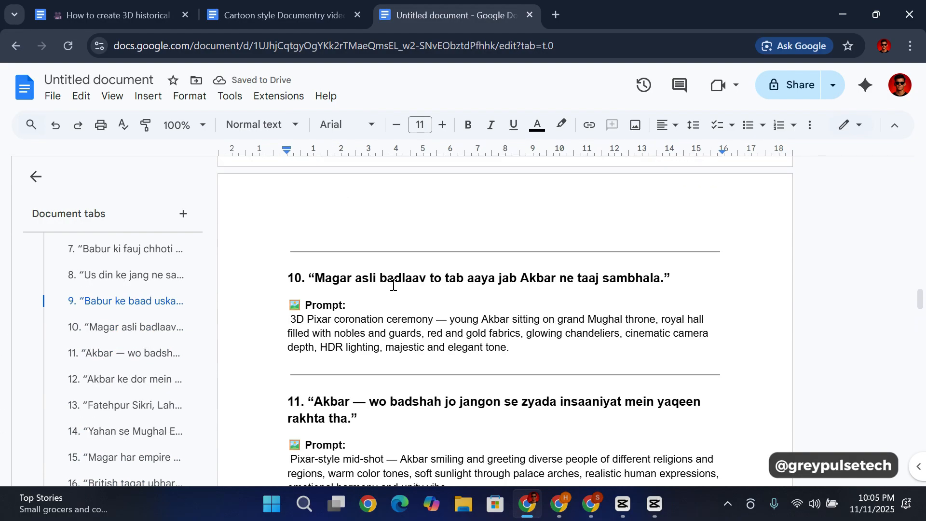
pyautogui.scroll(15, 393, 285)
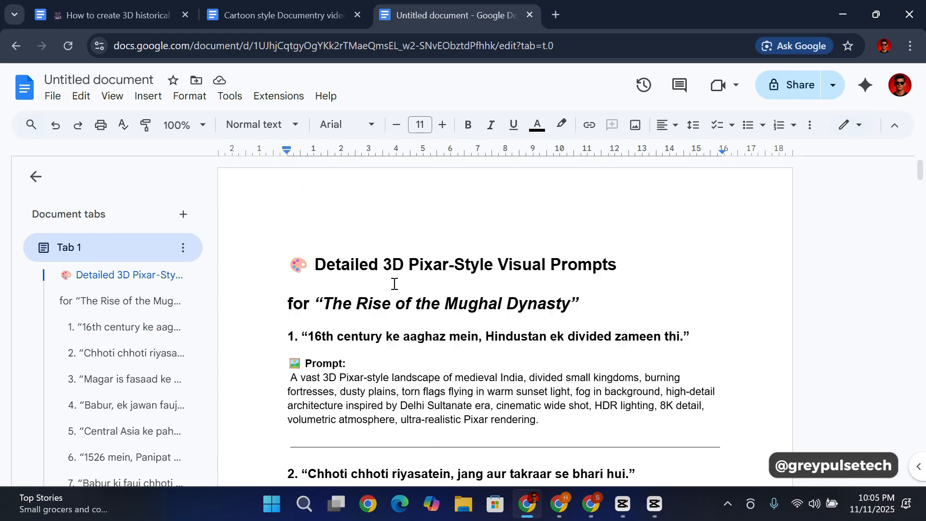
# Step: Replace the number "1." before the first narration heading, "16th century ke aaghaz mein", with the label "Voiceover :"
pyautogui.click(299, 266)
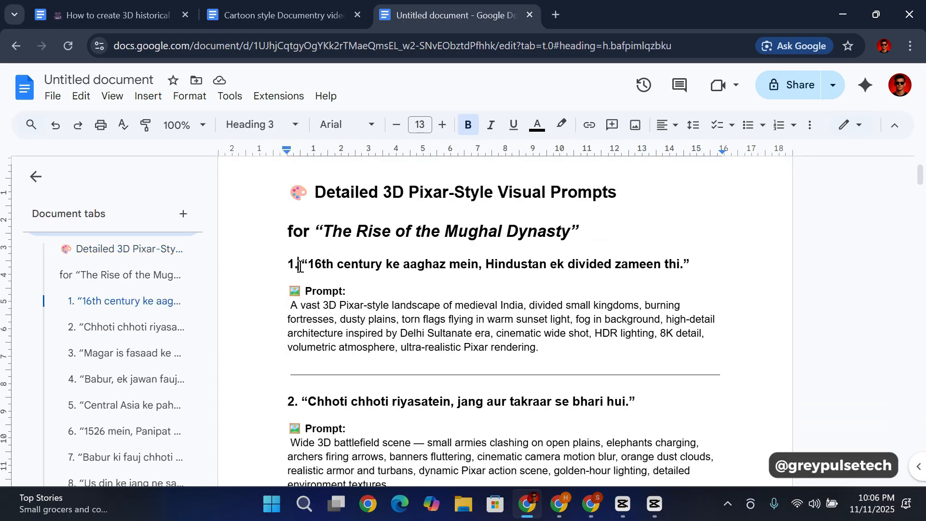
pyautogui.press('BackSpace')
pyautogui.press('BackSpace')
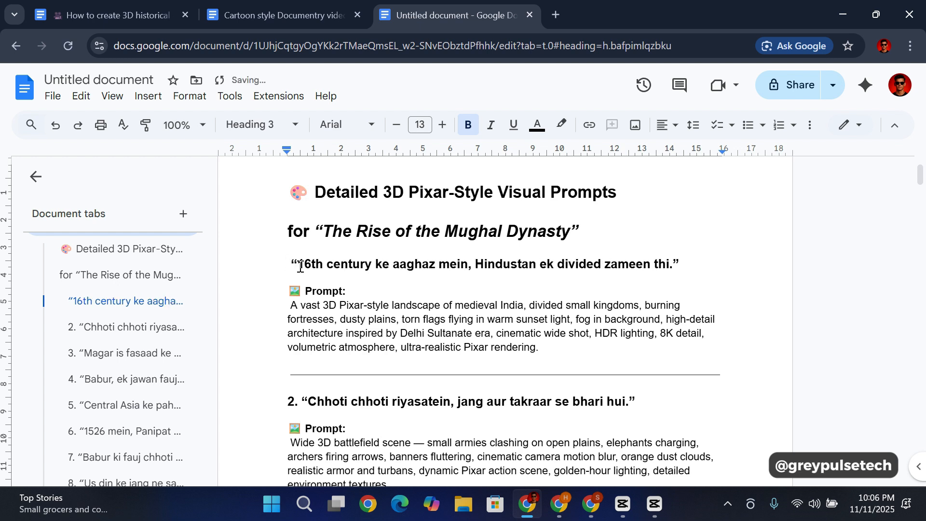
pyautogui.write('V ')
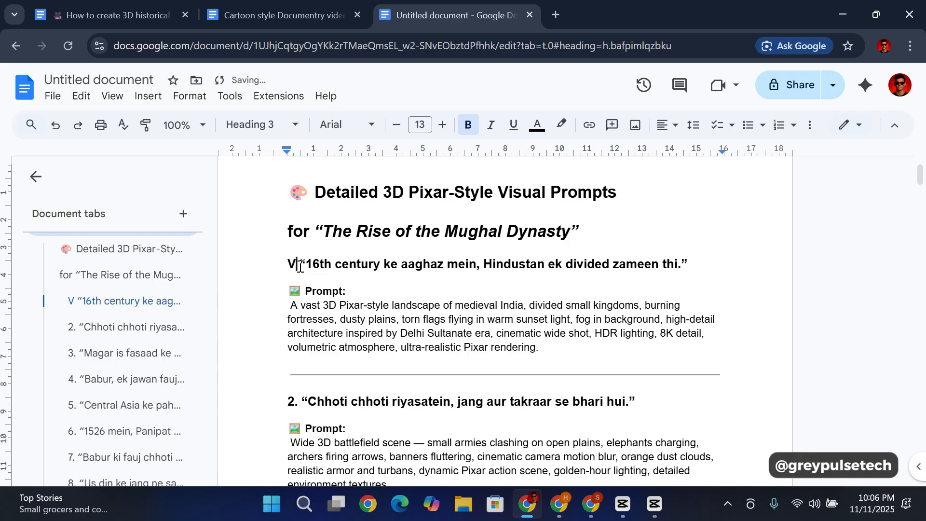
pyautogui.write('oice')
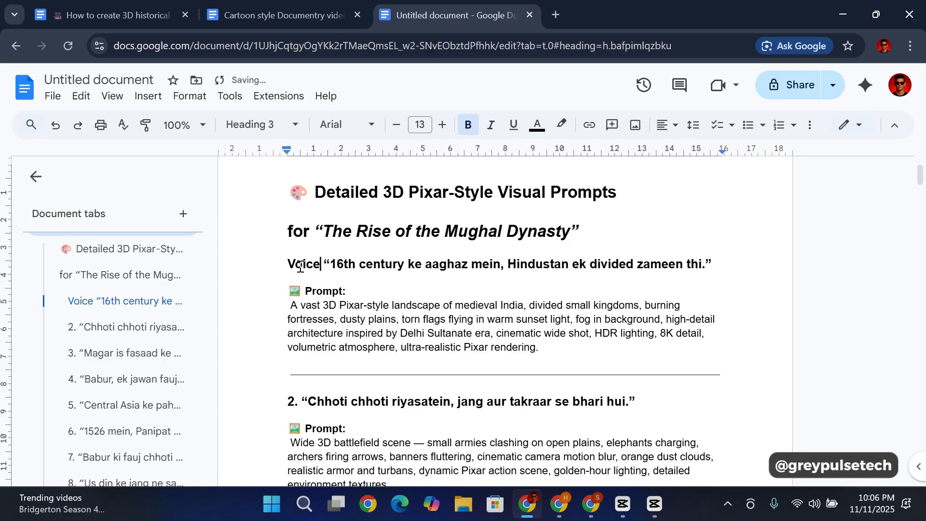
pyautogui.write('over')
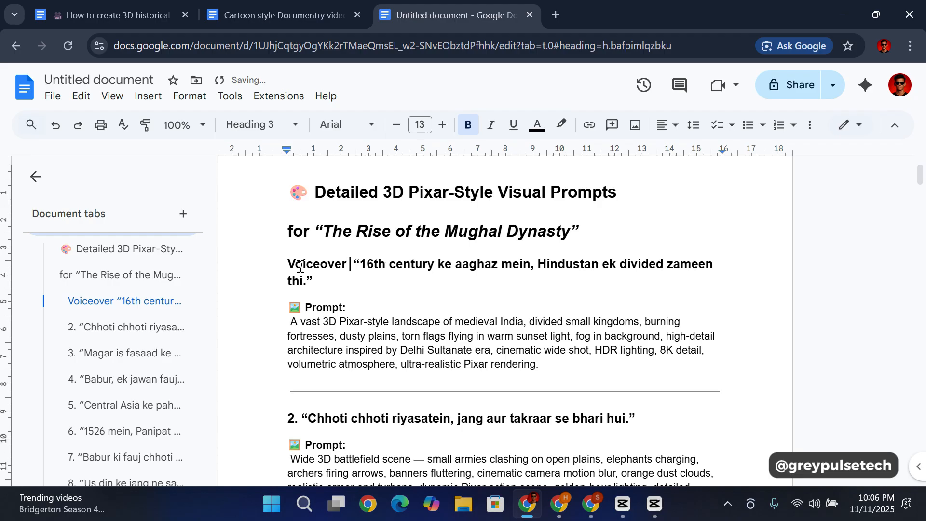
pyautogui.write(' :')
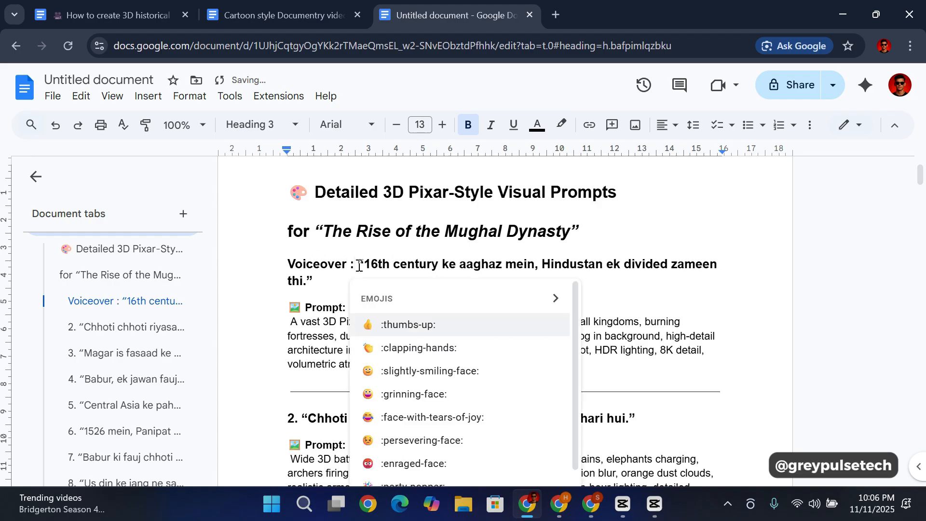
pyautogui.click(324, 280)
# Step: Review how the first voiceover line and its visual prompt are laid out compared with the numbered narration lines and prompts below
pyautogui.scroll(-4, 405, 321)
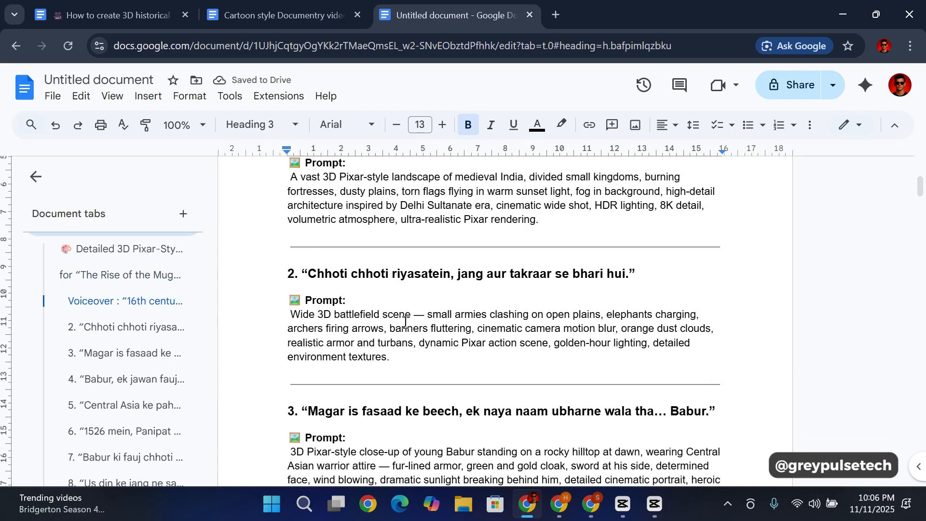
pyautogui.scroll(4, 406, 322)
pyautogui.click(540, 365)
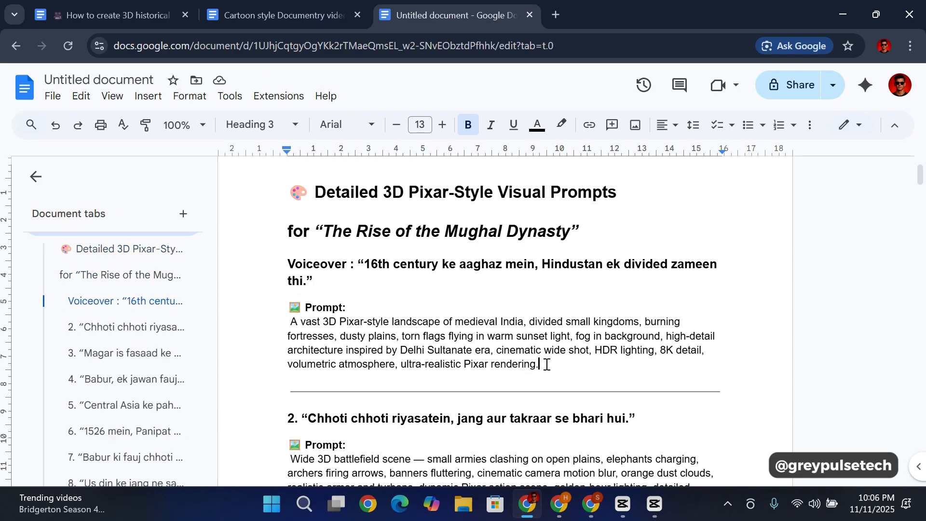
pyautogui.scroll(-3, 347, 307)
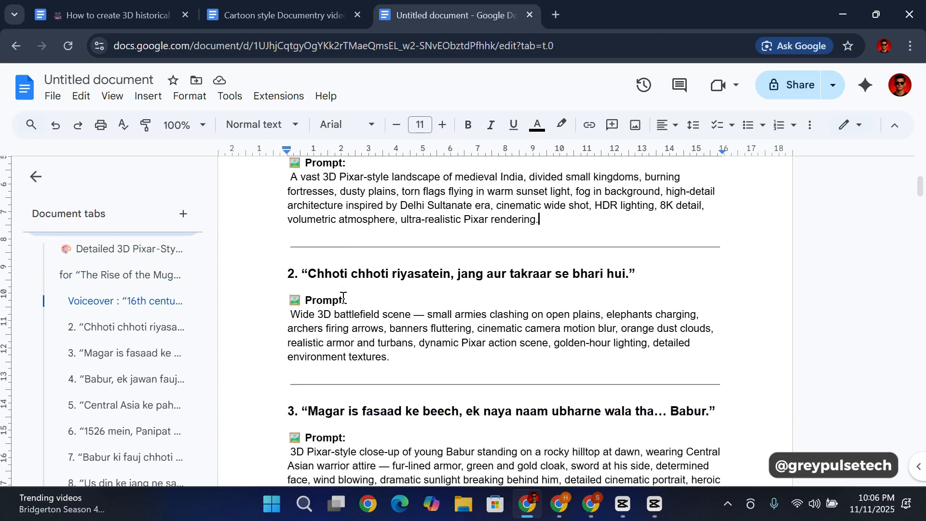
pyautogui.scroll(3, 340, 283)
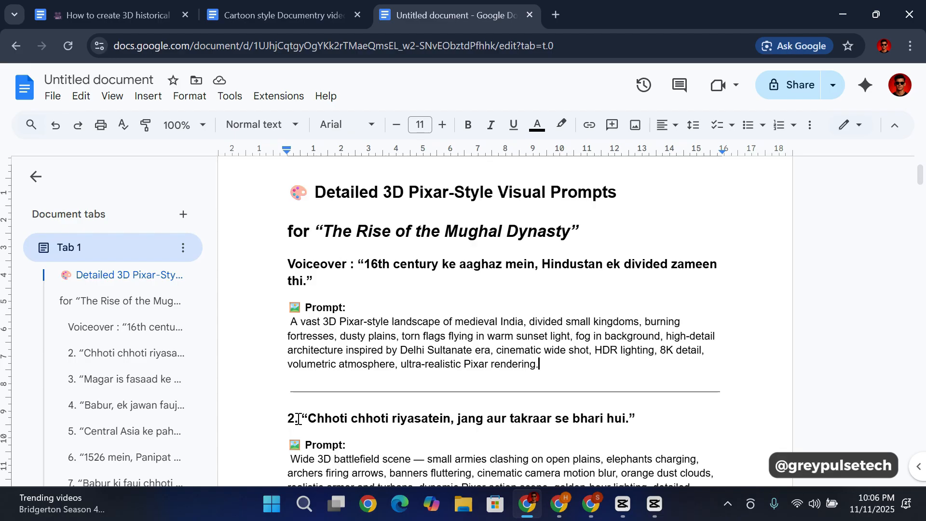
pyautogui.moveTo(298, 419); pyautogui.dragTo(288, 419)
pyautogui.click(348, 398)
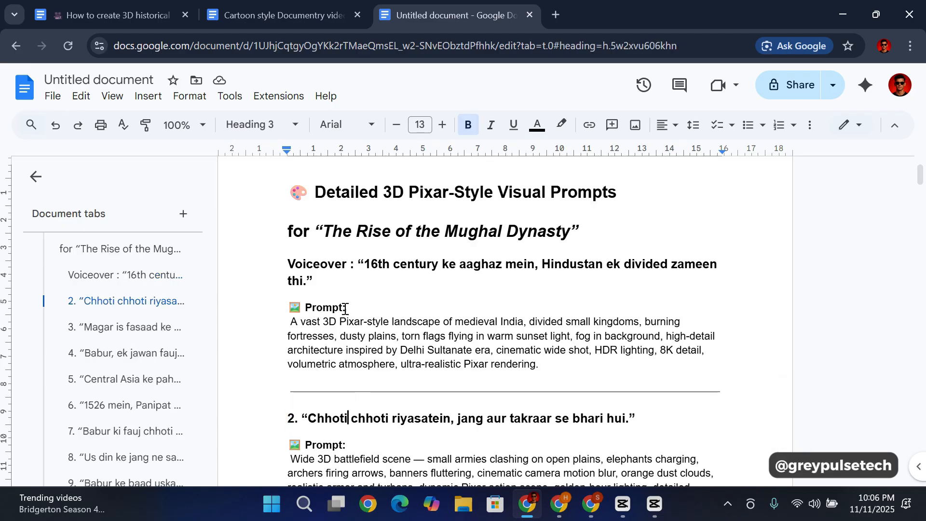
pyautogui.click(347, 265)
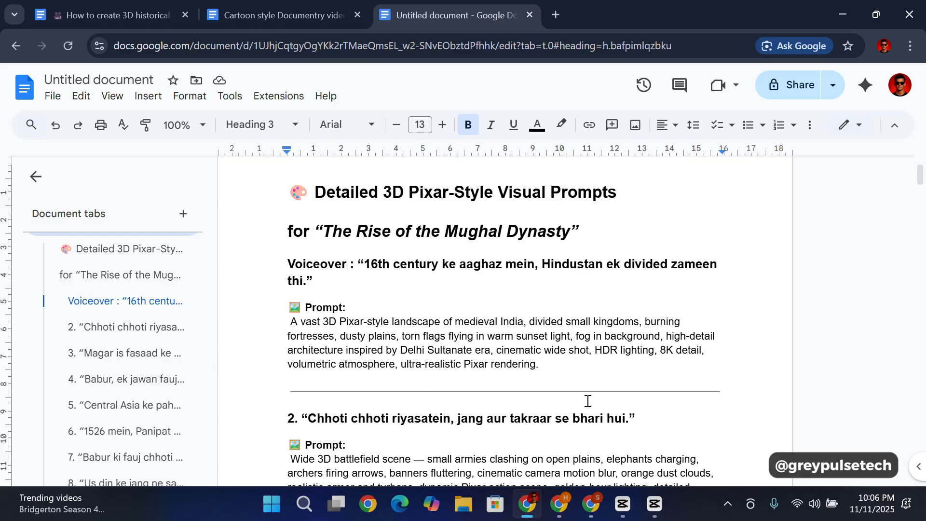
pyautogui.click(584, 373)
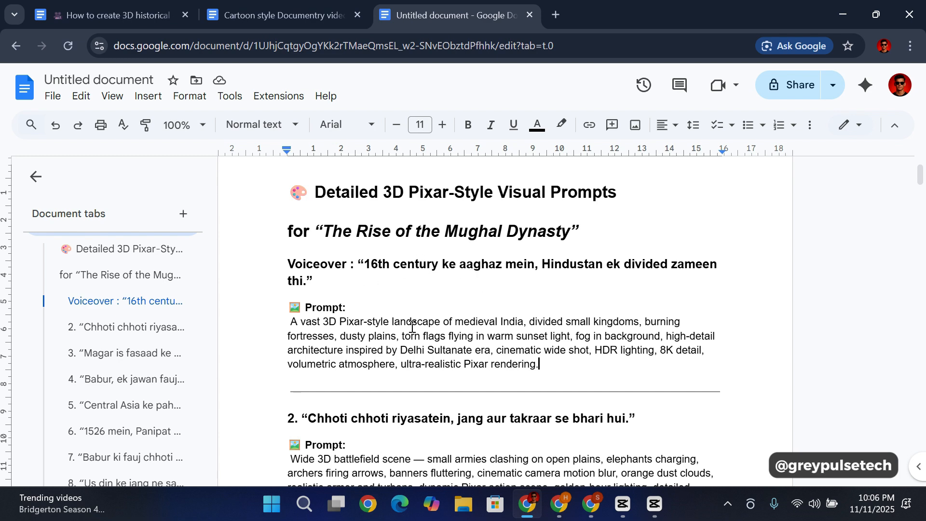
pyautogui.scroll(-2, 396, 324)
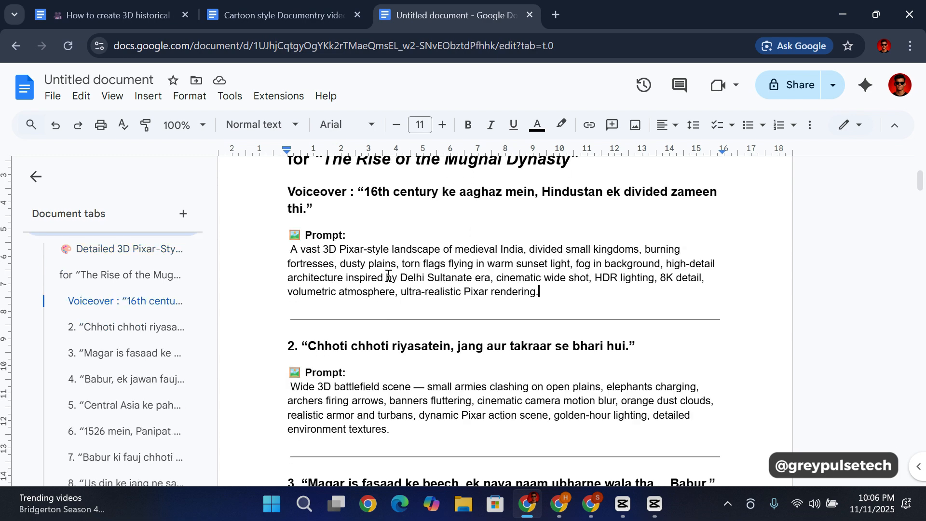
pyautogui.scroll(2, 490, 286)
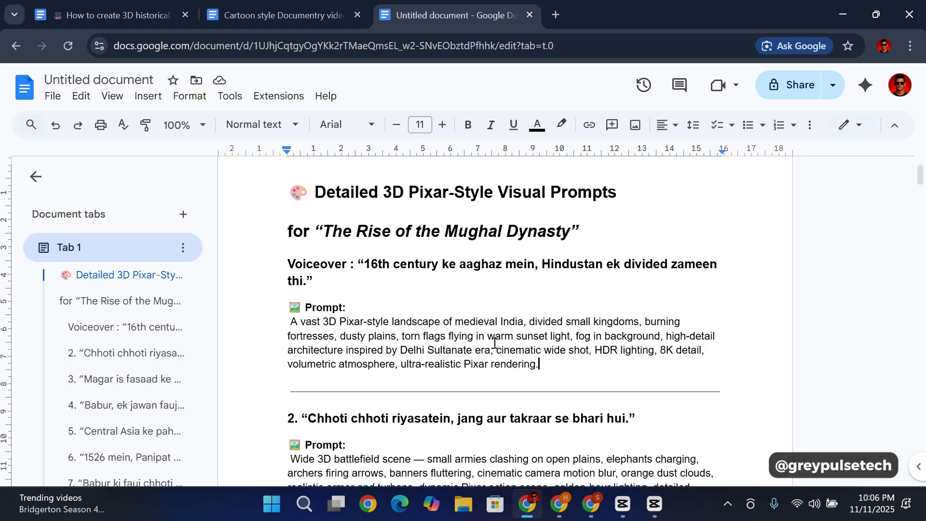
# Step: Switch to the other Chrome profile window, search Google for "whisk ai" and open the Whisk tool from labs.google/fx
pyautogui.moveTo(559, 504)
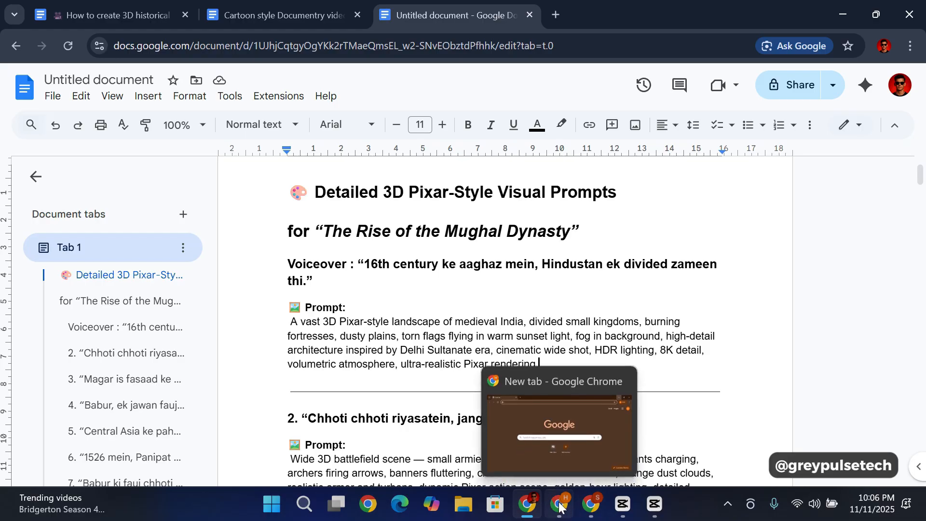
pyautogui.click(552, 463)
pyautogui.click(340, 270)
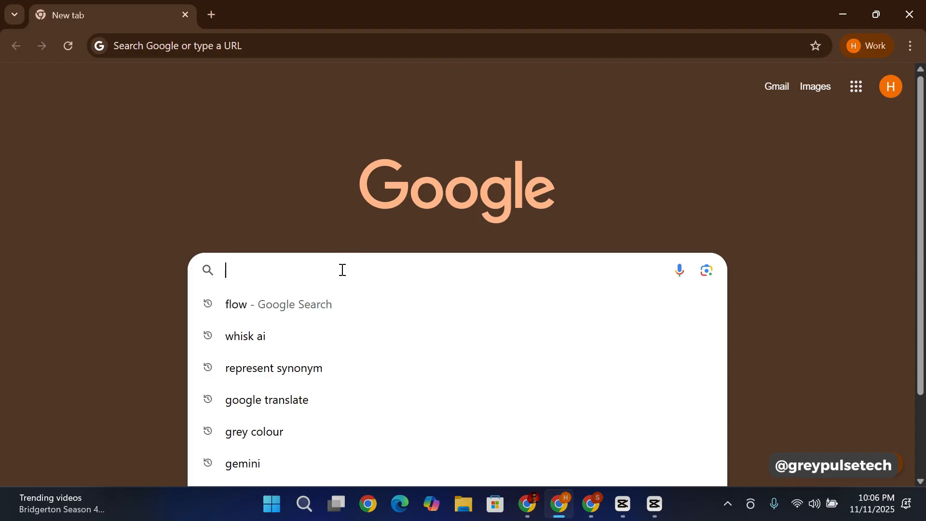
pyautogui.click(294, 335)
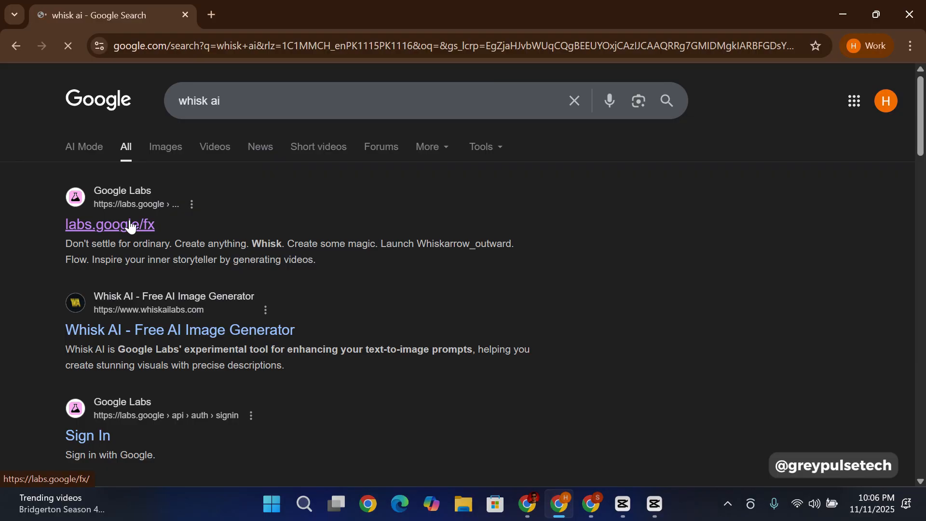
pyautogui.click(140, 224)
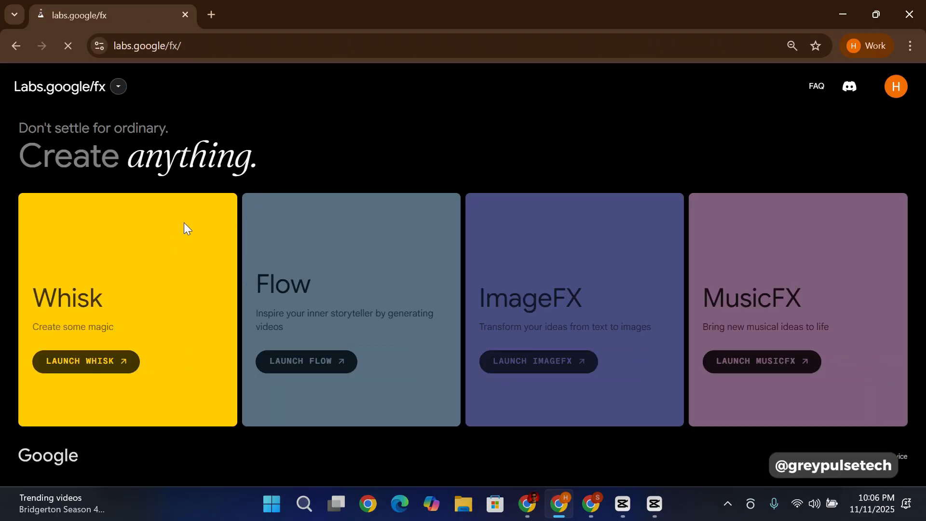
pyautogui.click(121, 367)
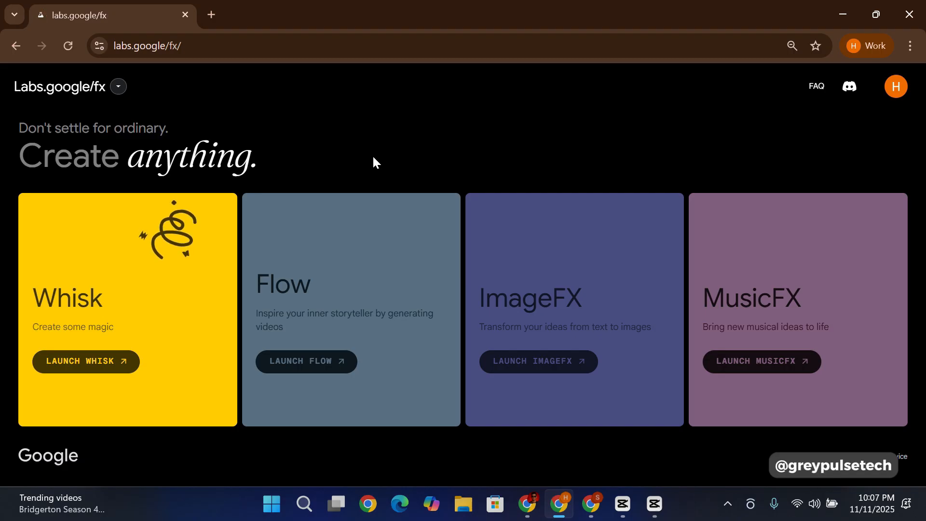
pyautogui.click(92, 371)
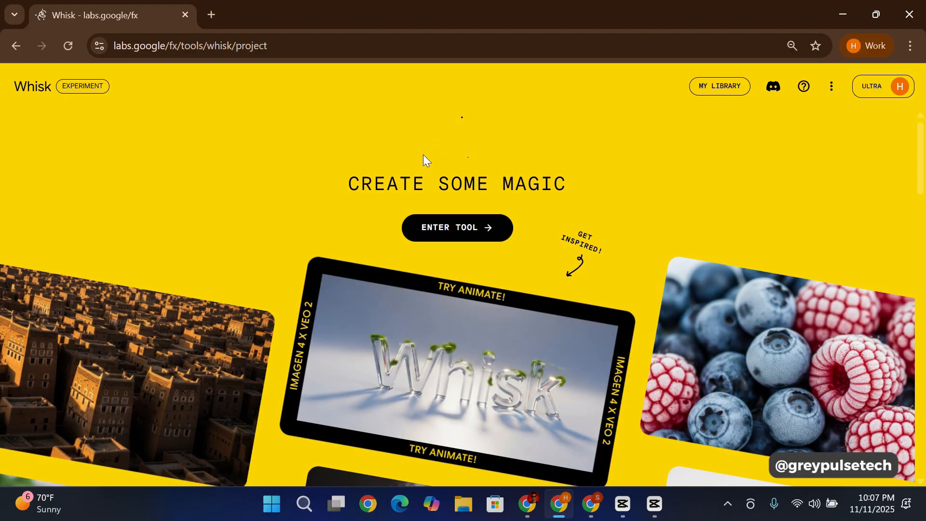
pyautogui.click(487, 228)
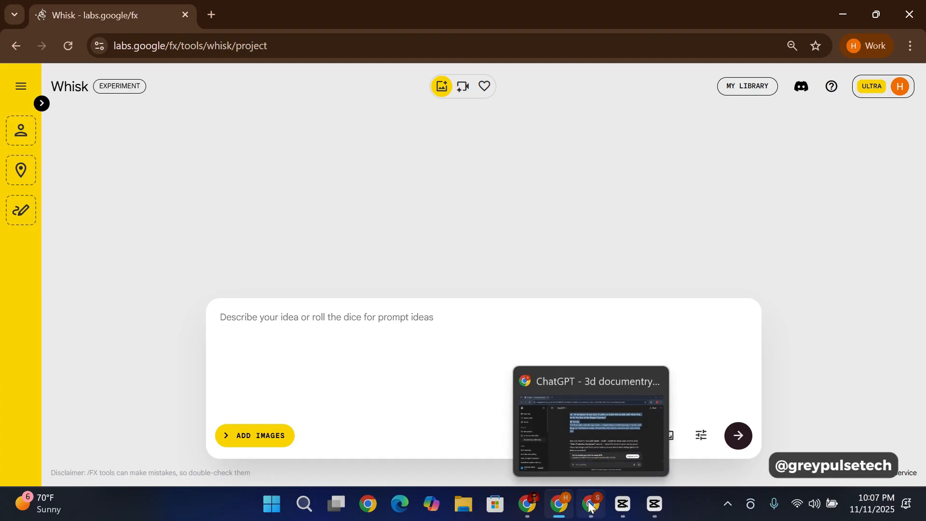
# Step: Switch back to the Google Docs prompts document and change the first narration heading's label to "Voiceover 1 :"
pyautogui.moveTo(529, 510)
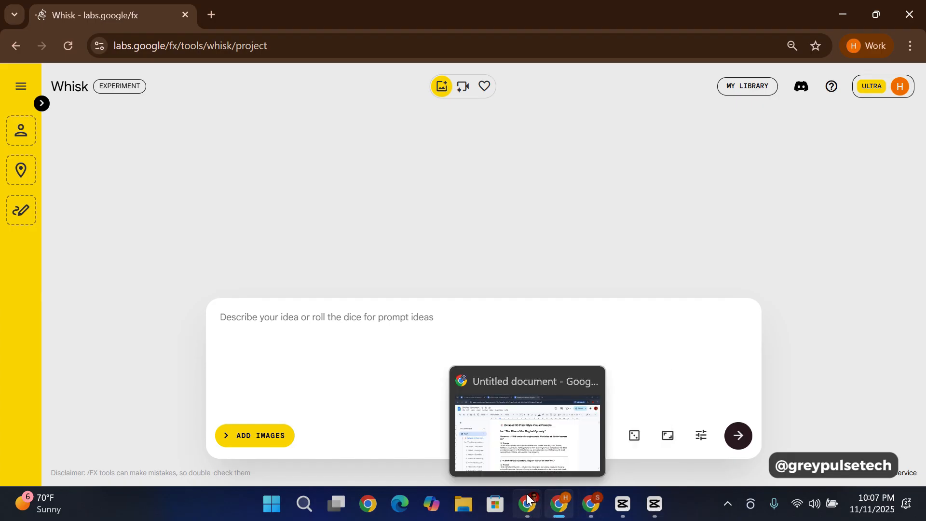
pyautogui.click(528, 504)
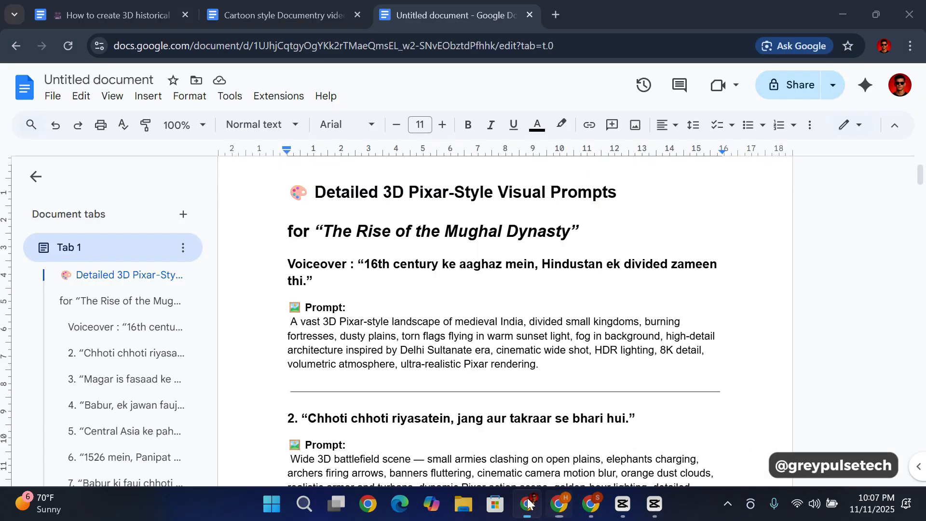
pyautogui.click(347, 264)
pyautogui.write('1')
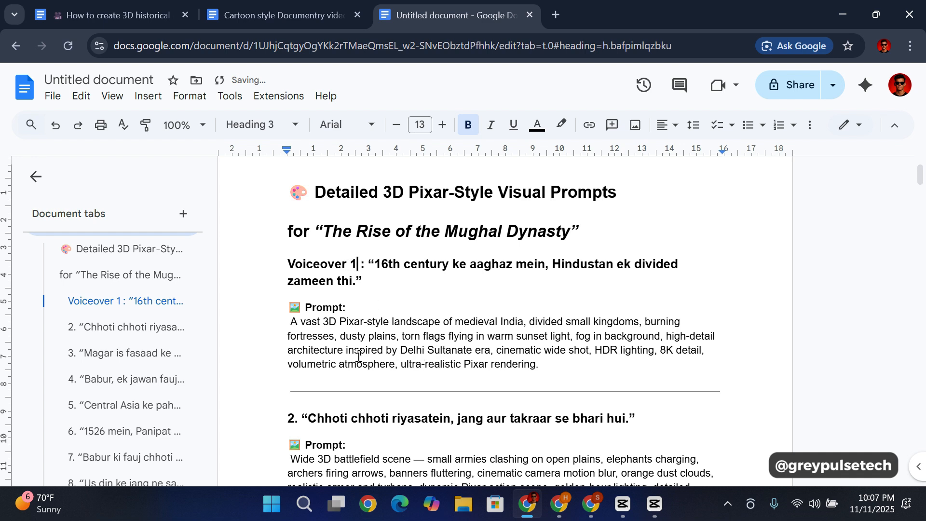
# Step: Copy the first visual prompt, "A vast 3D Pixar-style landscape of medieval India", from the document into Whisk's prompt box
pyautogui.moveTo(291, 329); pyautogui.dragTo(543, 367)
pyautogui.hotkey('ctrl', 'c')
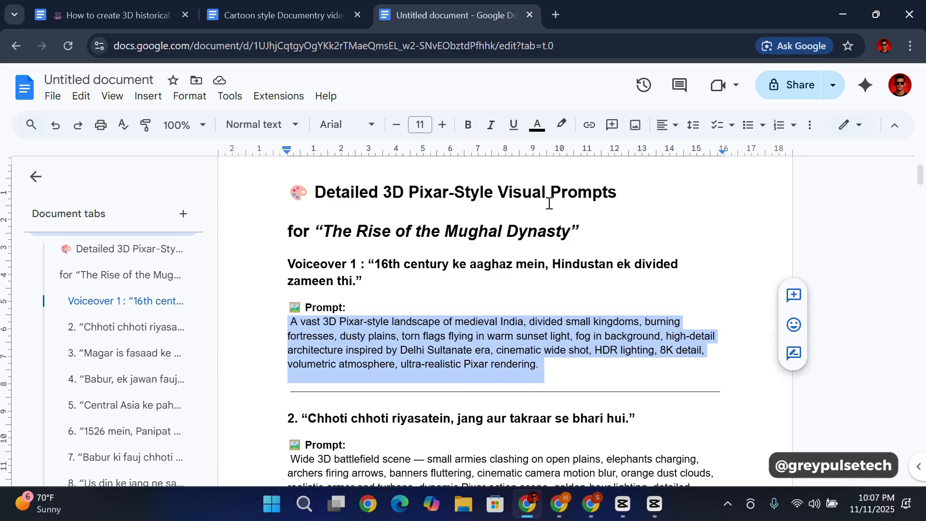
pyautogui.click(563, 509)
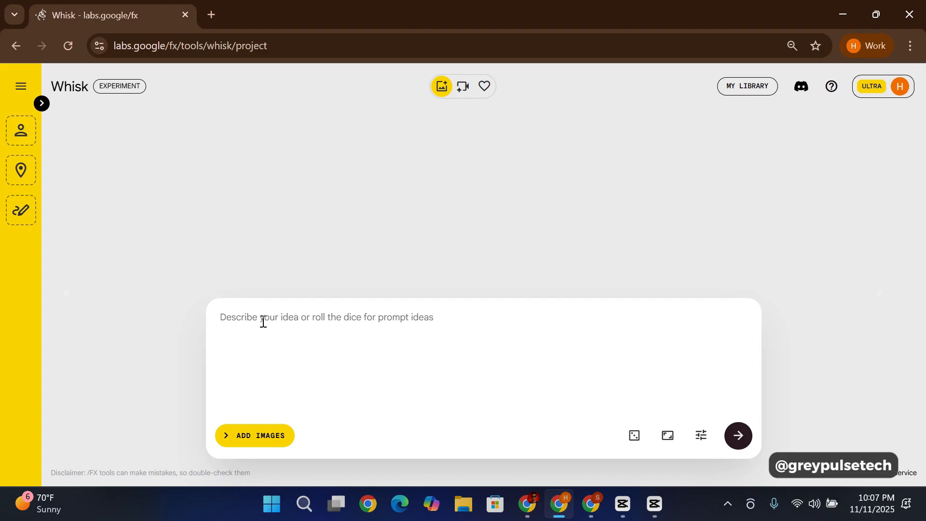
pyautogui.hotkey('ctrl', 'v')
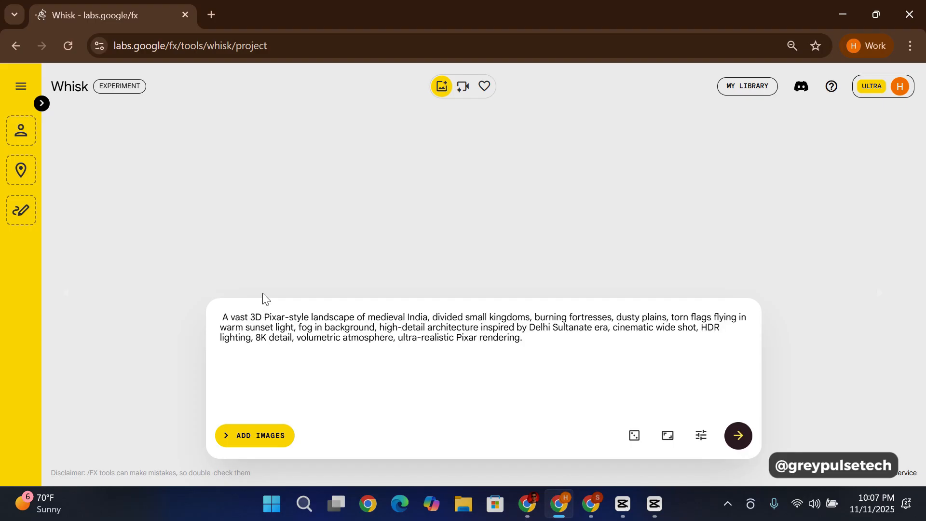
# Step: Check that the aspect ratio is 16:9 landscape and generate images from the medieval India landscape prompt
pyautogui.click(668, 436)
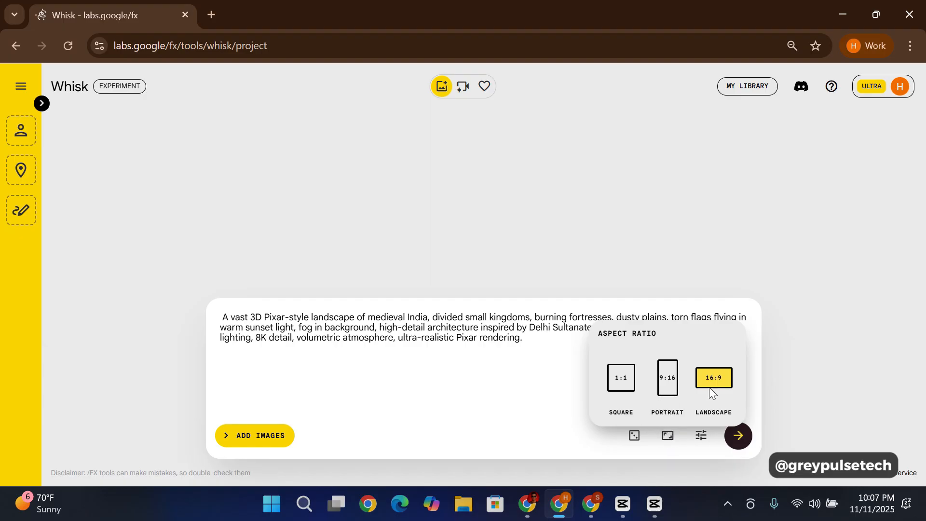
pyautogui.hotkey('alt', 'Tab')
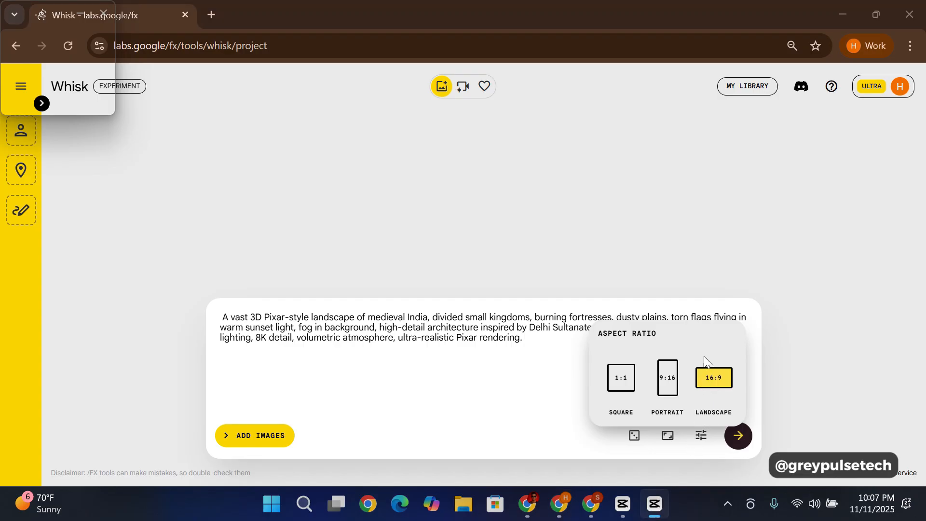
pyautogui.click(668, 435)
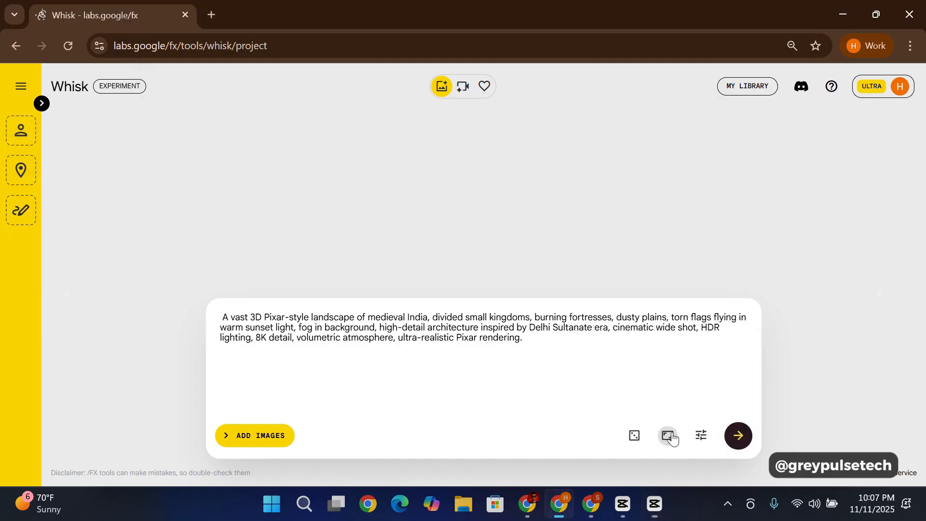
pyautogui.click(736, 436)
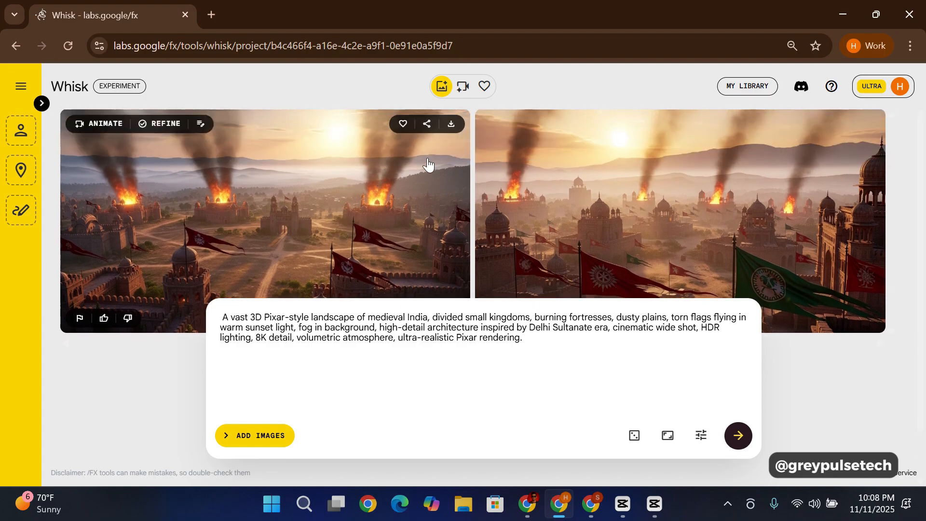
# Step: Download the first generated image of burning fortresses at sunset and expand the Subject, Scene and Style reference-image inputs
pyautogui.click(451, 126)
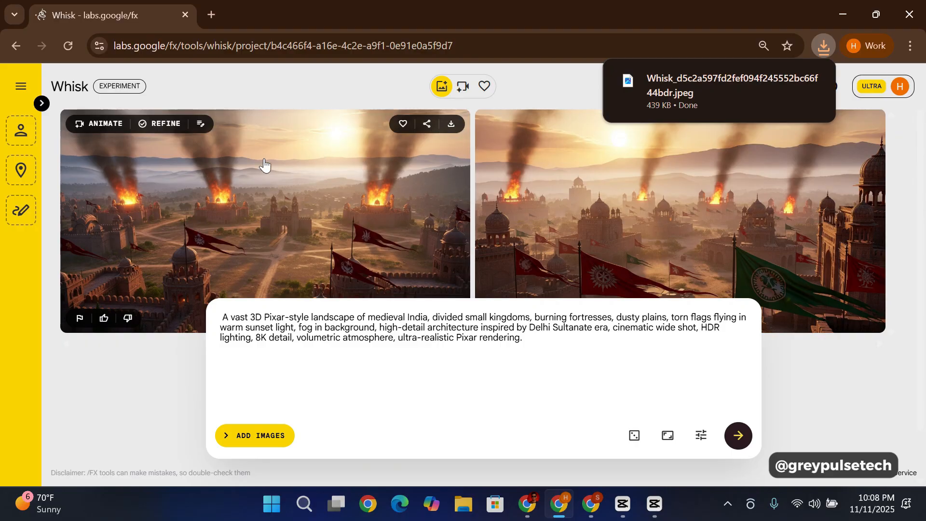
pyautogui.click(42, 103)
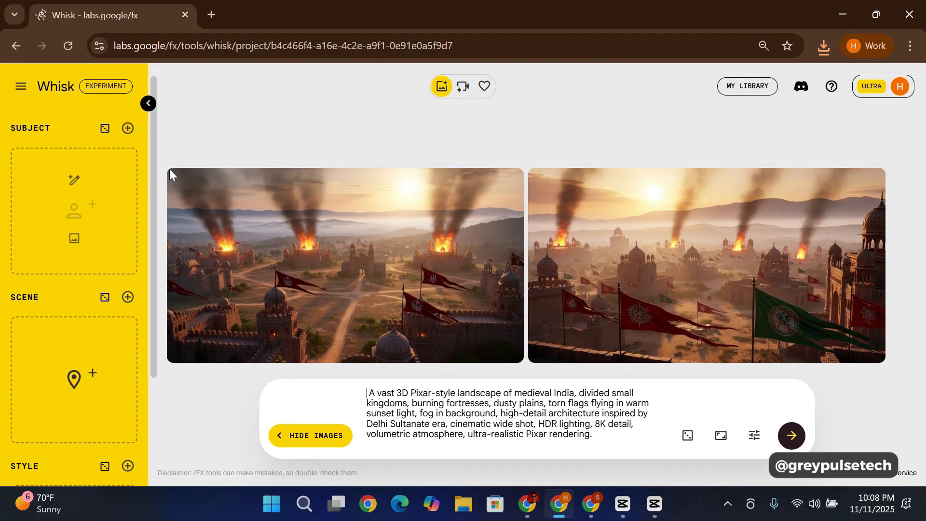
pyautogui.moveTo(46, 145)
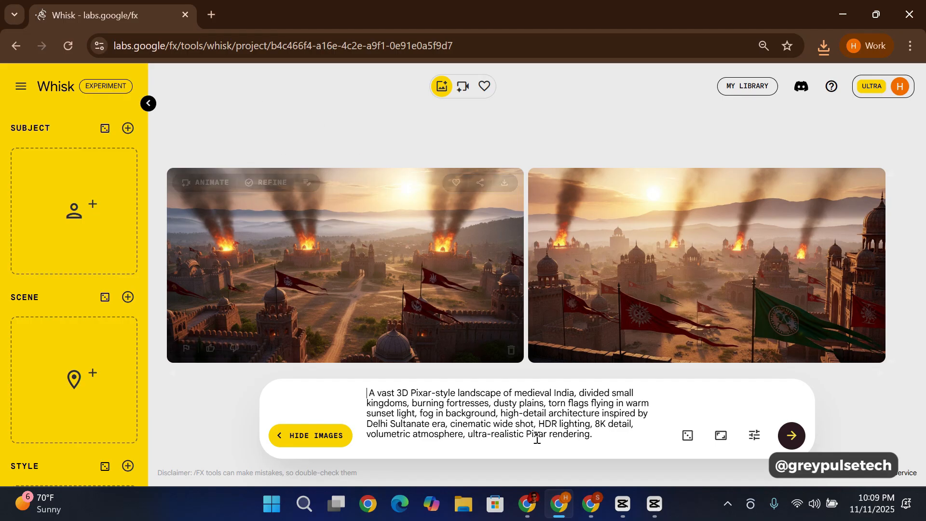
pyautogui.moveTo(574, 509)
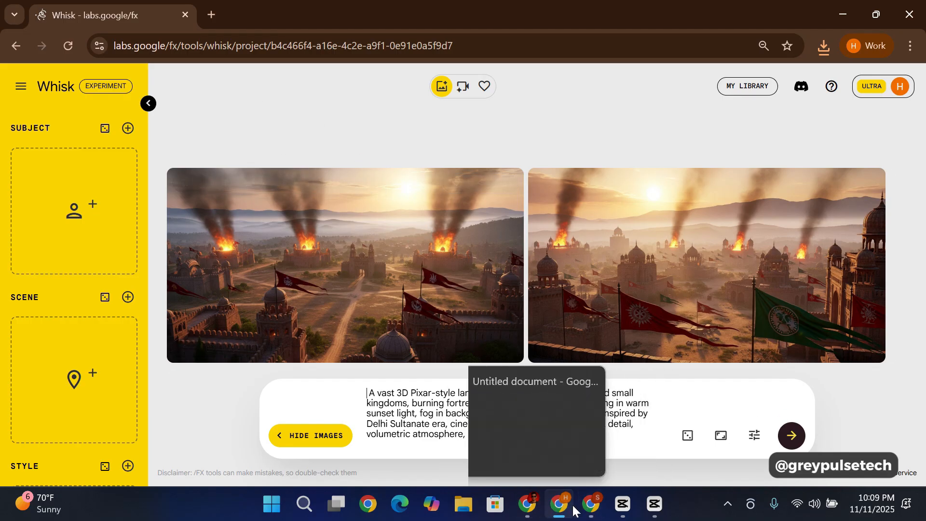
# Step: Switch to the Google Docs prompts document and insert the downloaded burning-fortresses image from the Downloads folder below the Voiceover 1 prompt
pyautogui.click(529, 507)
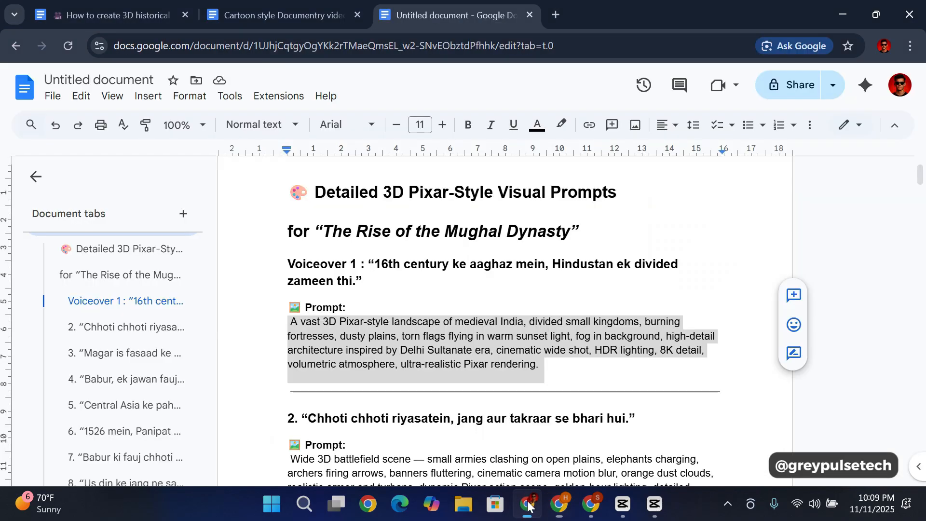
pyautogui.click(556, 364)
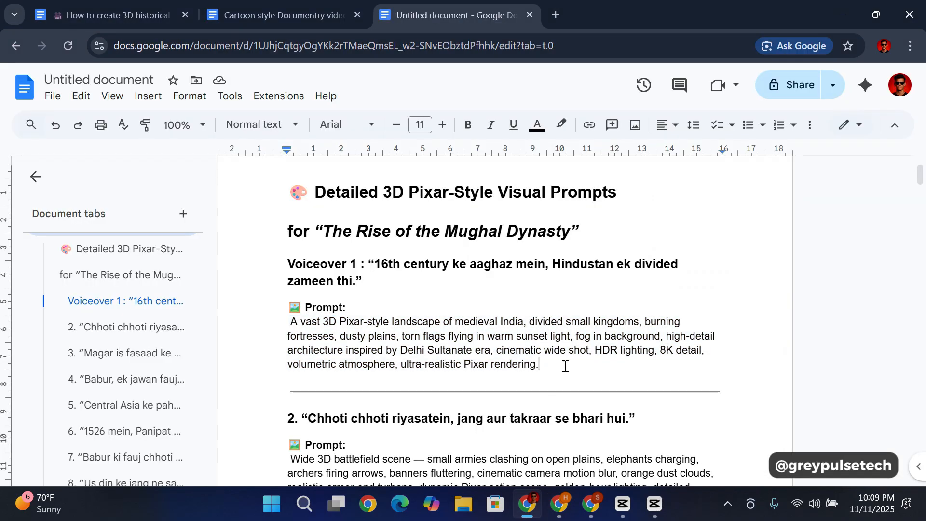
pyautogui.press('Return')
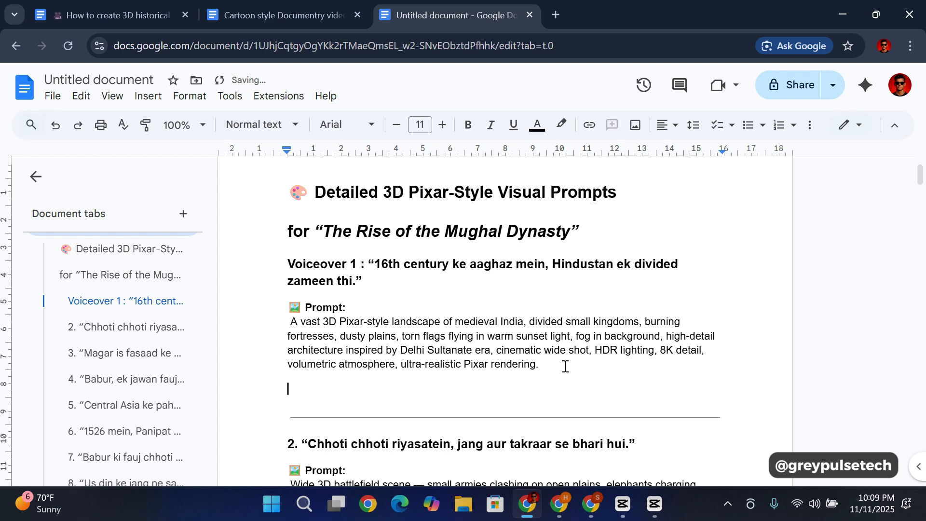
pyautogui.click(635, 125)
pyautogui.click(667, 150)
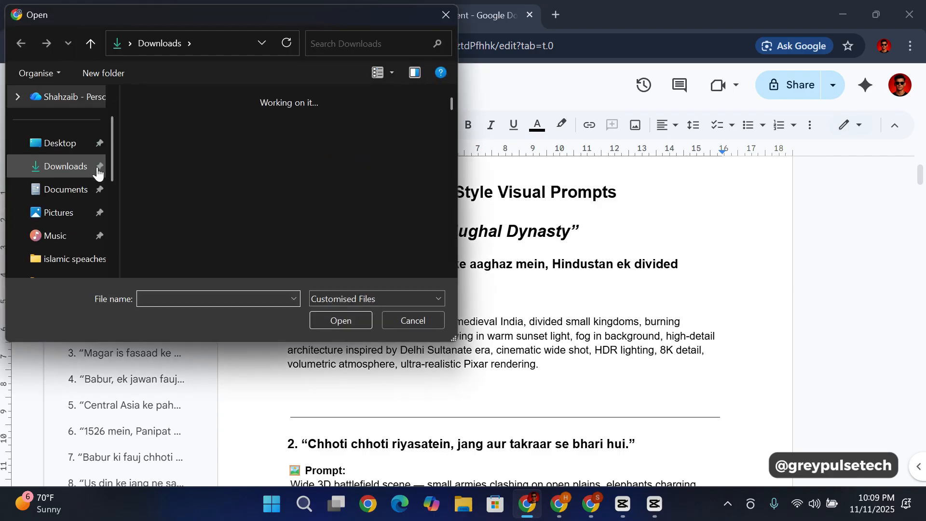
pyautogui.click(243, 135)
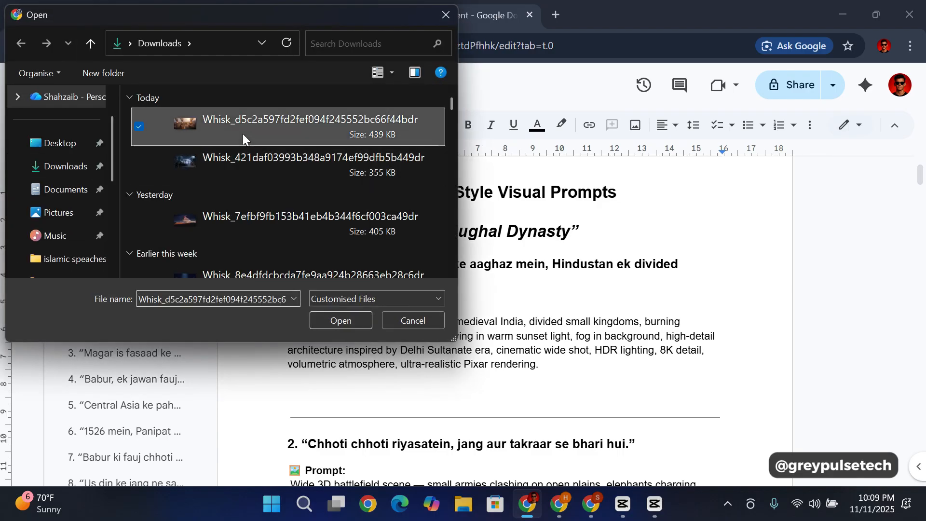
pyautogui.click(331, 321)
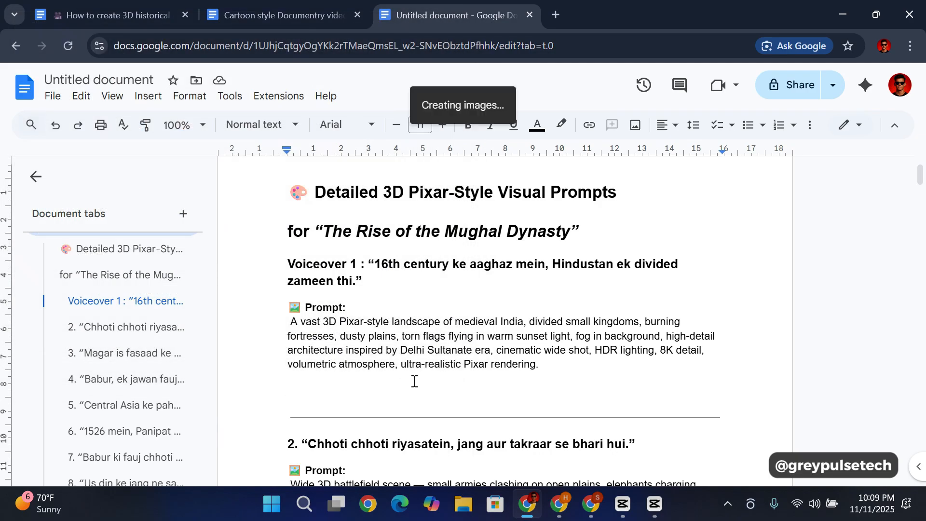
# Step: Review the Voiceover 1 heading, its prompt and the inserted image, and look over the second narration line with its prompt
pyautogui.scroll(5, 422, 331)
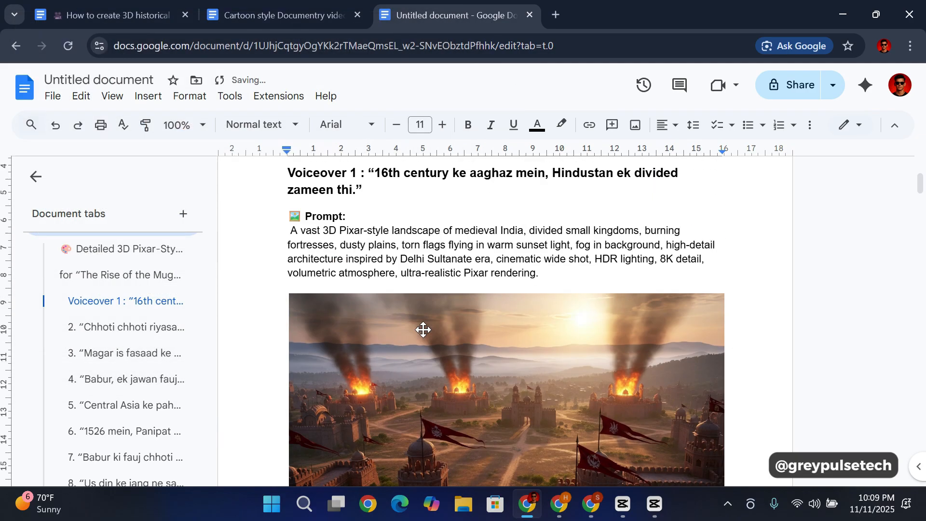
pyautogui.scroll(-6, 423, 330)
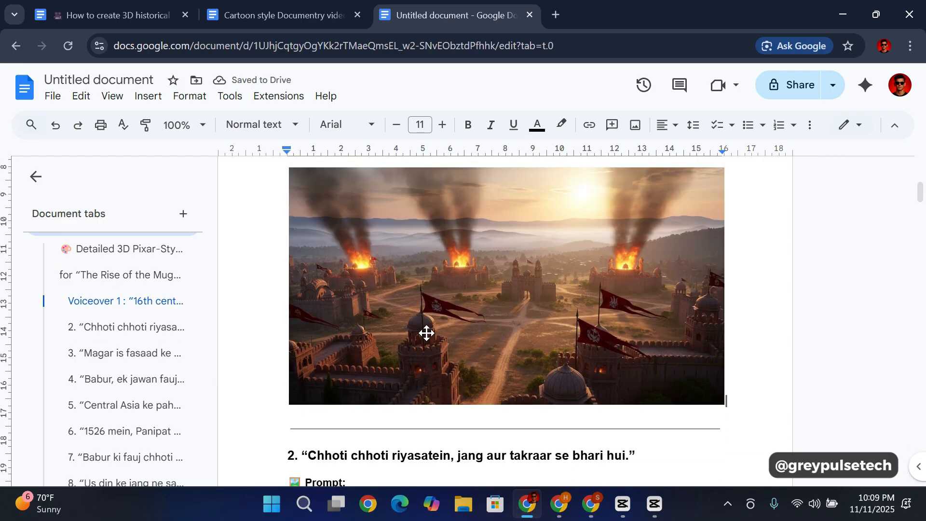
pyautogui.scroll(5, 426, 333)
pyautogui.scroll(-2, 460, 342)
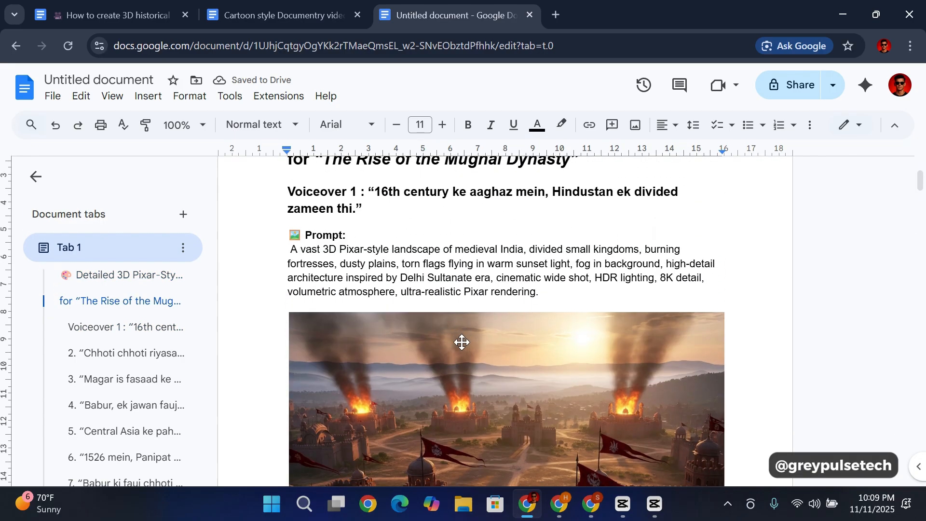
pyautogui.scroll(2, 333, 227)
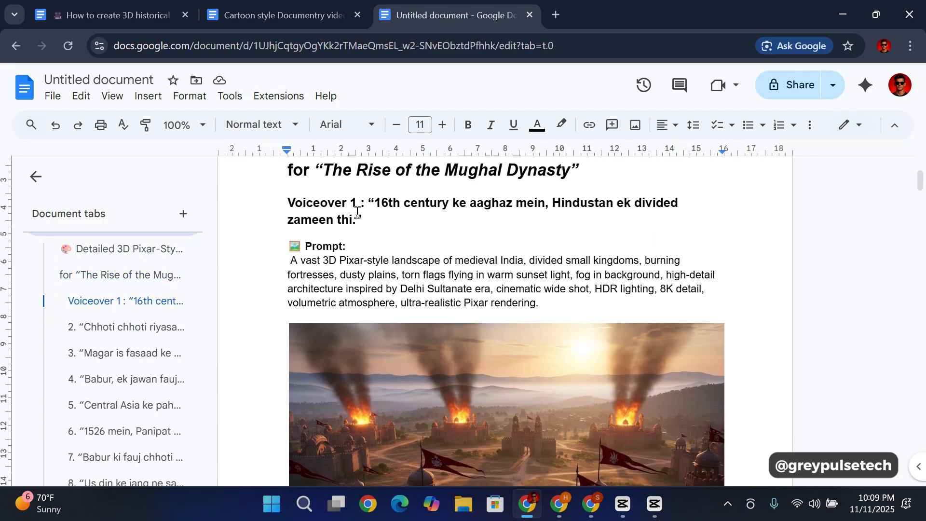
pyautogui.scroll(-10, 387, 268)
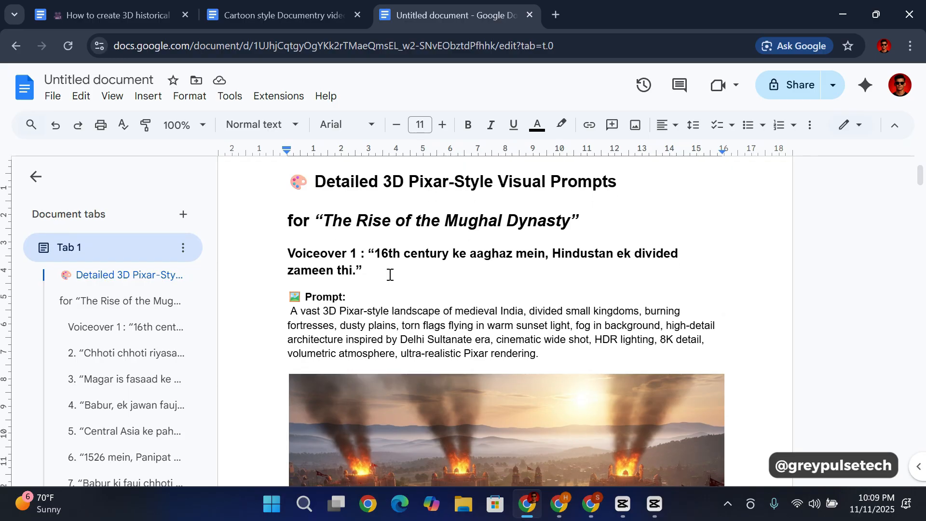
pyautogui.scroll(6, 426, 267)
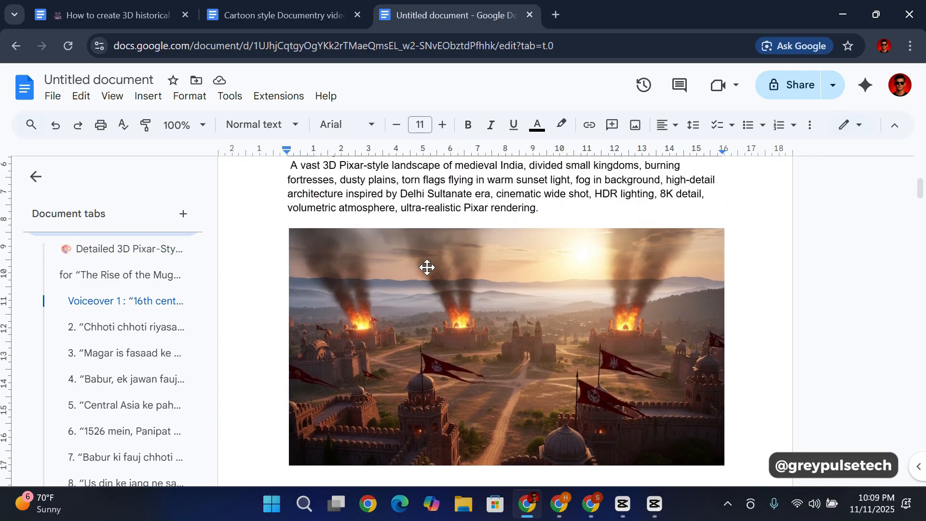
pyautogui.scroll(-10, 464, 304)
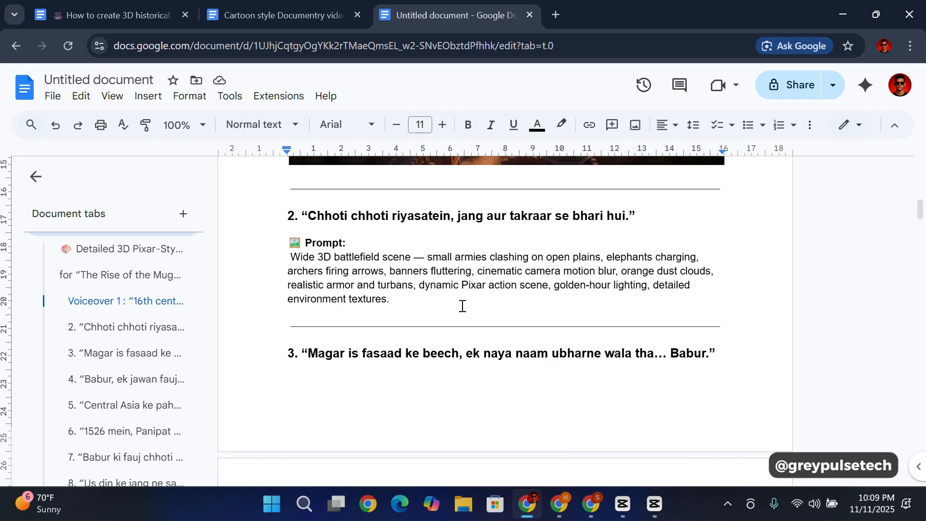
pyautogui.scroll(4, 434, 284)
pyautogui.scroll(-5, 390, 301)
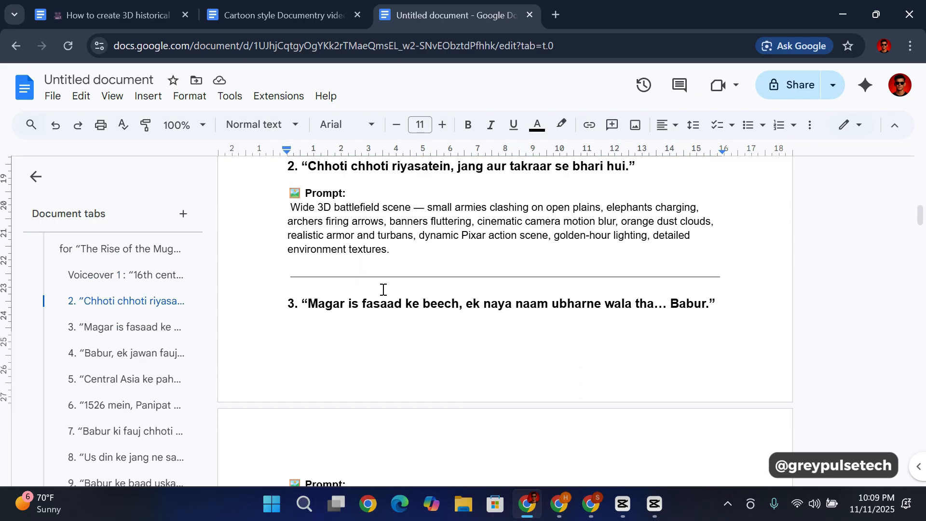
# Step: Copy the second visual prompt, "Wide 3D battlefield scene", into Whisk in place of the previous prompt and generate its images
pyautogui.scroll(3, 383, 289)
pyautogui.moveTo(290, 282); pyautogui.dragTo(395, 327)
pyautogui.hotkey('ctrl', 'c')
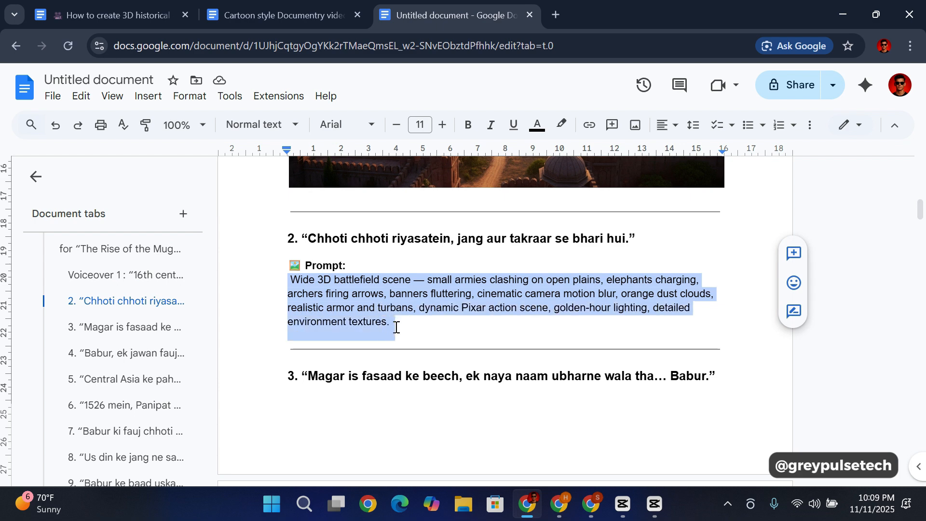
pyautogui.click(560, 504)
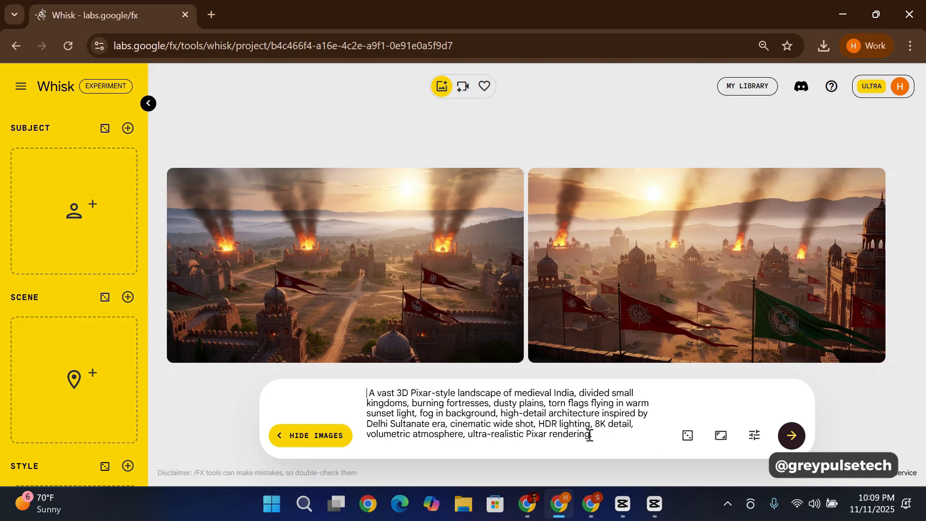
pyautogui.moveTo(595, 435); pyautogui.dragTo(363, 385)
pyautogui.hotkey('ctrl', 'v')
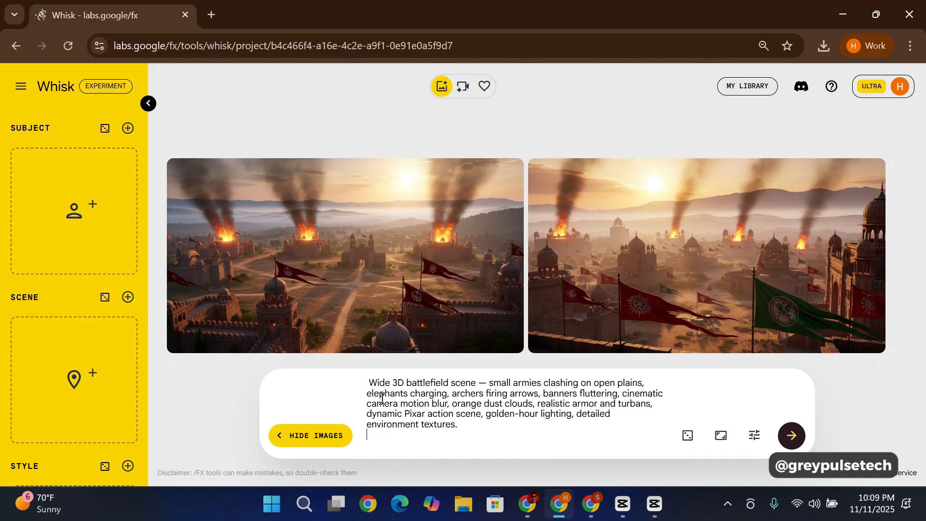
pyautogui.click(793, 439)
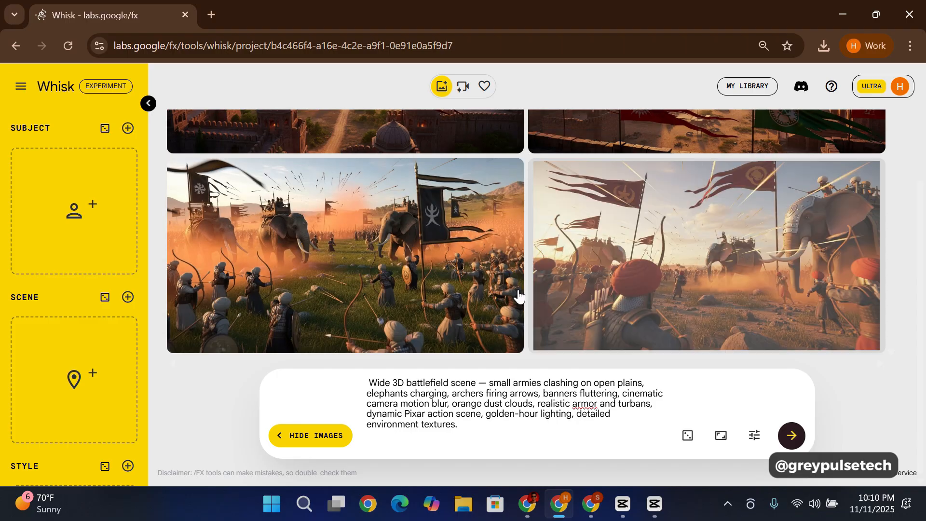
# Step: Compare the two generated battlefield images and download the one with three elephants and the large black banner
pyautogui.moveTo(465, 287)
pyautogui.moveTo(792, 283)
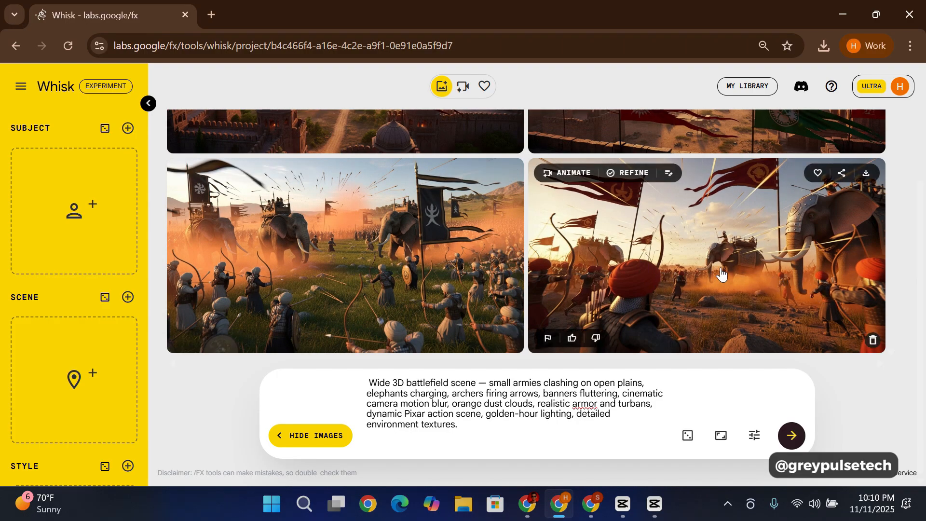
pyautogui.moveTo(382, 258)
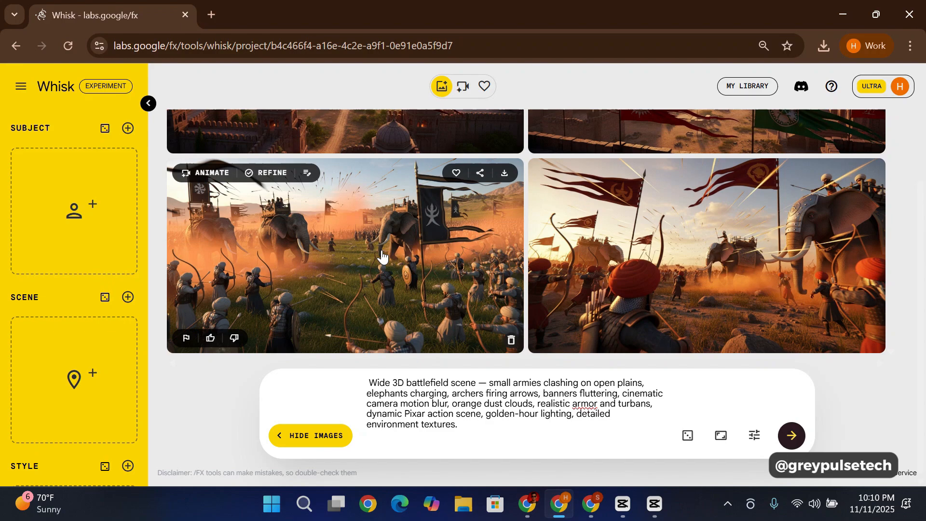
pyautogui.click(505, 174)
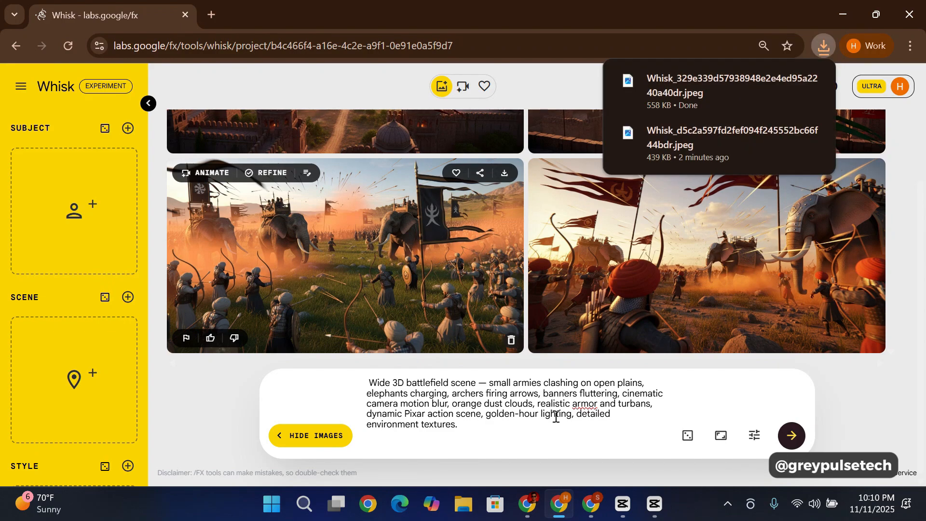
# Step: Switch back to the Google Docs document, insert the downloaded battlefield image below the second prompt and check its placement
pyautogui.moveTo(558, 510)
pyautogui.click(527, 504)
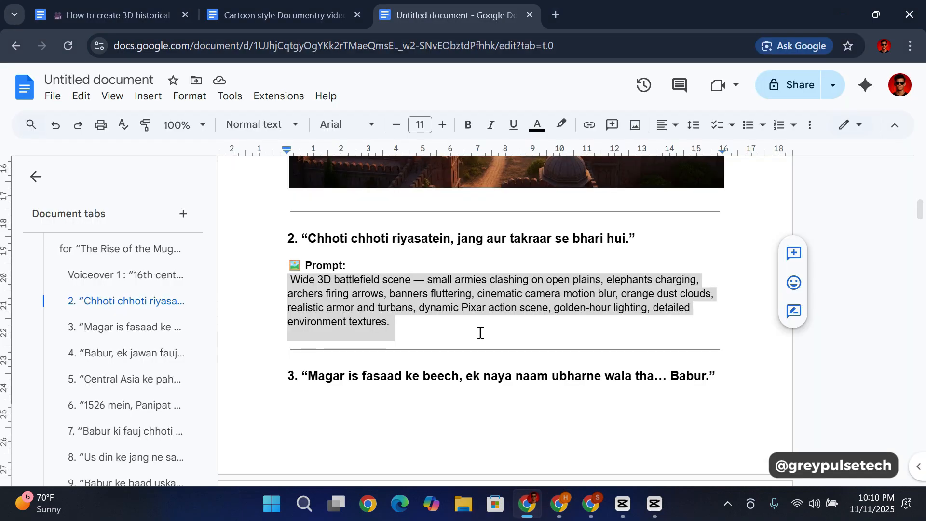
pyautogui.click(407, 322)
pyautogui.press('Return')
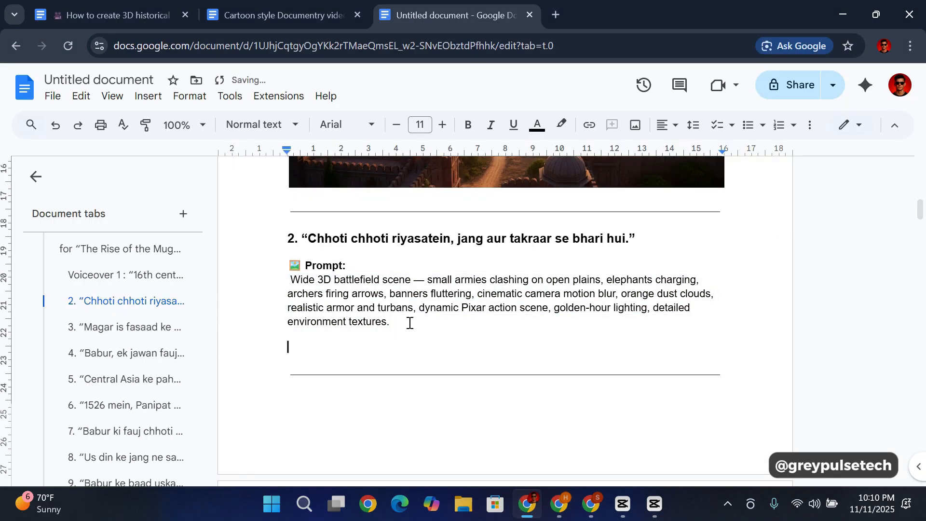
pyautogui.click(636, 128)
pyautogui.click(660, 151)
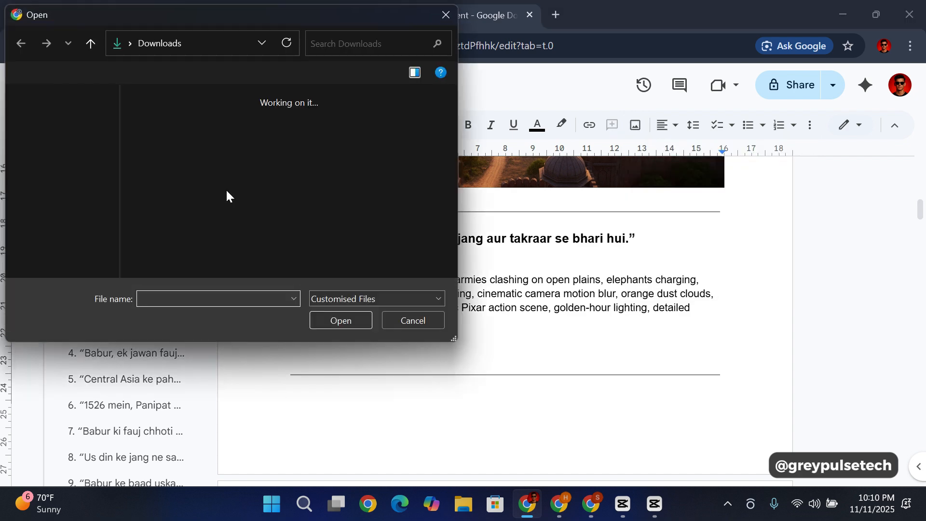
pyautogui.click(51, 170)
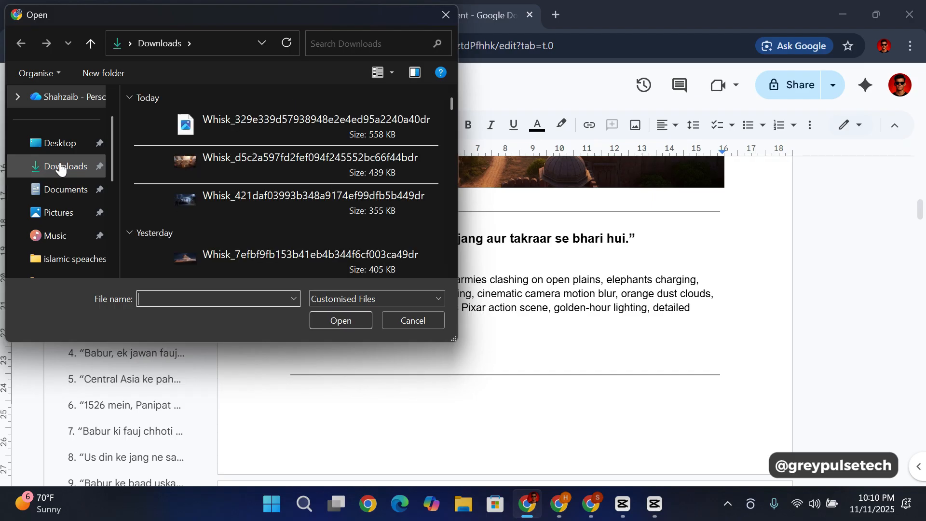
pyautogui.click(234, 116)
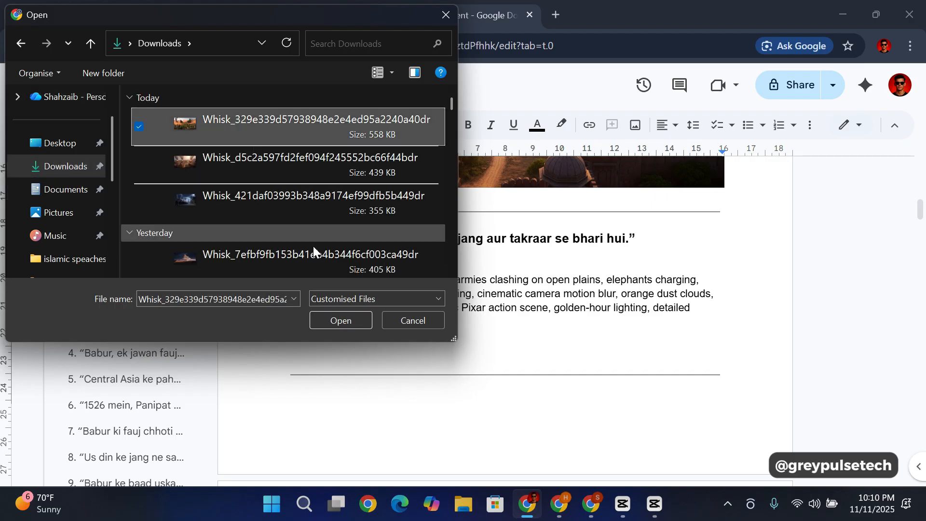
pyautogui.click(337, 322)
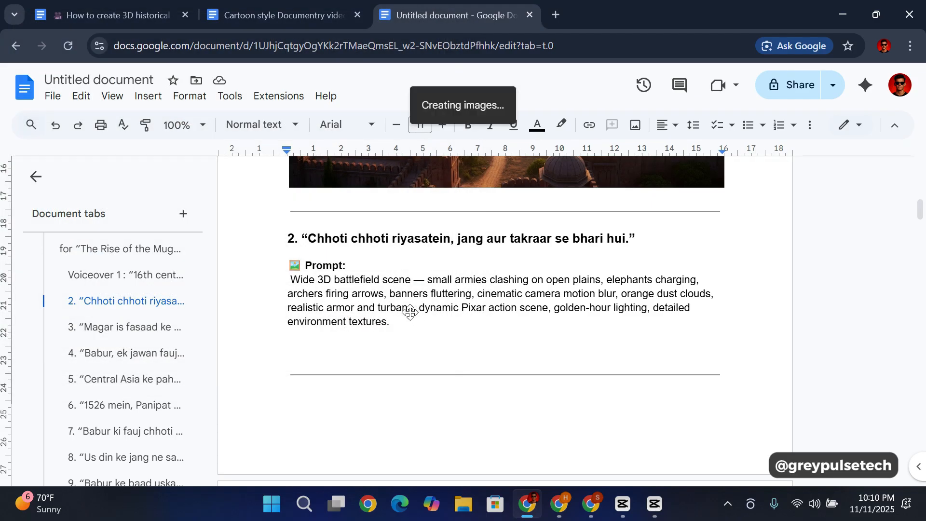
pyautogui.scroll(3, 443, 316)
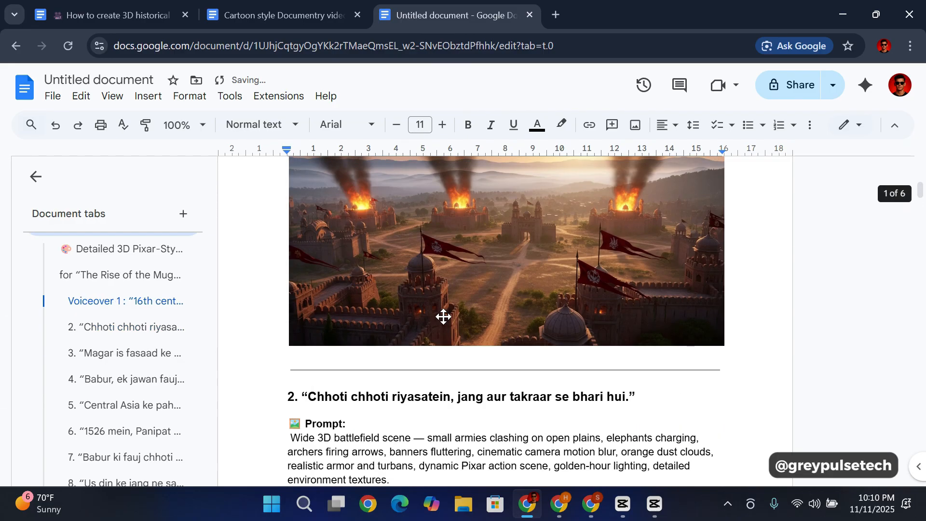
pyautogui.scroll(-6, 442, 316)
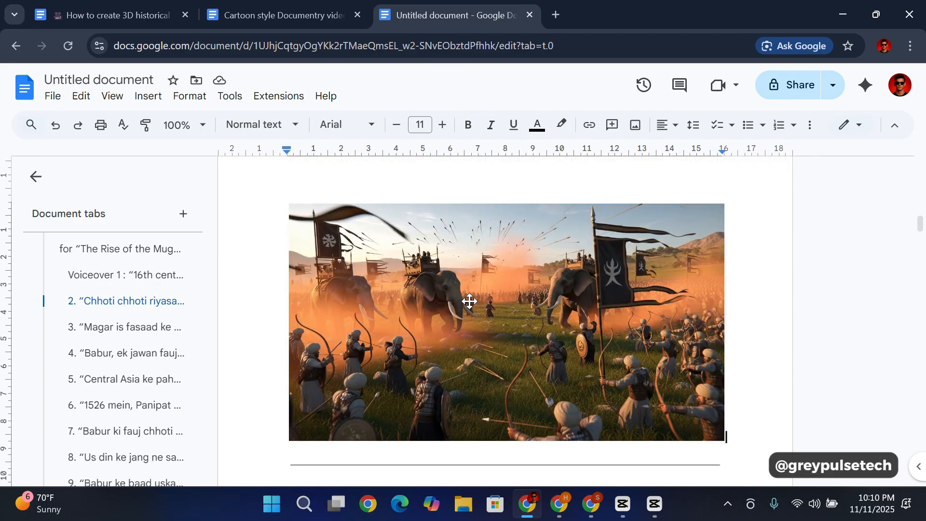
pyautogui.scroll(-3, 469, 301)
pyautogui.scroll(10, 469, 302)
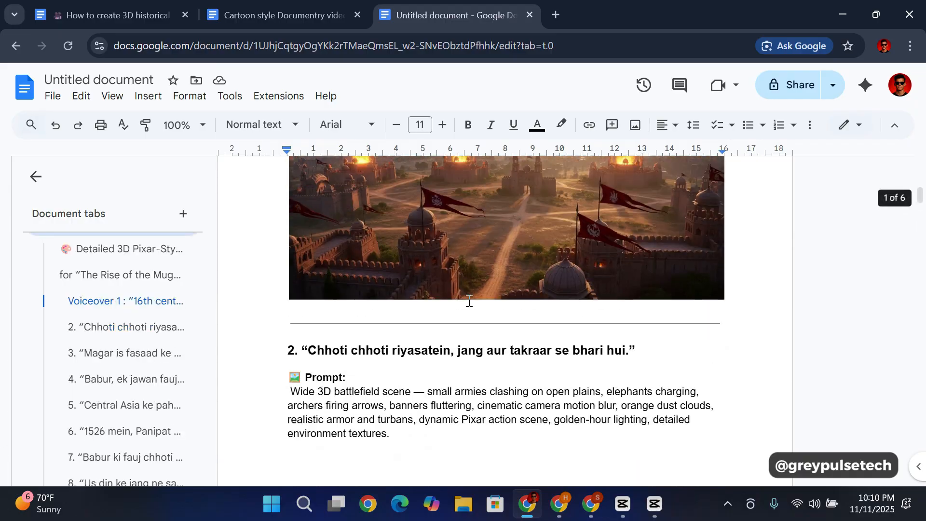
pyautogui.scroll(8, 469, 302)
pyautogui.scroll(-9, 469, 301)
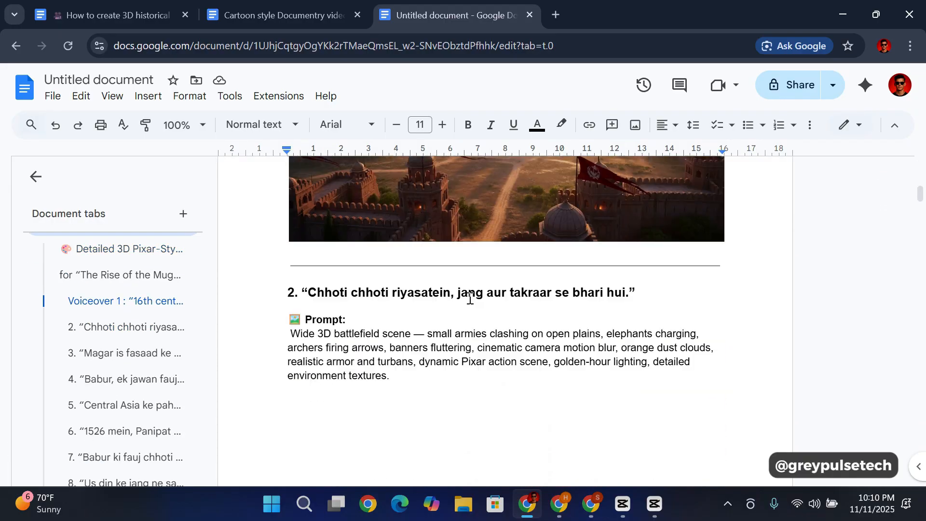
# Step: Review the document's first two voiceover headings with their prompts and inserted images, and look over the third and fourth prompts
pyautogui.scroll(-8, 470, 299)
pyautogui.scroll(2, 467, 295)
pyautogui.scroll(-3, 467, 296)
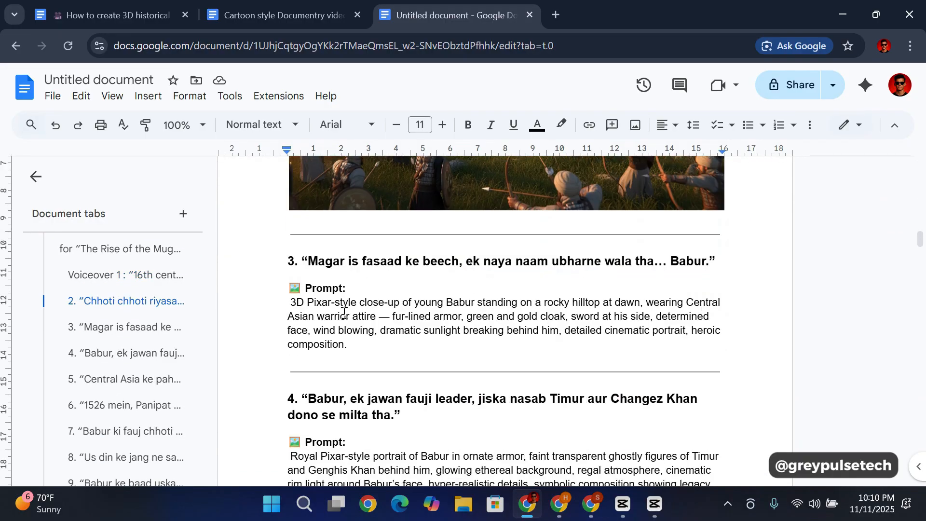
pyautogui.scroll(-1, 371, 331)
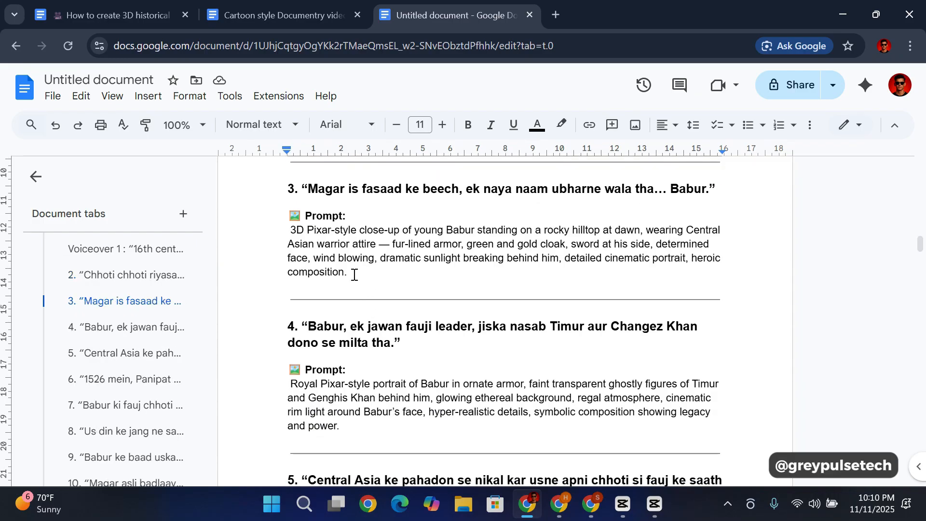
pyautogui.scroll(8, 433, 254)
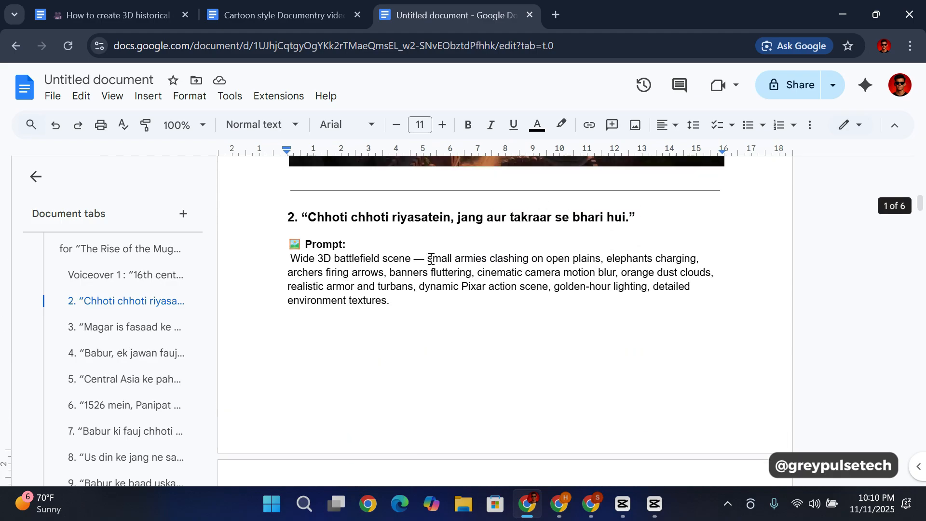
pyautogui.scroll(1, 498, 310)
pyautogui.scroll(-5, 498, 310)
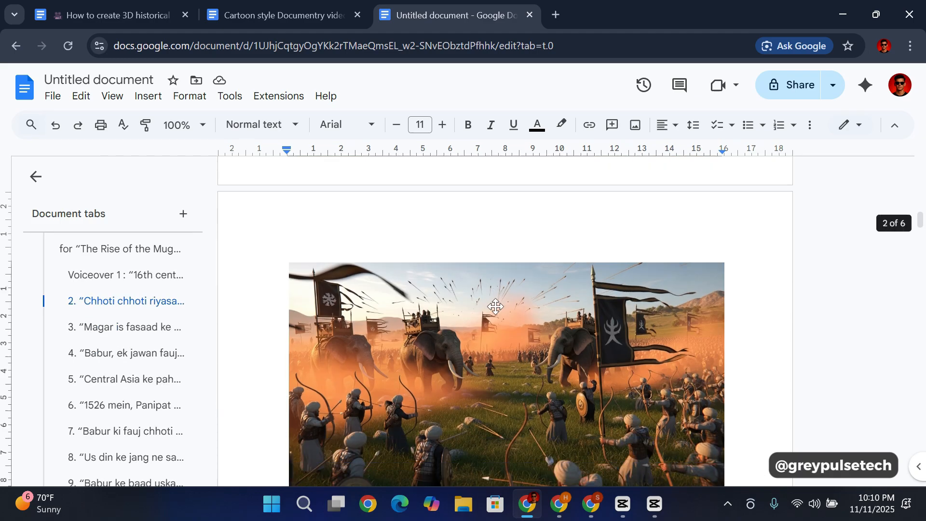
pyautogui.scroll(10, 502, 306)
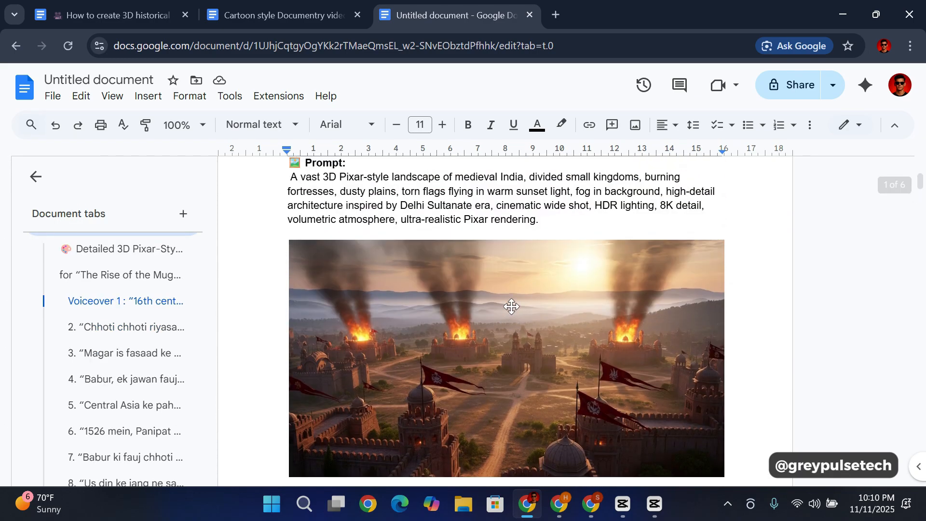
pyautogui.scroll(-3, 473, 358)
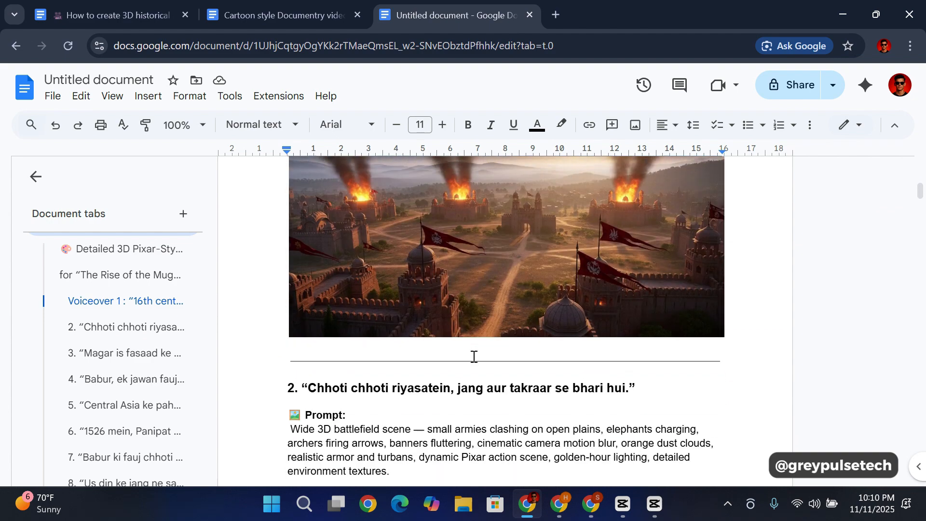
pyautogui.scroll(3, 472, 358)
pyautogui.scroll(3, 472, 357)
pyautogui.scroll(-3, 472, 355)
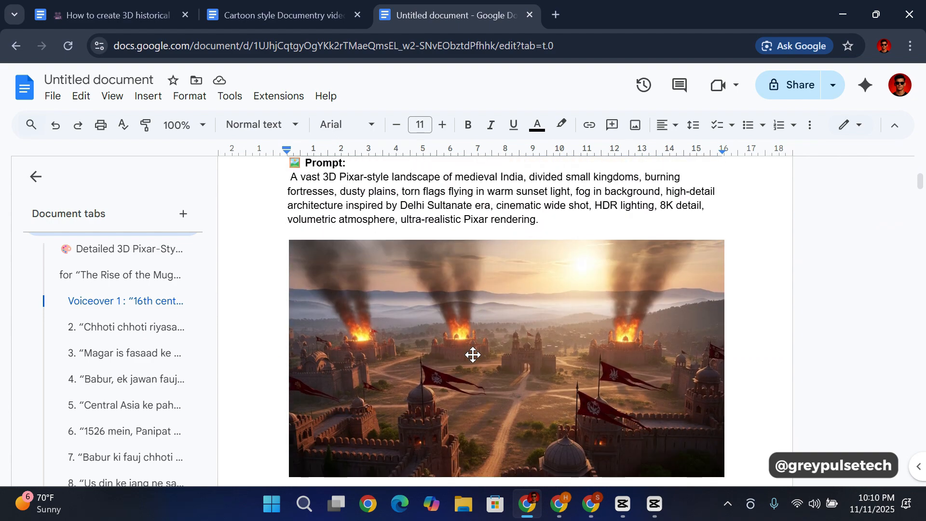
pyautogui.scroll(-3, 472, 355)
pyautogui.scroll(3, 471, 355)
pyautogui.scroll(-3, 472, 355)
pyautogui.scroll(3, 482, 334)
pyautogui.scroll(5, 482, 334)
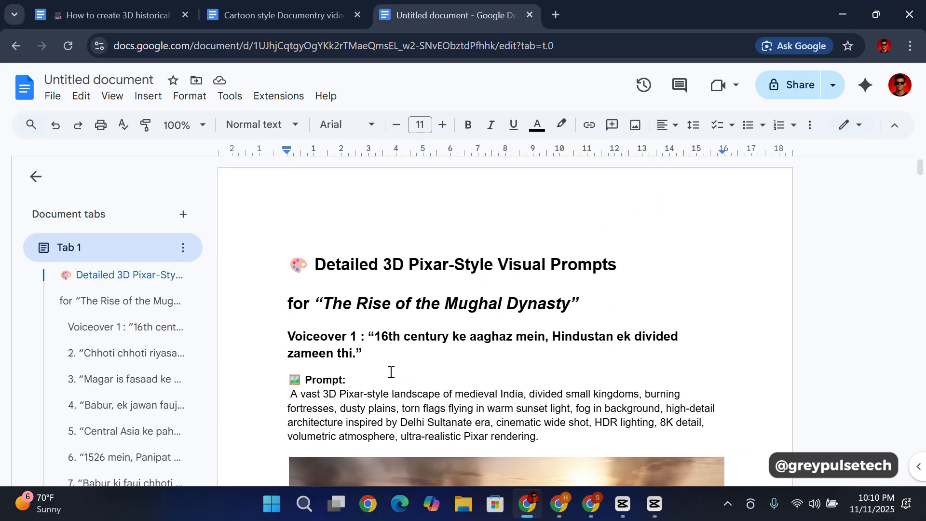
pyautogui.scroll(-2, 454, 346)
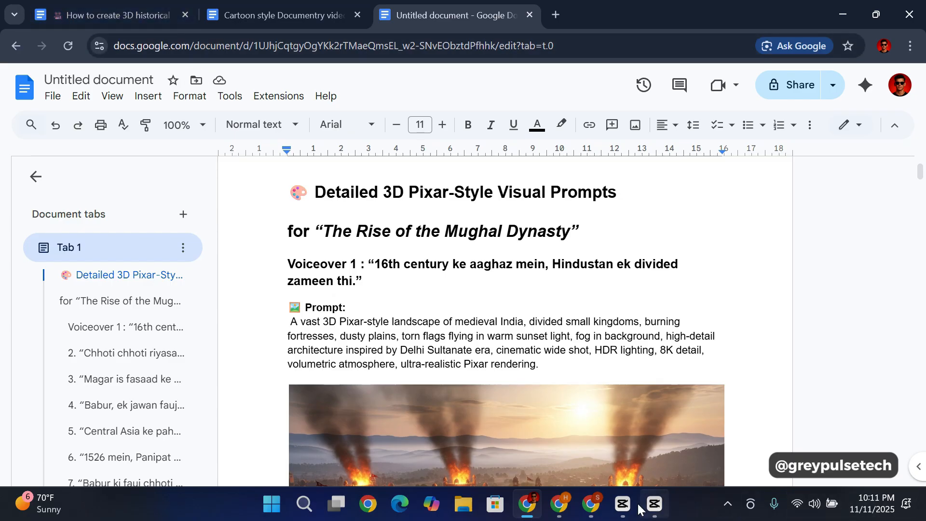
# Step: Switch to ChatGPT and open the "3d documentry video" project
pyautogui.click(595, 508)
pyautogui.scroll(15, 463, 252)
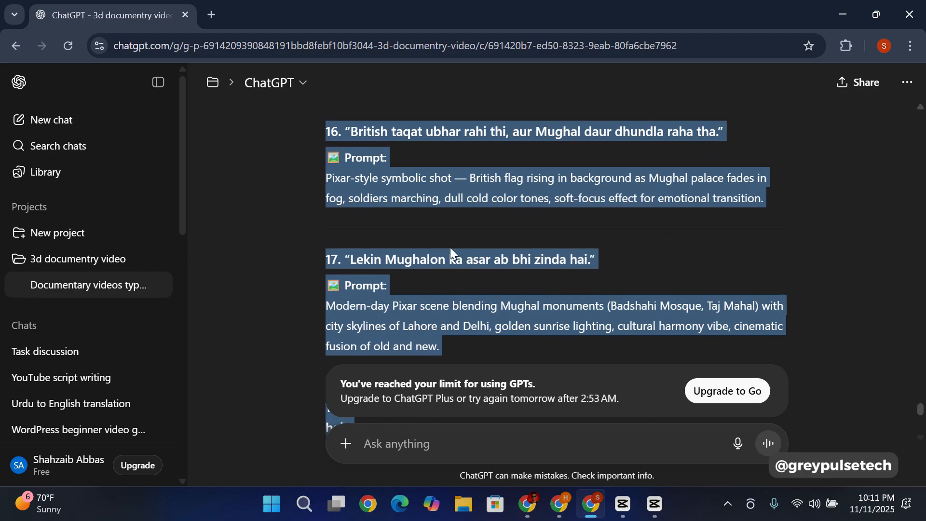
pyautogui.click(152, 199)
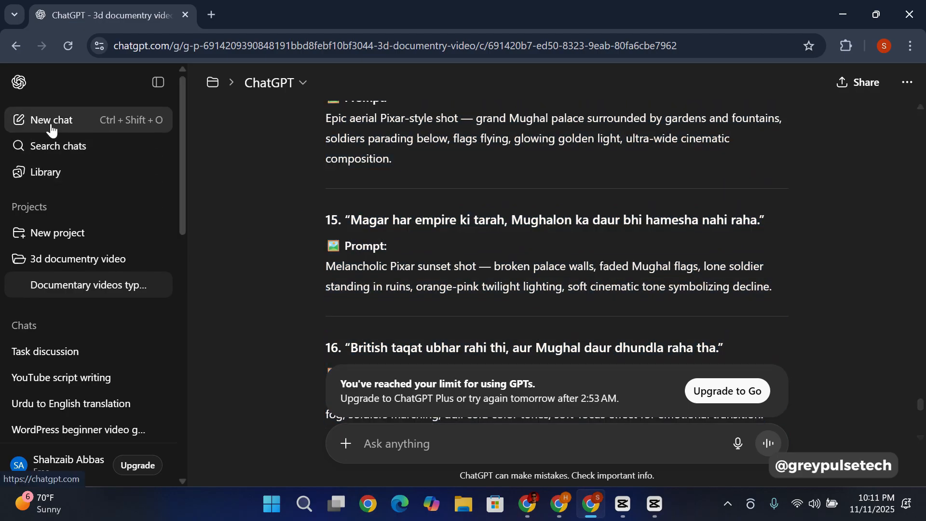
pyautogui.click(88, 268)
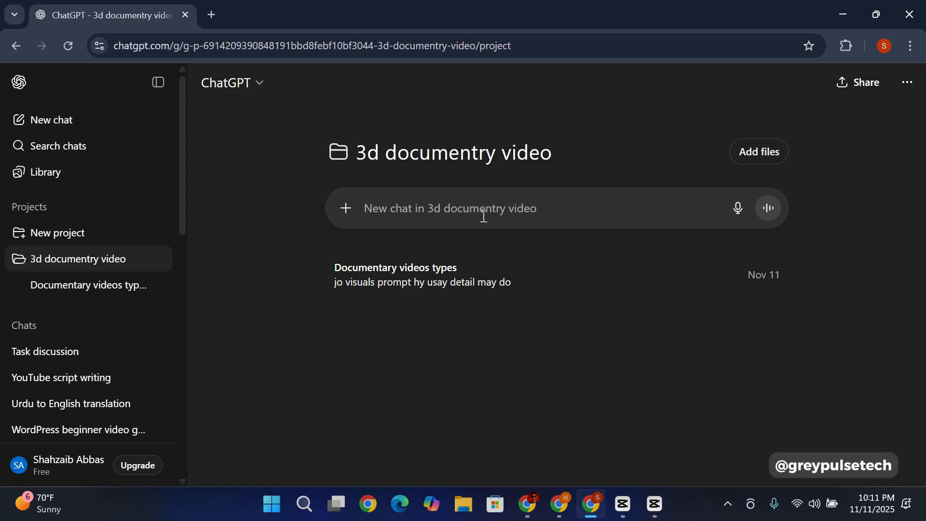
# Step: Send a Roman Urdu message in a new project chat asking ChatGPT to analyse a supplied JSON prompt and write further sentences or prompts in its format
pyautogui.click(439, 208)
pyautogui.write('May')
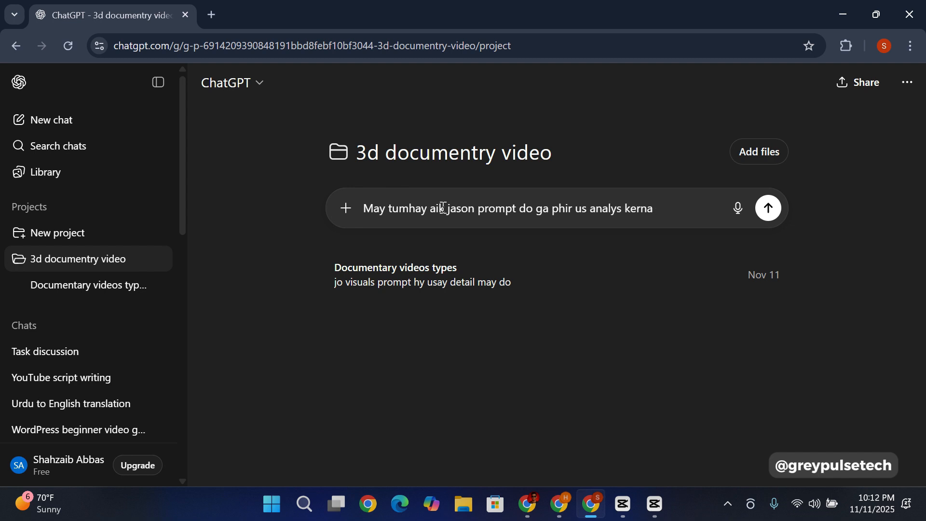
pyautogui.write('jab usay analys ker lo may tumhay aik or')
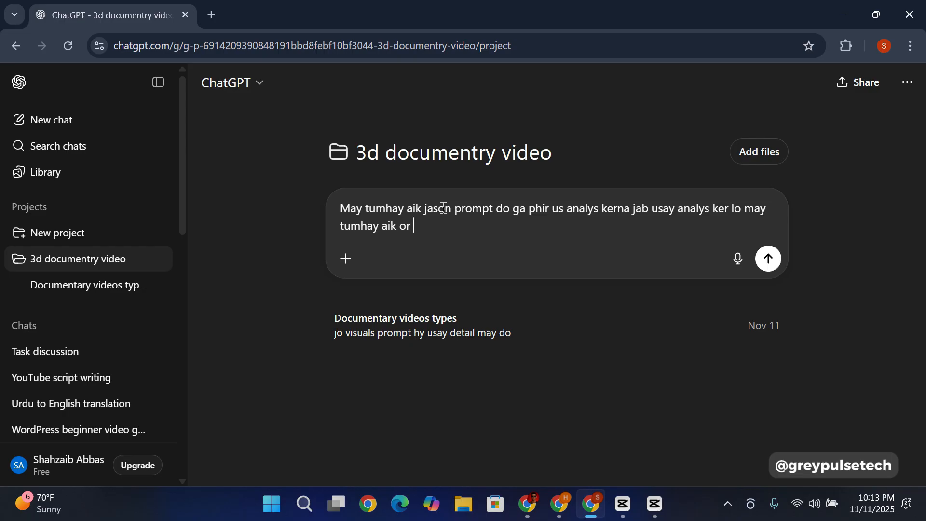
pyautogui.write(' sentence or prompt do ga usay')
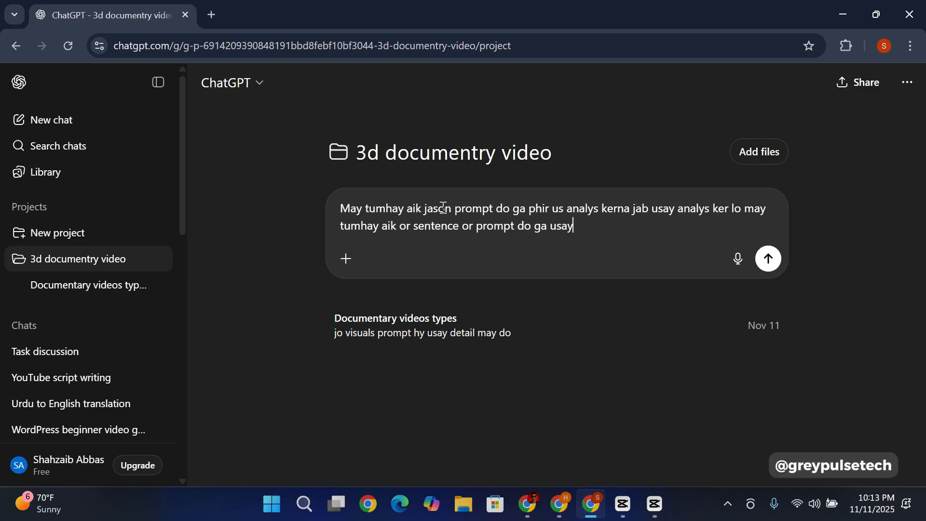
pyautogui.write(' jason format jani isi format may likh')
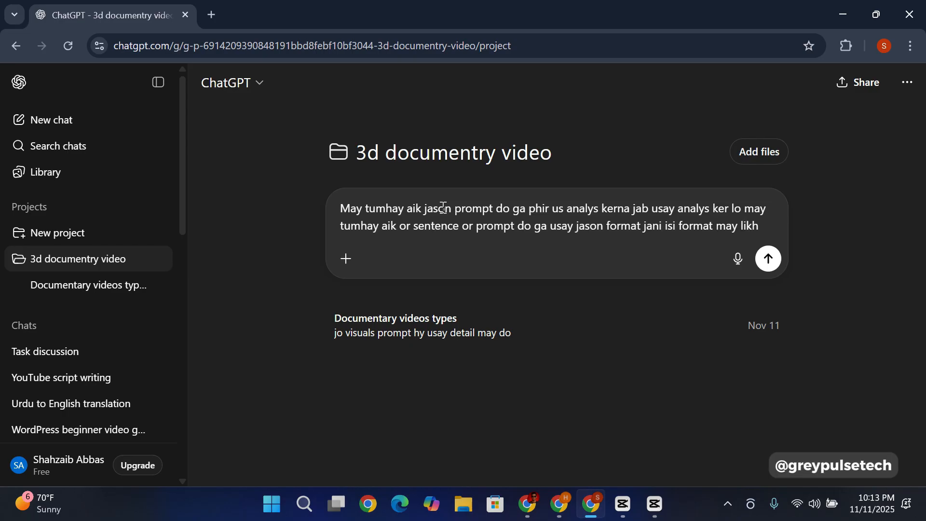
pyautogui.write(' dena')
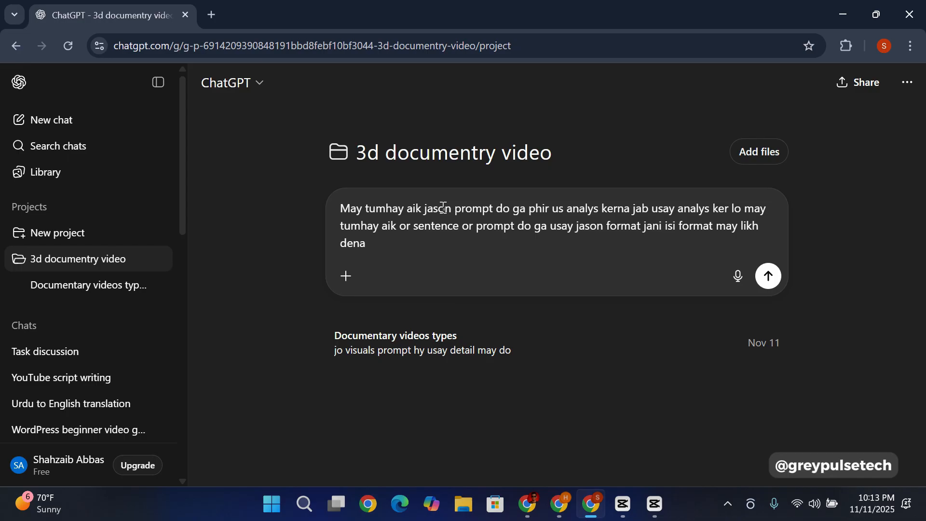
pyautogui.click(769, 276)
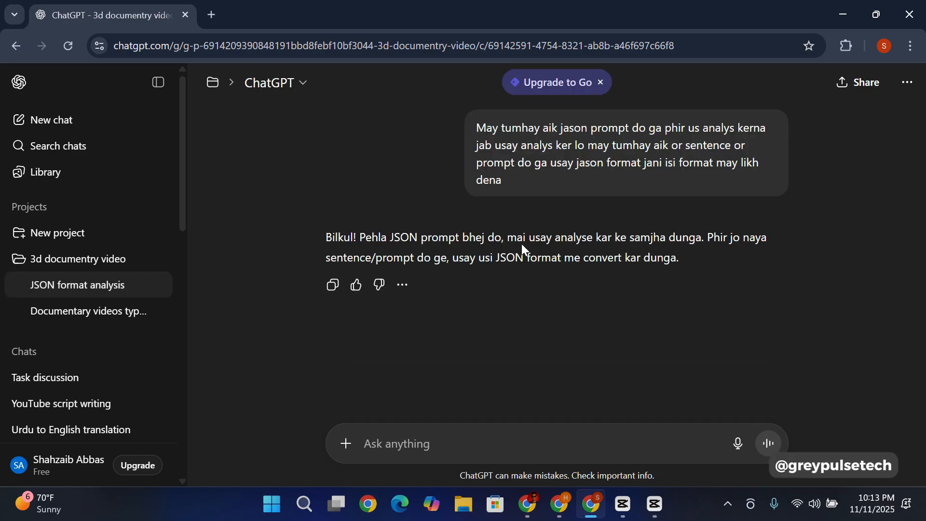
# Step: Switch to the Google Docs guide and select the whole JSON prompt example, from the "Ottoman Palace Interior - Night" scene to its closing brace
pyautogui.click(529, 515)
pyautogui.scroll(2, 379, 263)
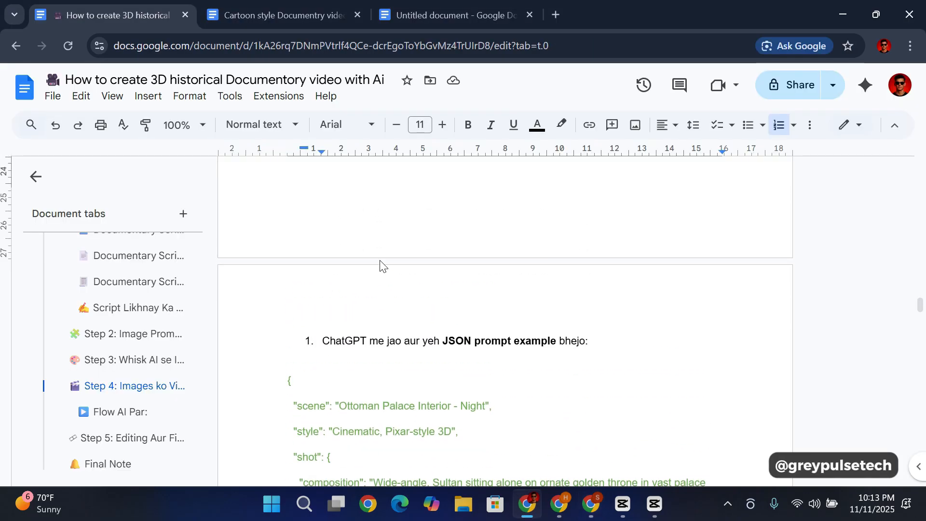
pyautogui.scroll(-2, 379, 260)
pyautogui.scroll(-2, 380, 260)
pyautogui.scroll(2, 381, 262)
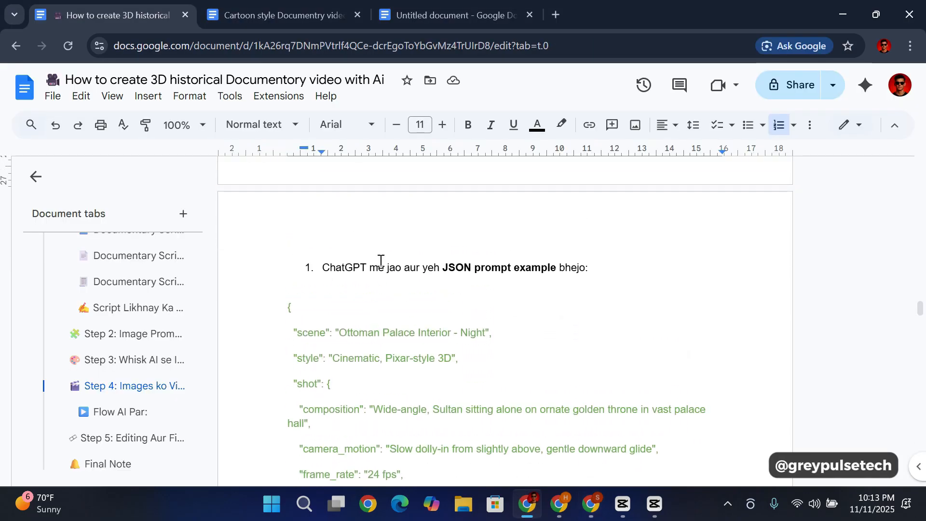
pyautogui.scroll(-2, 338, 253)
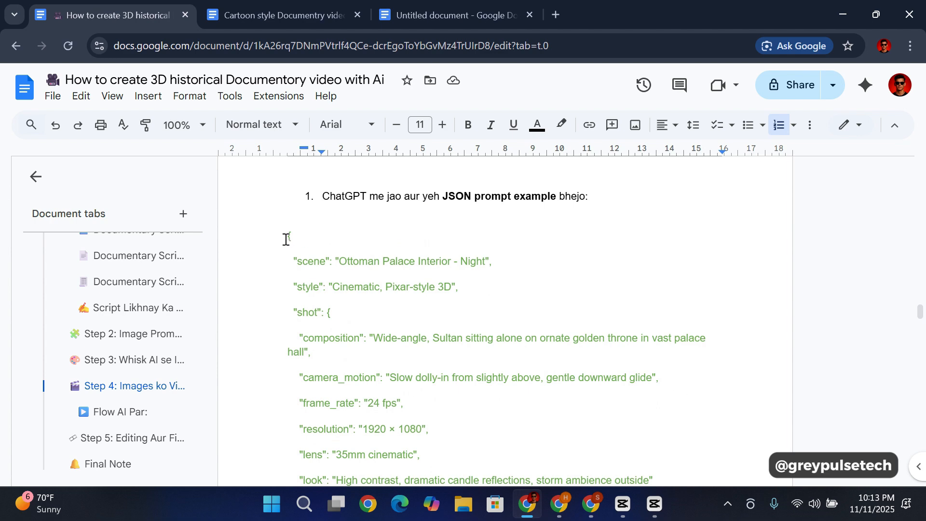
pyautogui.moveTo(285, 234); pyautogui.dragTo(496, 402)
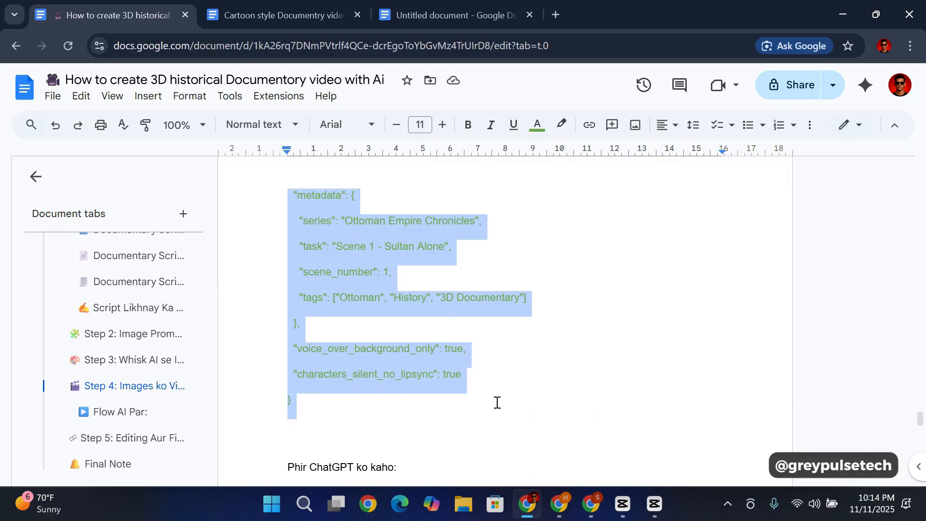
# Step: Copy the JSON prompt example into the ChatGPT chat and send it
pyautogui.click(590, 504)
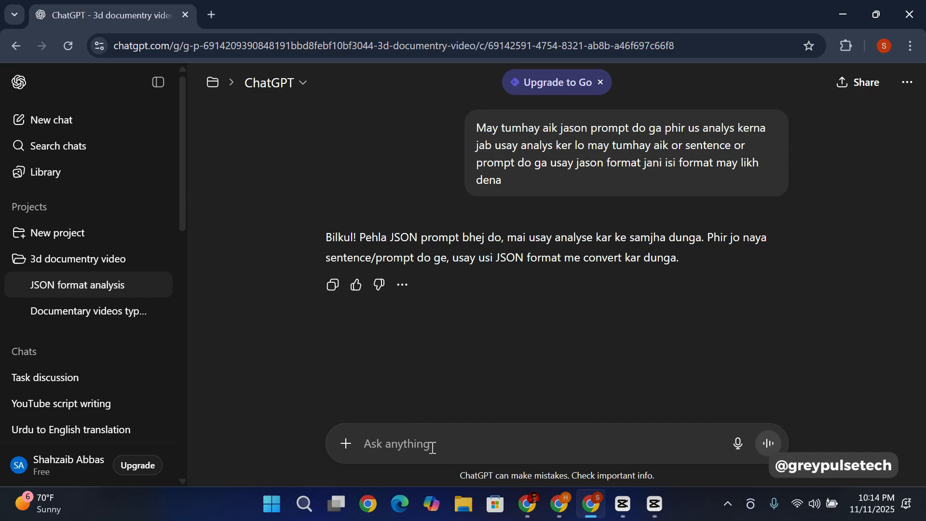
pyautogui.hotkey('ctrl', 'v')
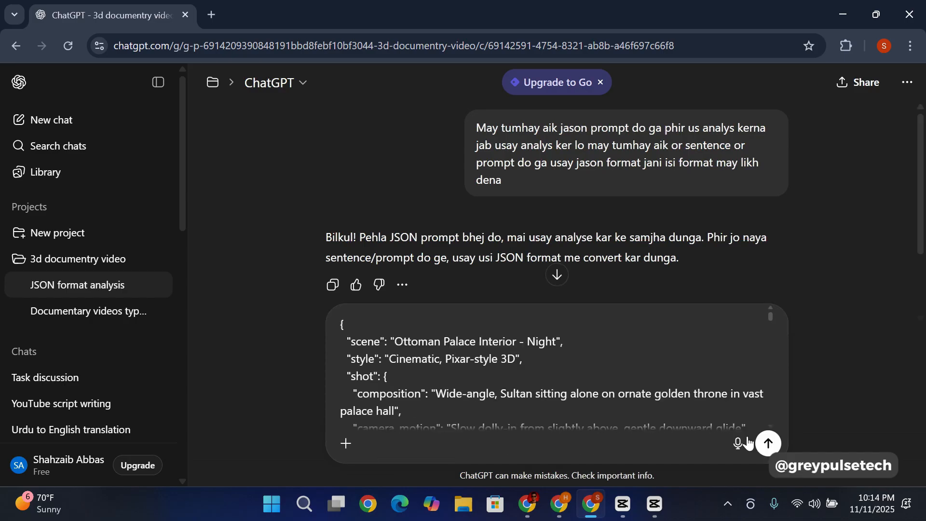
pyautogui.click(767, 443)
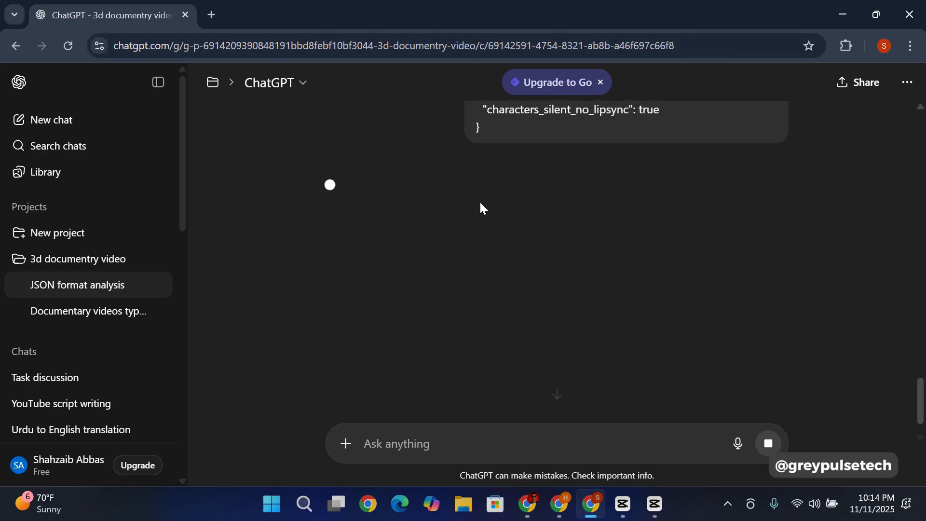
# Step: Look over the sent JSON prompt and read ChatGPT's analysis of its scene, voice-over, audio, visual rules, transitions and export settings
pyautogui.scroll(10, 465, 195)
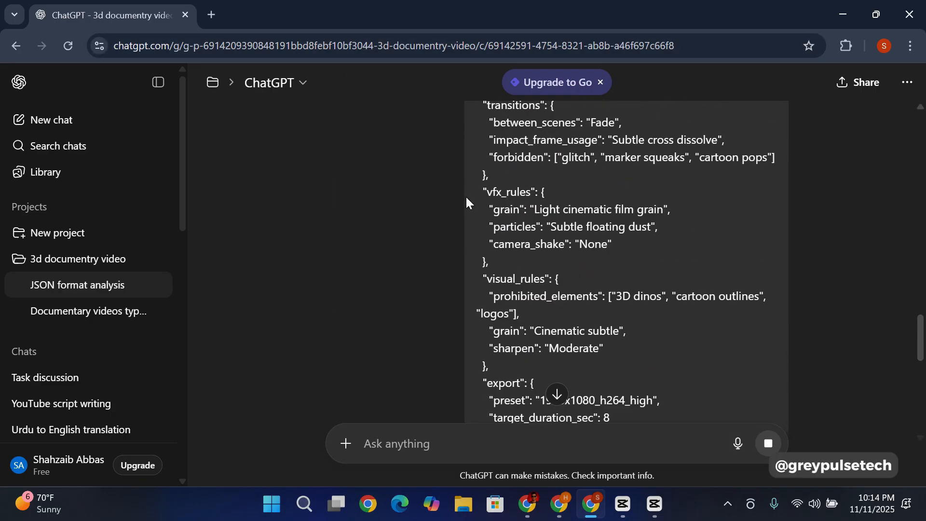
pyautogui.scroll(10, 467, 202)
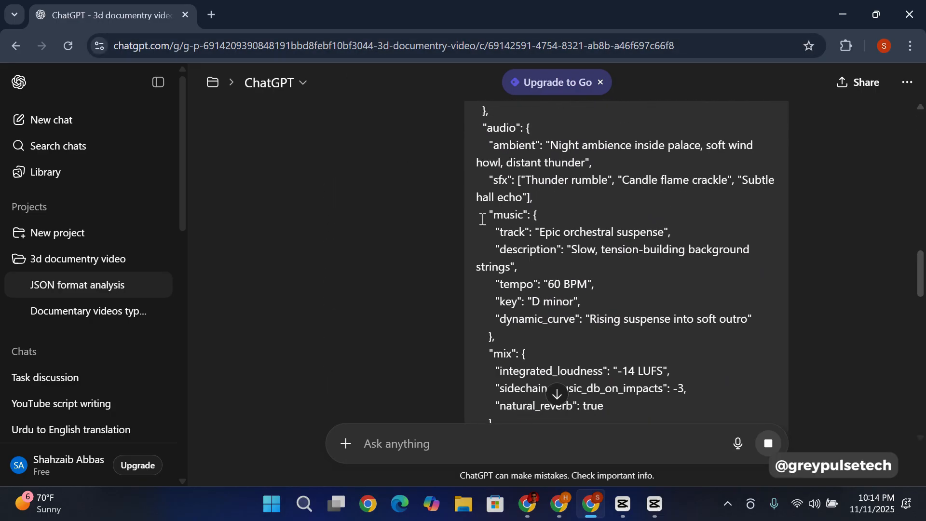
pyautogui.scroll(-15, 482, 220)
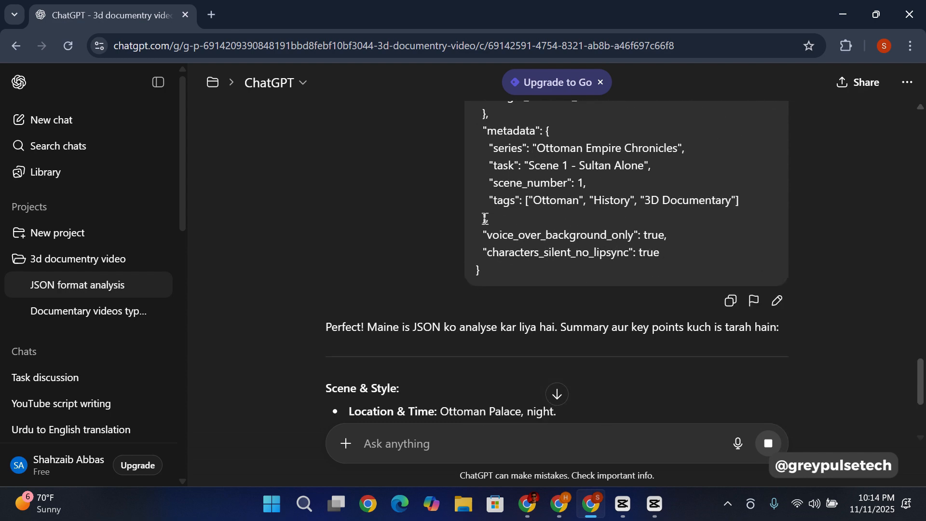
pyautogui.scroll(-4, 448, 234)
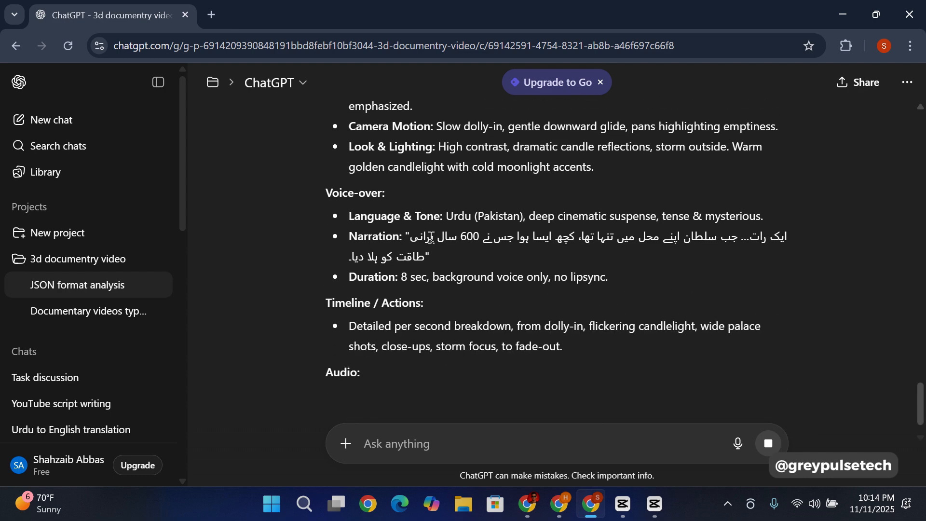
pyautogui.scroll(-2, 427, 275)
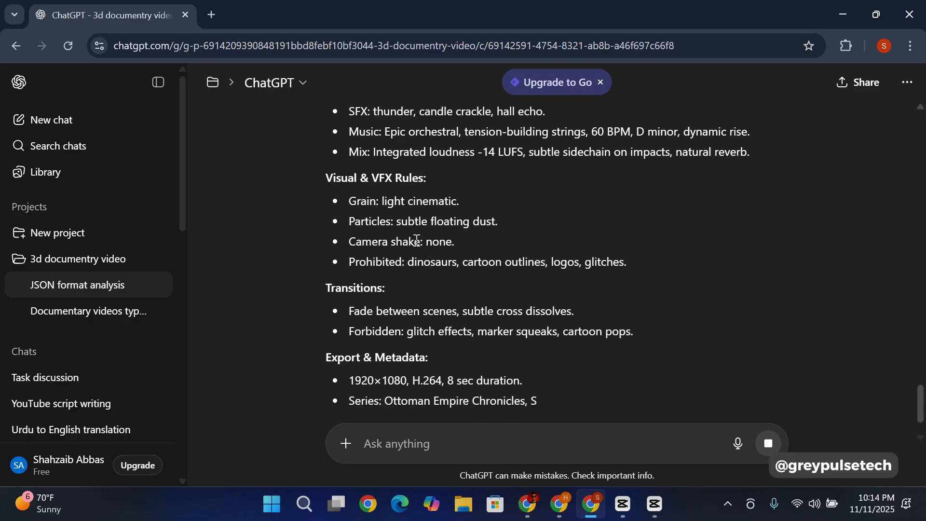
pyautogui.scroll(-4, 406, 251)
pyautogui.scroll(3, 459, 288)
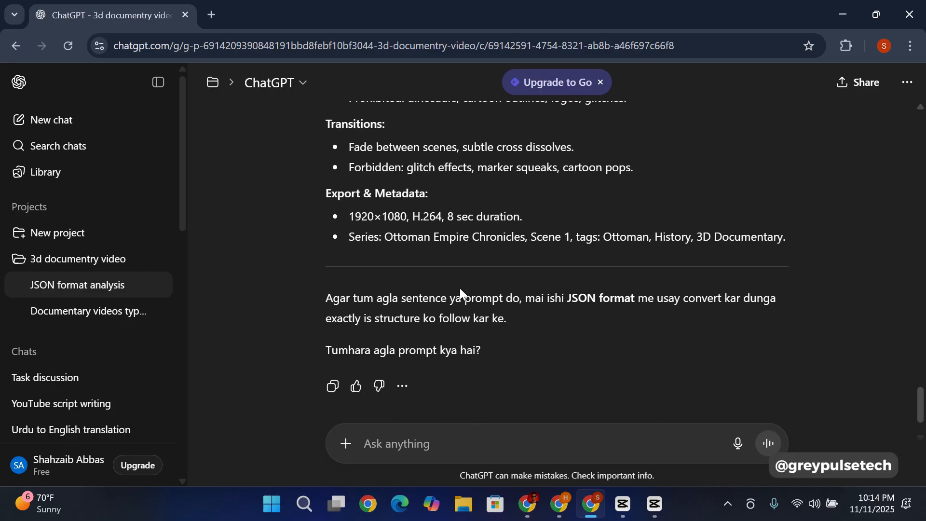
pyautogui.scroll(-2, 458, 285)
pyautogui.scroll(2, 460, 286)
pyautogui.scroll(3, 459, 287)
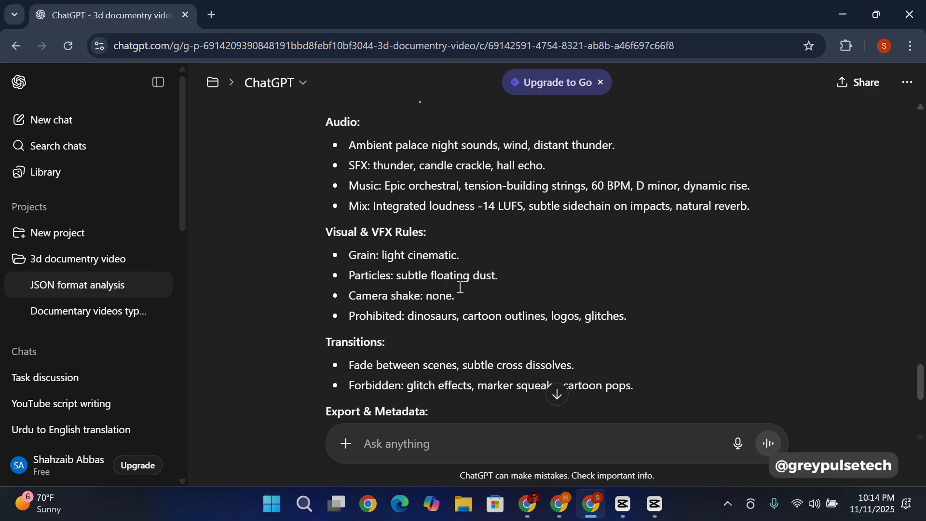
# Step: Switch to the untitled Google Docs document and select the Voiceover 1 heading with its full medieval India landscape prompt
pyautogui.click(532, 514)
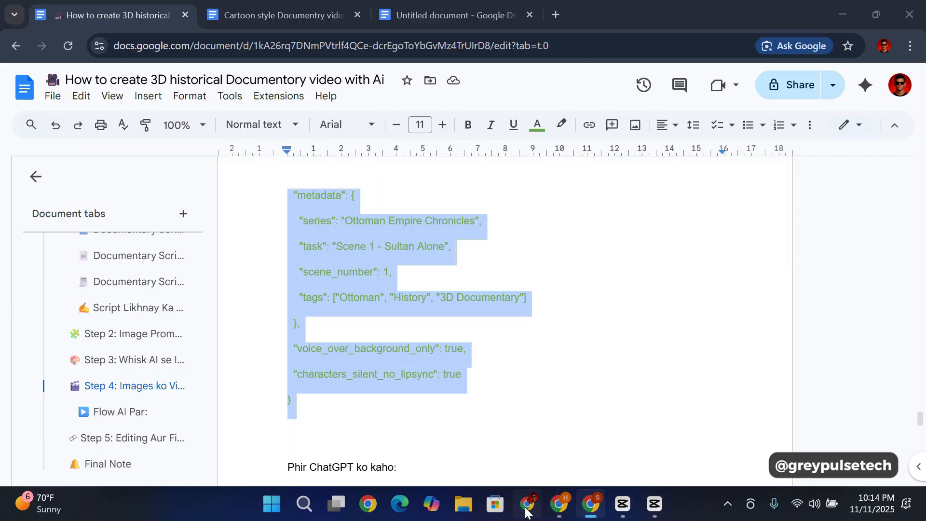
pyautogui.click(460, 11)
pyautogui.scroll(-4, 415, 241)
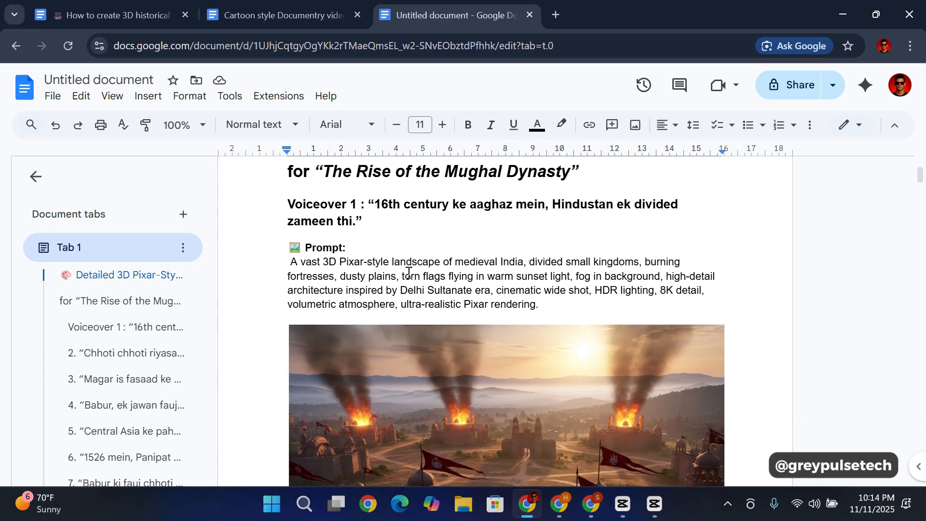
pyautogui.scroll(6, 406, 261)
pyautogui.scroll(-1, 346, 243)
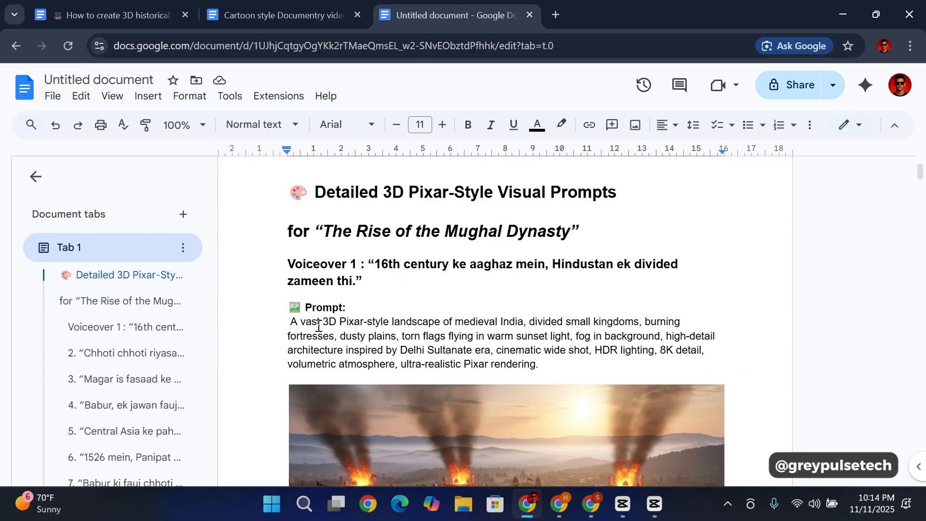
pyautogui.moveTo(288, 261); pyautogui.dragTo(531, 365)
pyautogui.hotkey('ctrl', 'c')
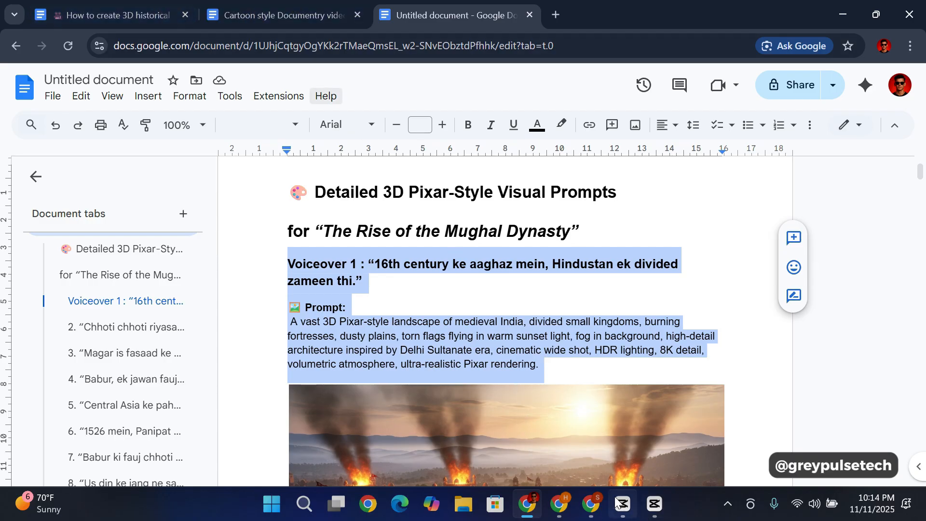
# Step: Copy the selected Voiceover 1 text and prompt into the ChatGPT JSON format chat and send it
pyautogui.click(589, 512)
pyautogui.scroll(-5, 444, 338)
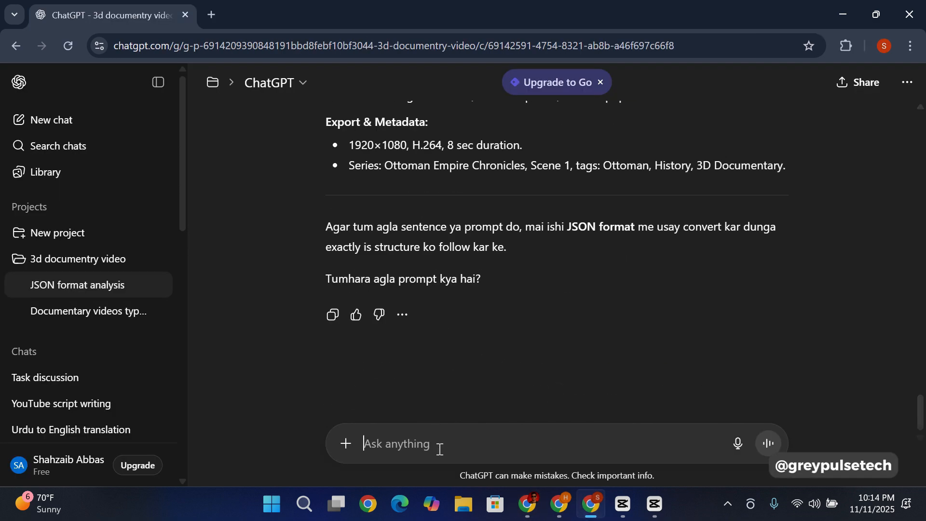
pyautogui.hotkey('ctrl', 'v')
pyautogui.press('Return')
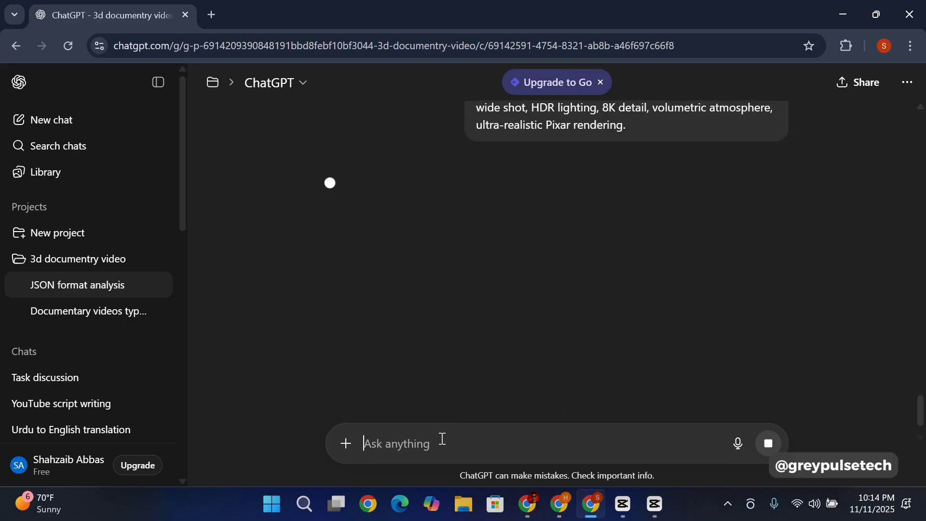
# Step: Read ChatGPT's JSON conversion of Voiceover 1, from the scene and shot fields through voice-over, timeline, lighting, transitions and export
pyautogui.scroll(4, 456, 187)
pyautogui.scroll(-2, 510, 202)
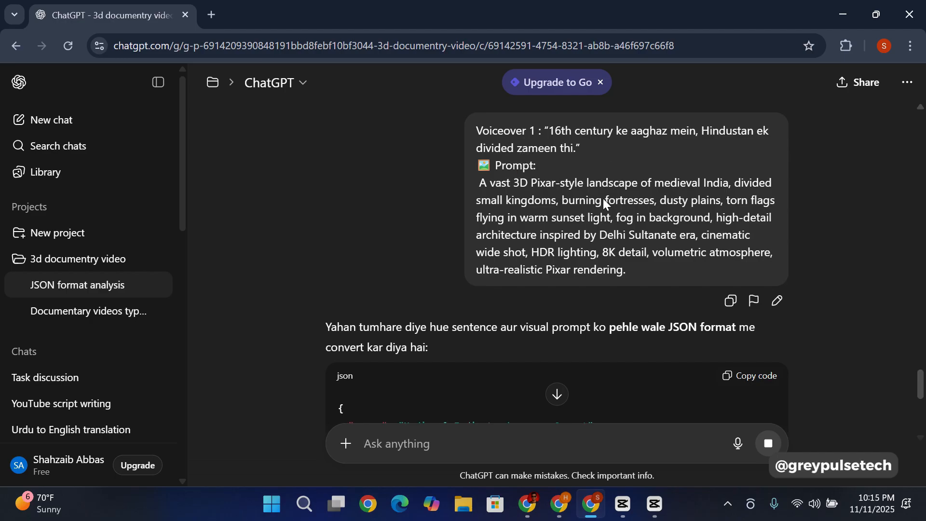
pyautogui.scroll(-13, 497, 241)
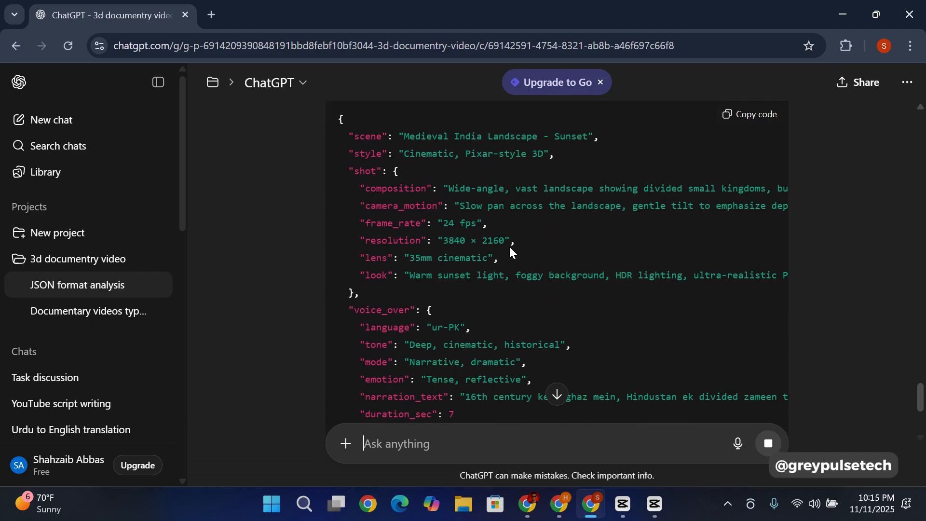
pyautogui.scroll(4, 513, 256)
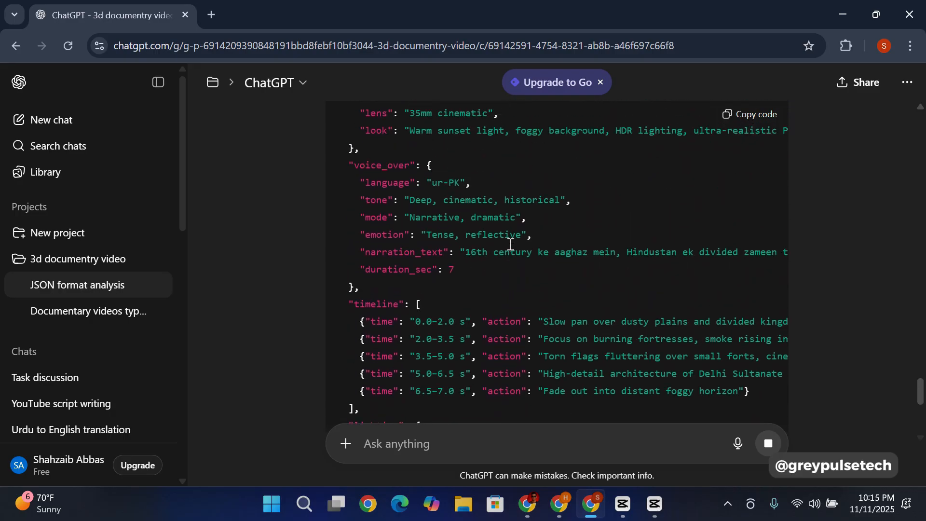
pyautogui.scroll(2, 424, 280)
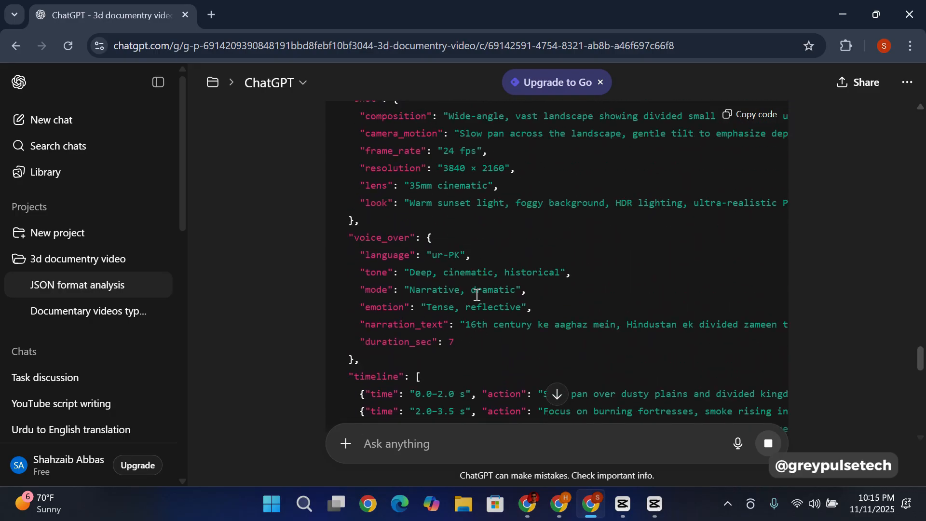
pyautogui.scroll(-2, 481, 293)
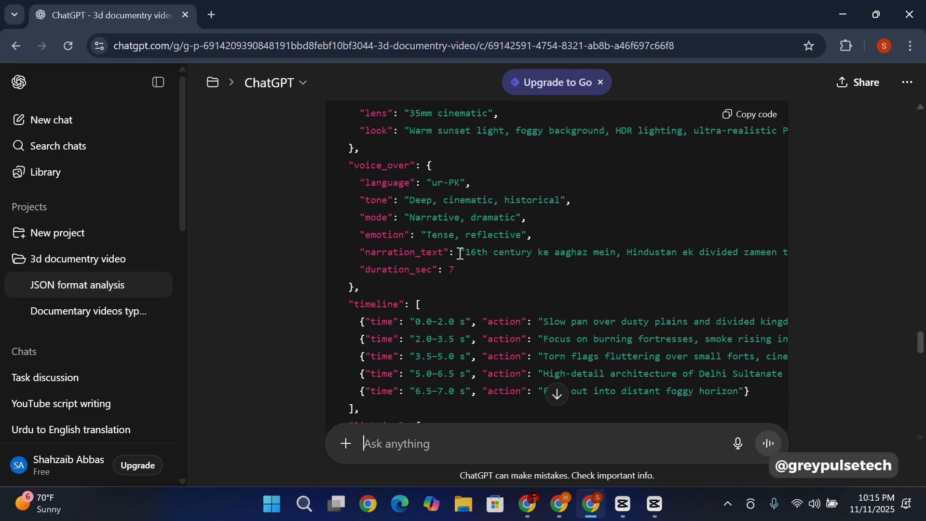
pyautogui.scroll(-13, 474, 235)
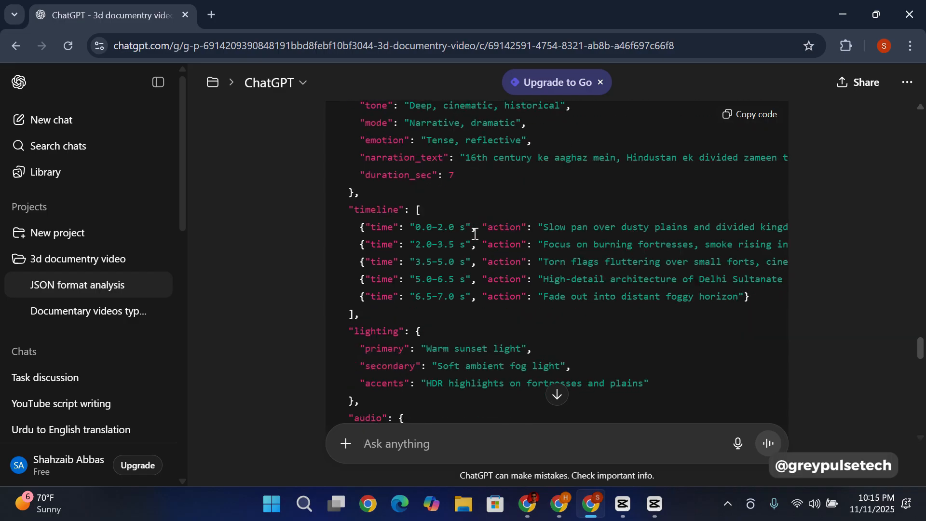
pyautogui.scroll(-6, 476, 231)
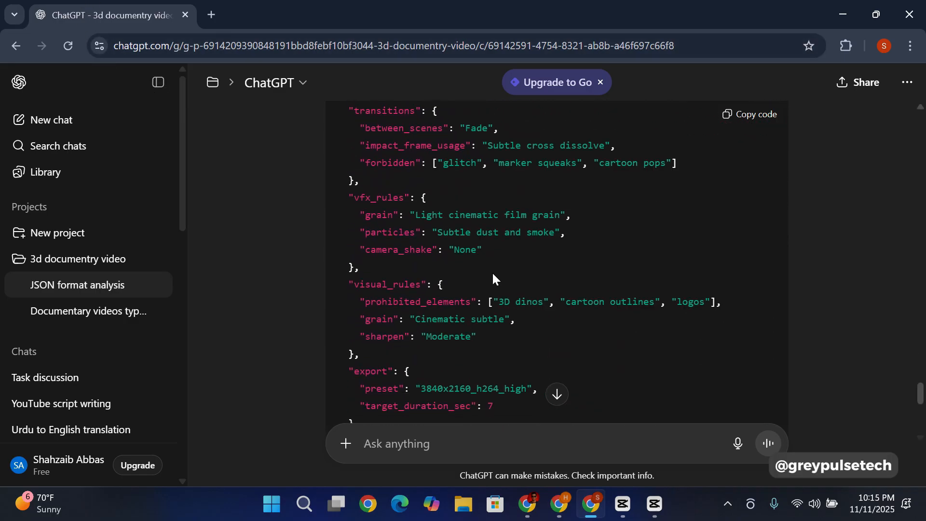
pyautogui.scroll(-5, 492, 273)
# Step: Go back over the generated JSON's audio mix and colour palette, and recheck its opening scene, style and shot fields
pyautogui.scroll(20, 497, 254)
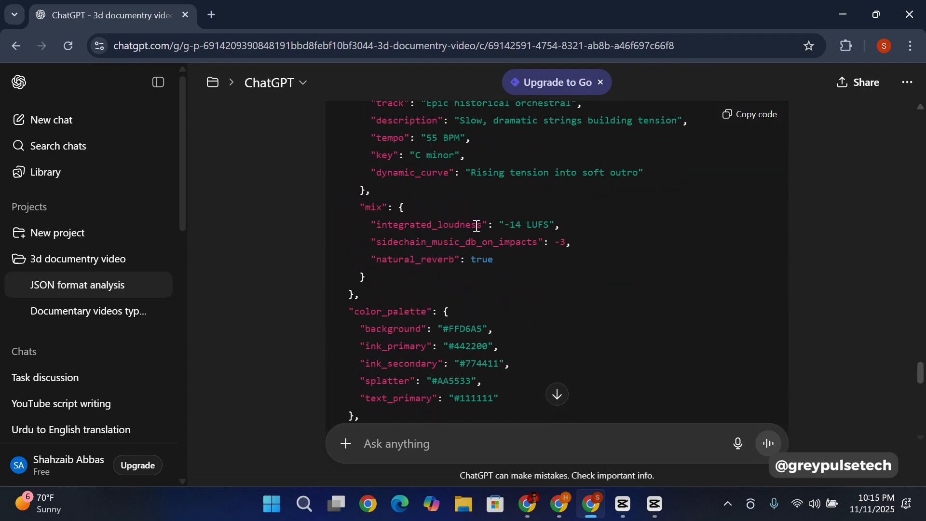
pyautogui.scroll(6, 589, 260)
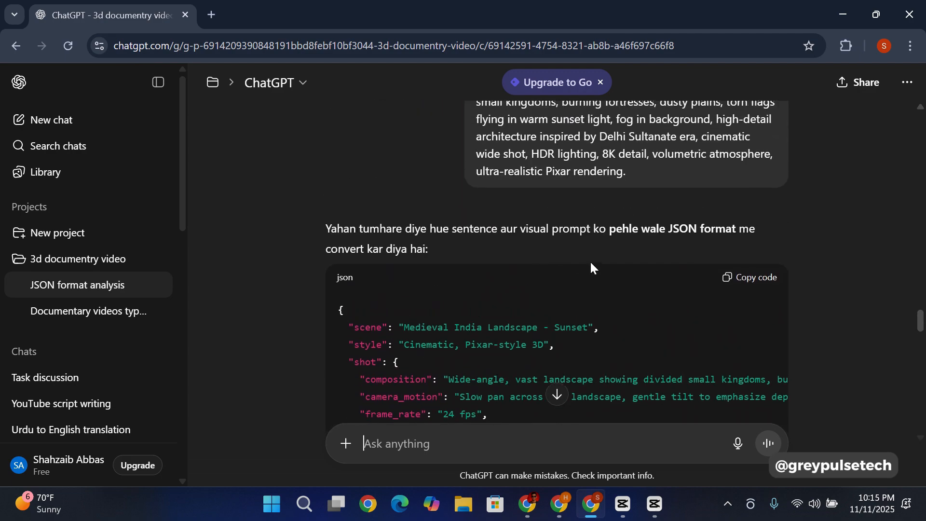
pyautogui.scroll(-2, 589, 261)
pyautogui.scroll(-15, 593, 245)
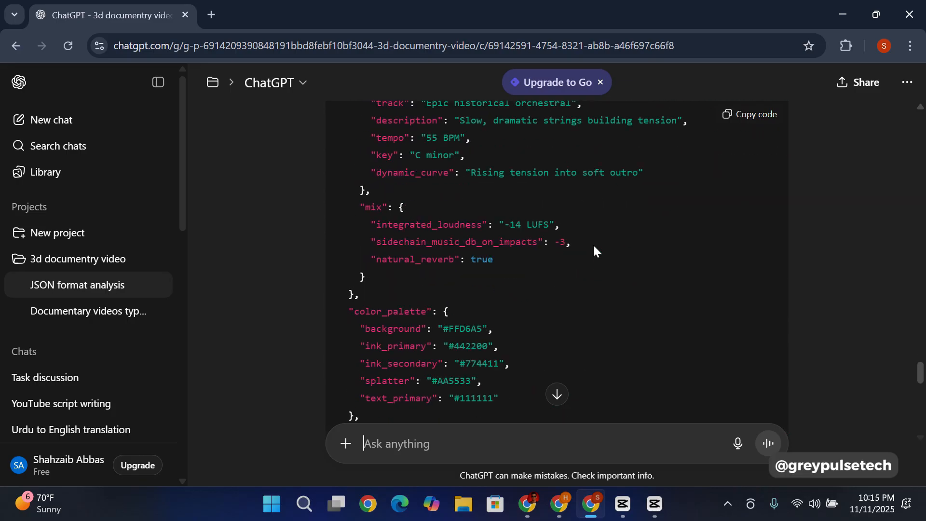
pyautogui.scroll(6, 592, 244)
pyautogui.scroll(10, 593, 247)
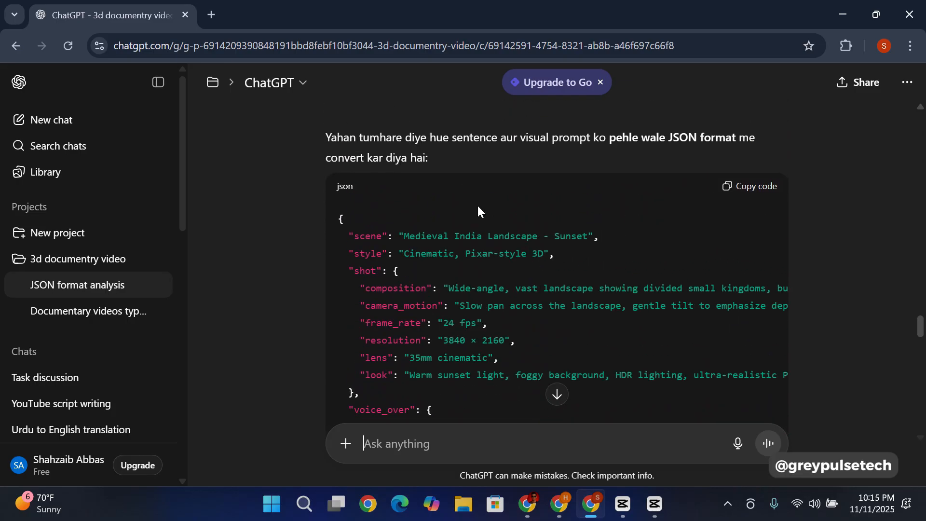
pyautogui.scroll(-4, 493, 255)
pyautogui.scroll(2, 495, 258)
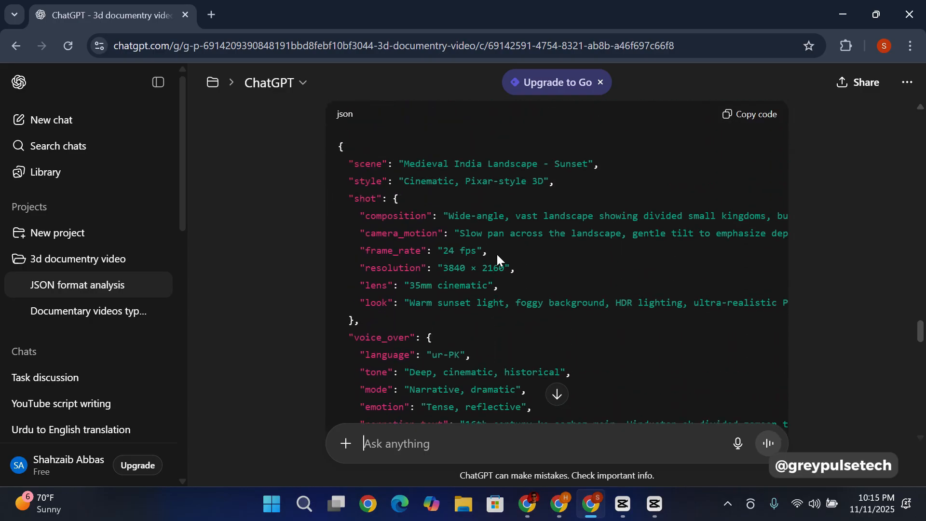
pyautogui.scroll(3, 499, 250)
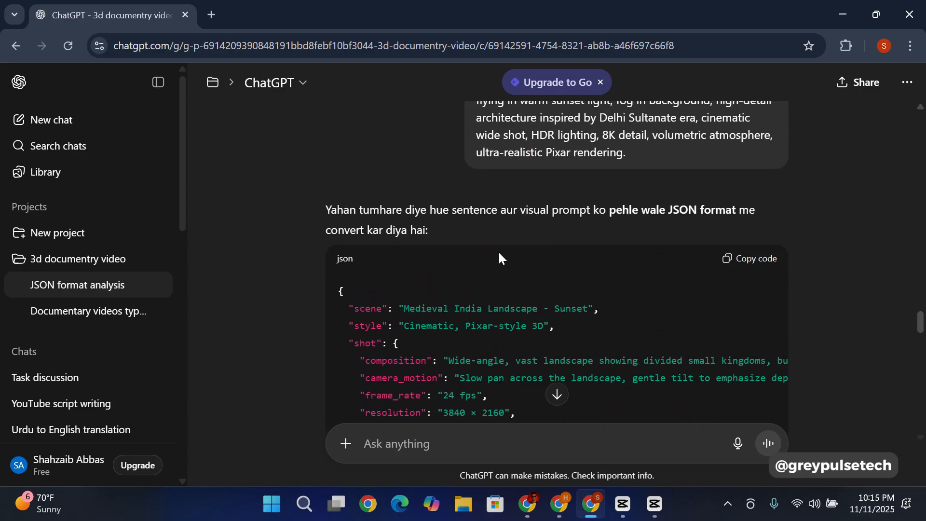
pyautogui.scroll(-3, 498, 251)
pyautogui.scroll(3, 499, 251)
pyautogui.scroll(-2, 646, 217)
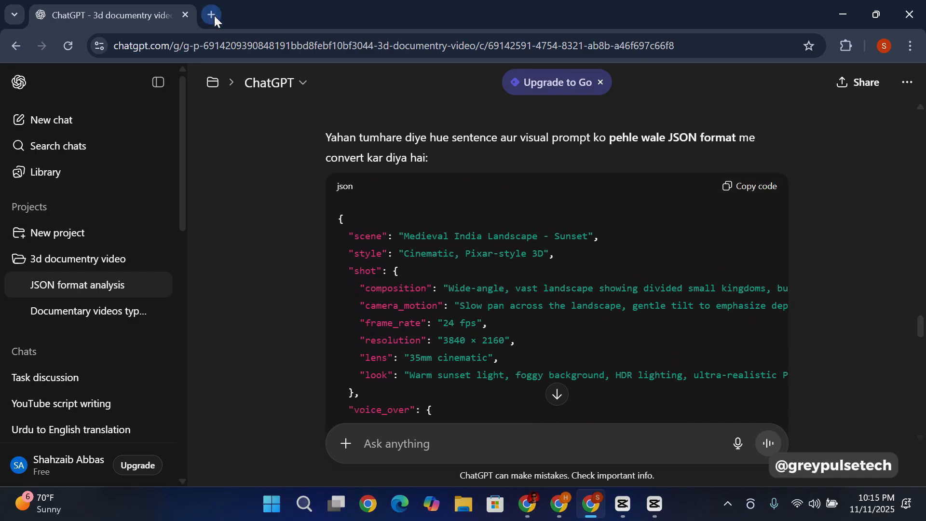
# Step: Switch to the Whisk browser window, search Google for "Flow" in a new tab and launch the Flow creation tool
pyautogui.click(564, 506)
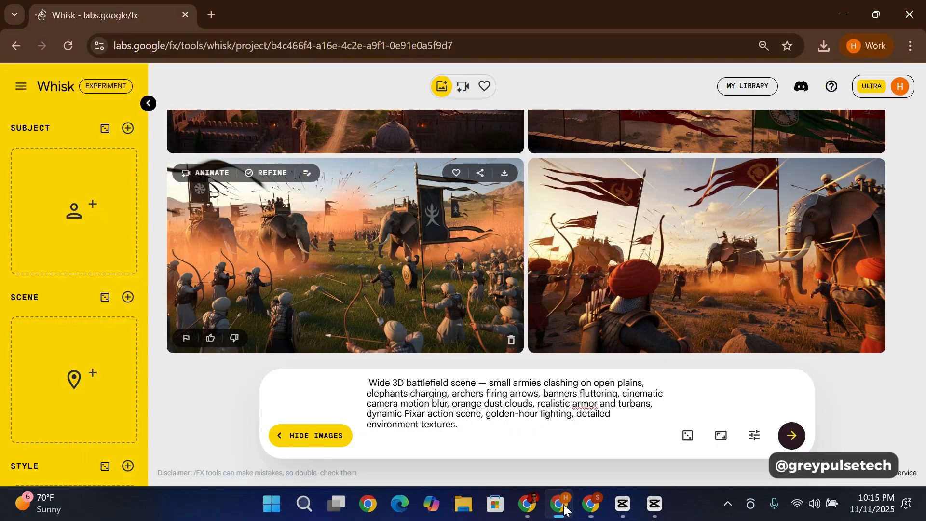
pyautogui.click(210, 14)
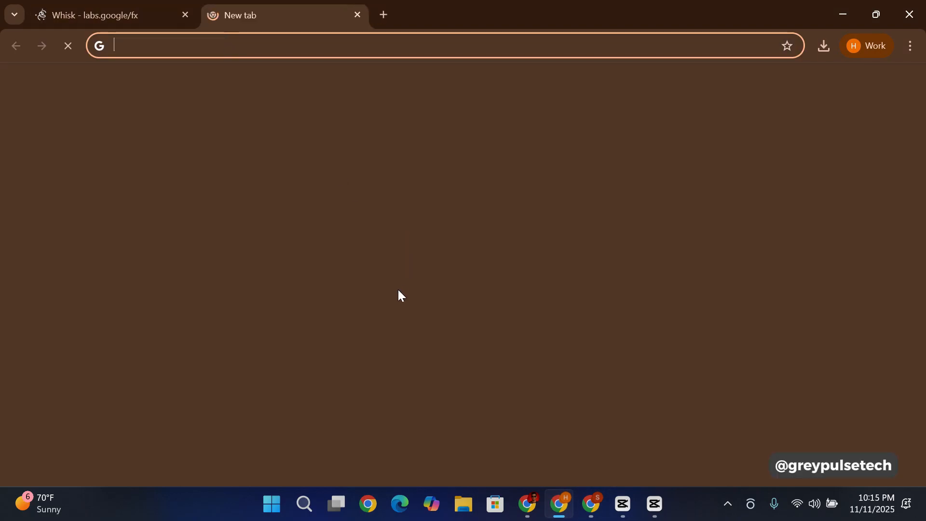
pyautogui.click(394, 268)
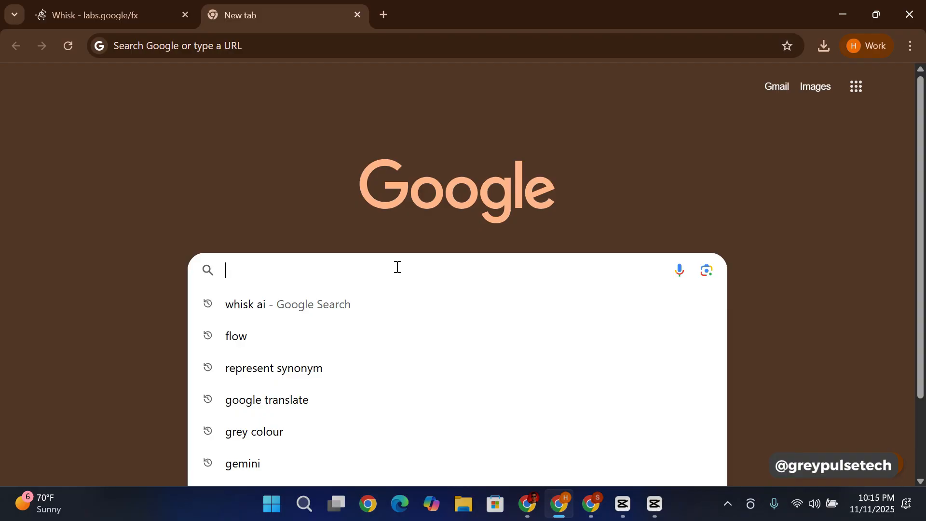
pyautogui.write('G')
pyautogui.press('BackSpace')
pyautogui.write('F')
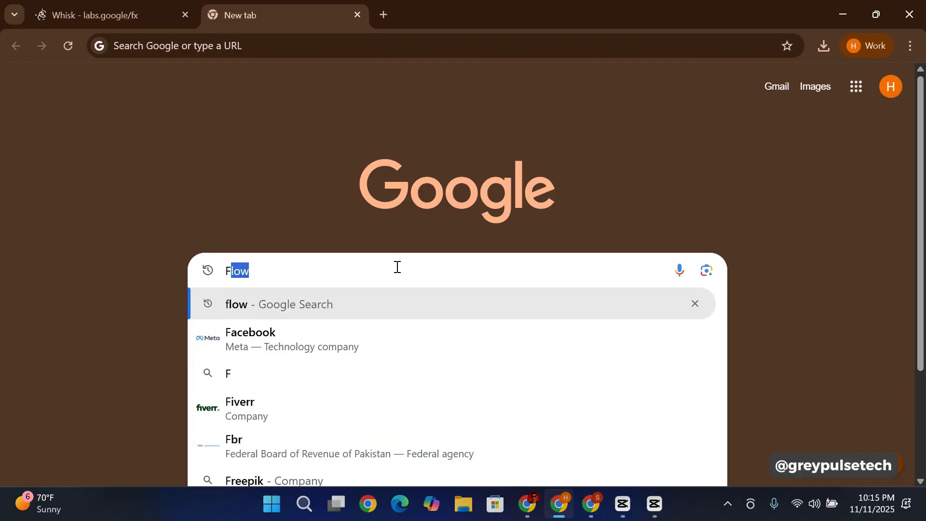
pyautogui.write('low')
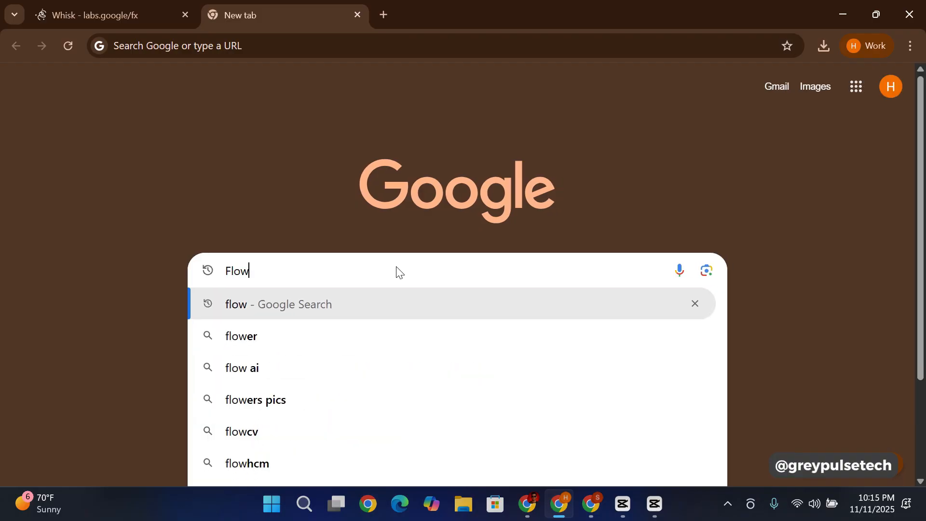
pyautogui.press('Return')
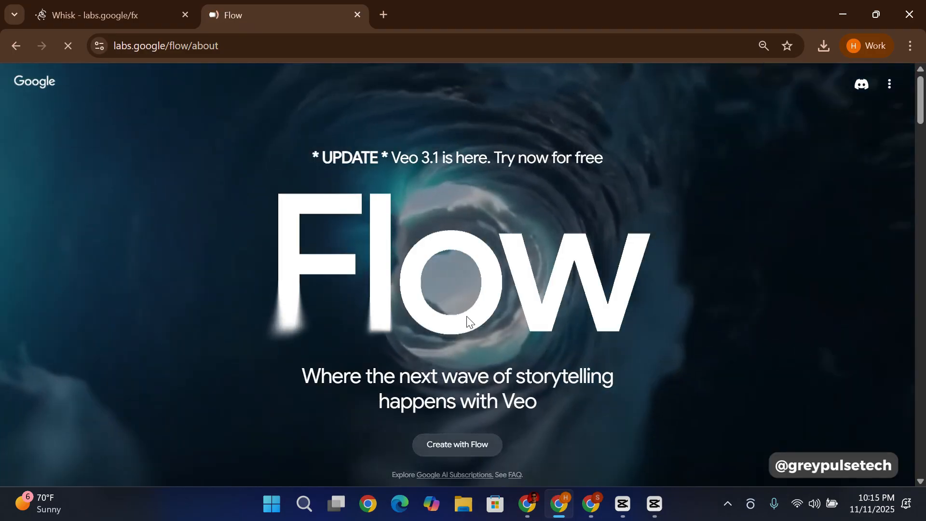
pyautogui.scroll(-3, 467, 321)
pyautogui.click(467, 302)
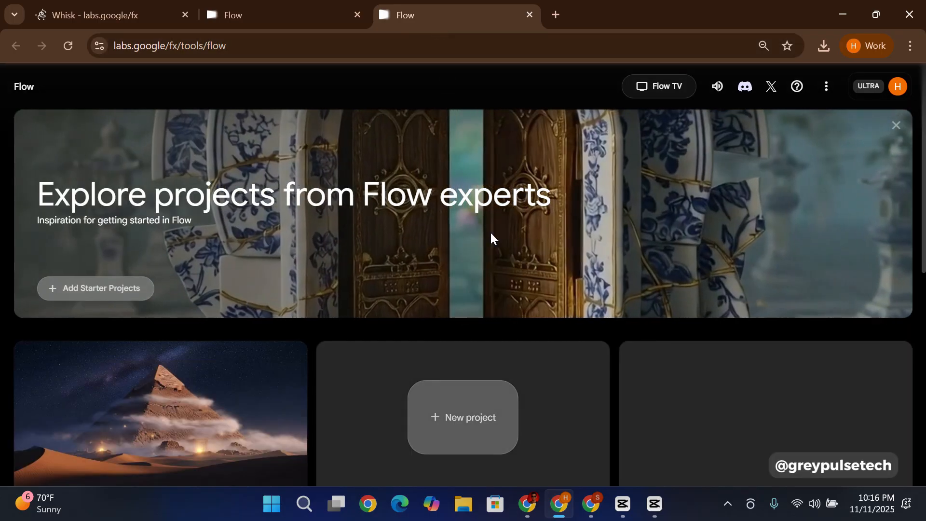
# Step: Look through the existing projects on the Flow home page and create a new project
pyautogui.scroll(-3, 440, 254)
pyautogui.scroll(2, 386, 173)
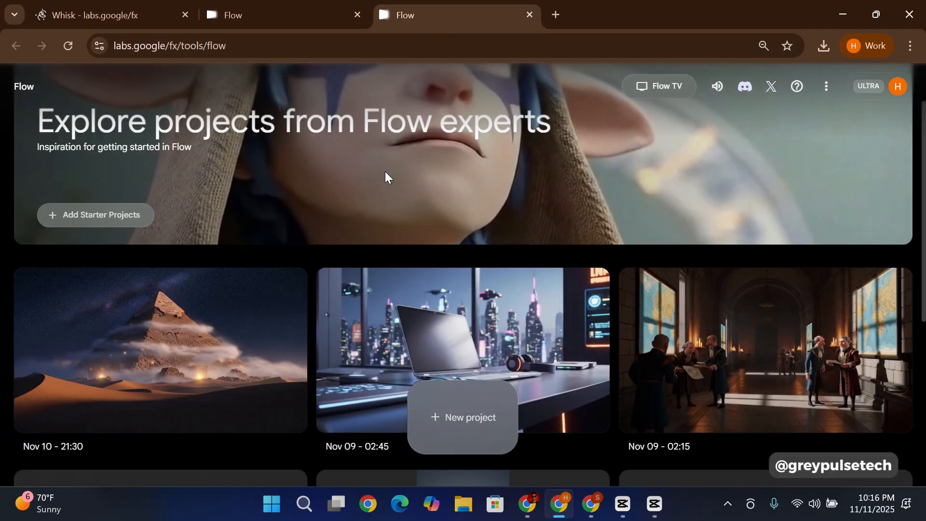
pyautogui.scroll(-2, 386, 174)
pyautogui.scroll(-2, 347, 124)
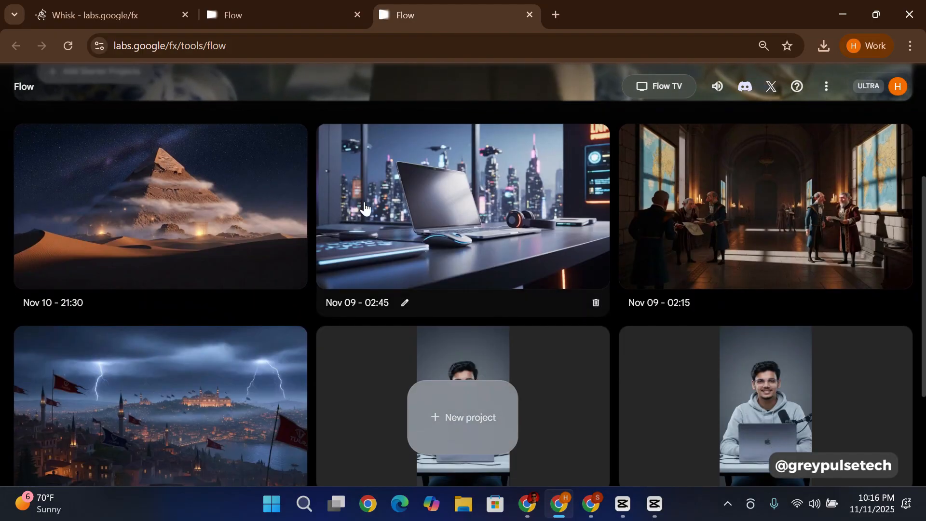
pyautogui.scroll(3, 395, 159)
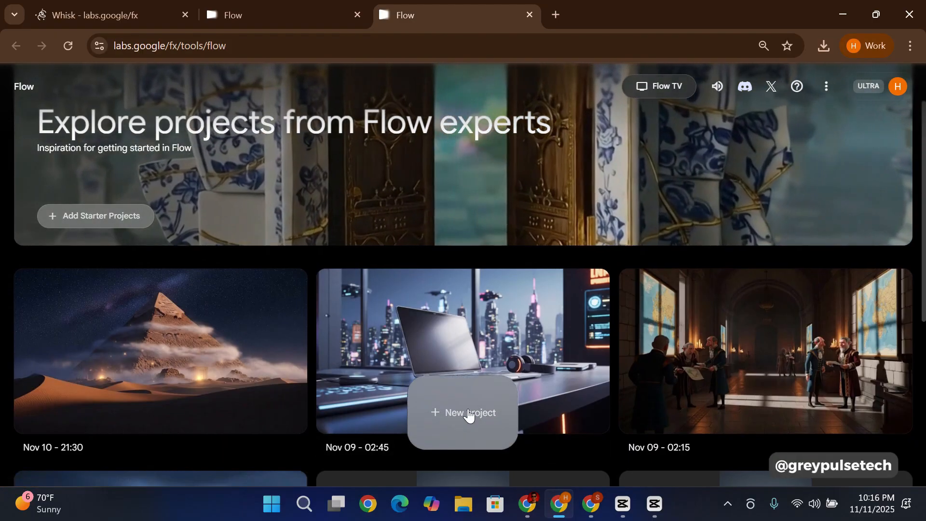
pyautogui.click(466, 413)
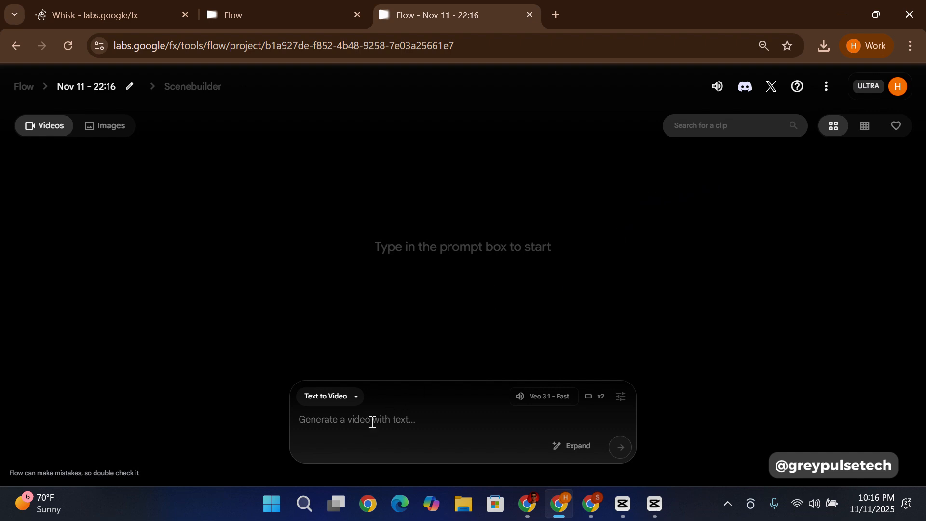
# Step: Set the generation mode to Frames to Video, check the output settings and keep the aspect ratio at Landscape (16:9)
pyautogui.click(357, 396)
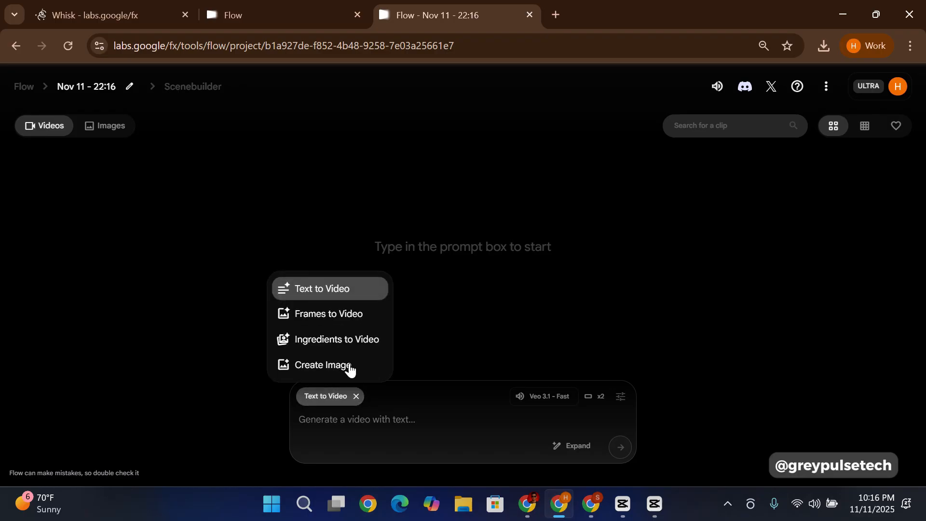
pyautogui.click(347, 319)
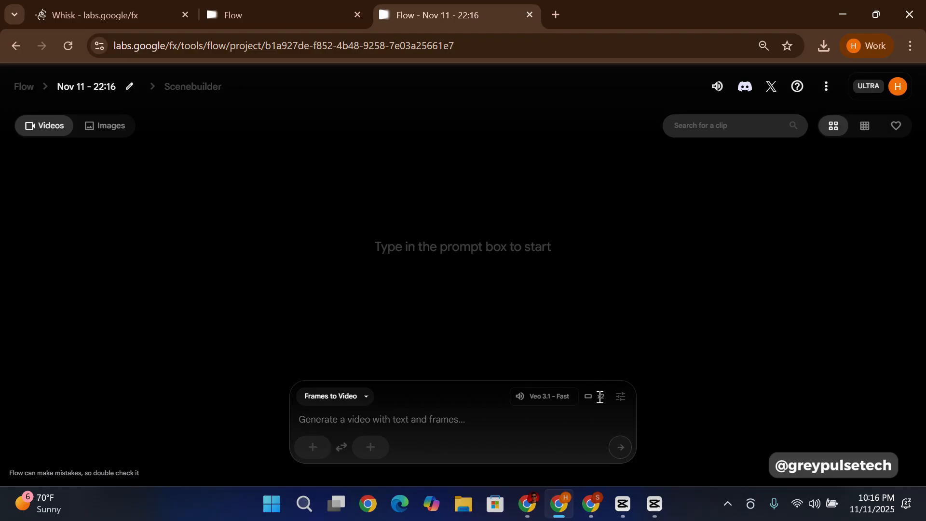
pyautogui.click(614, 405)
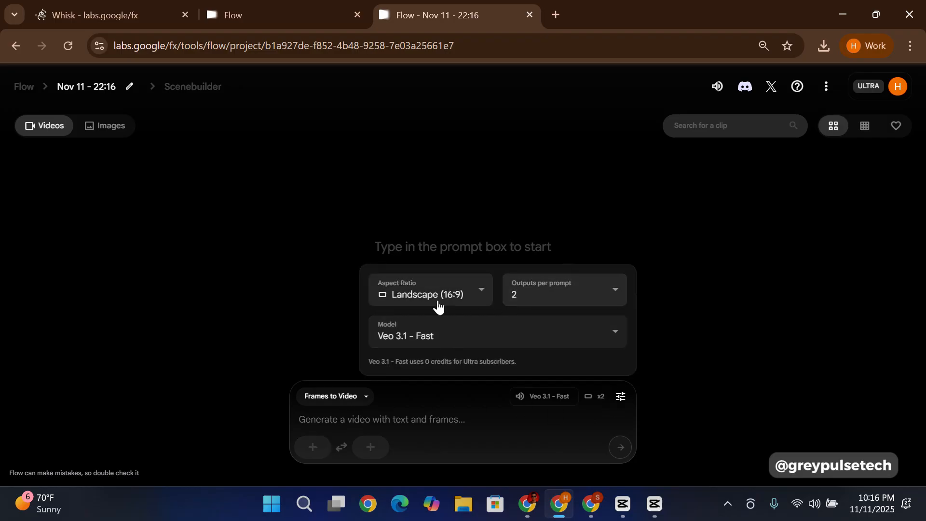
pyautogui.click(478, 289)
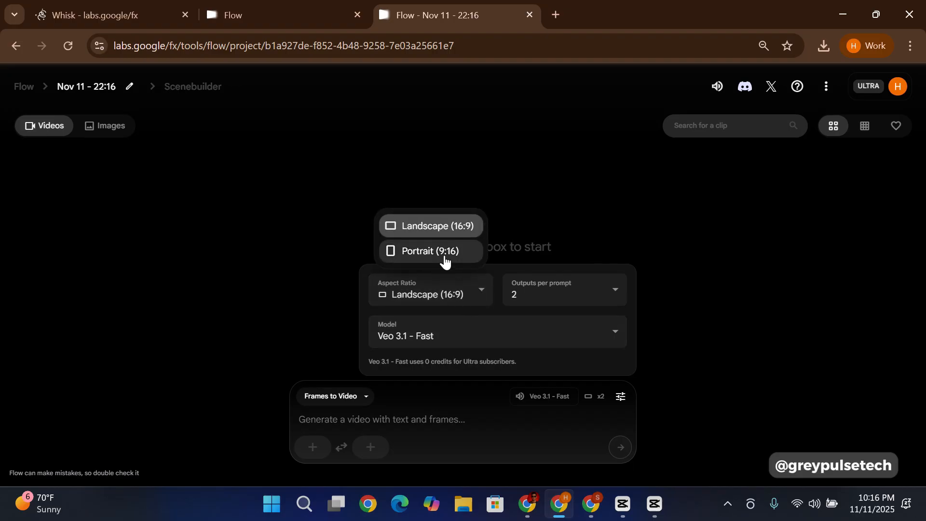
pyautogui.click(479, 290)
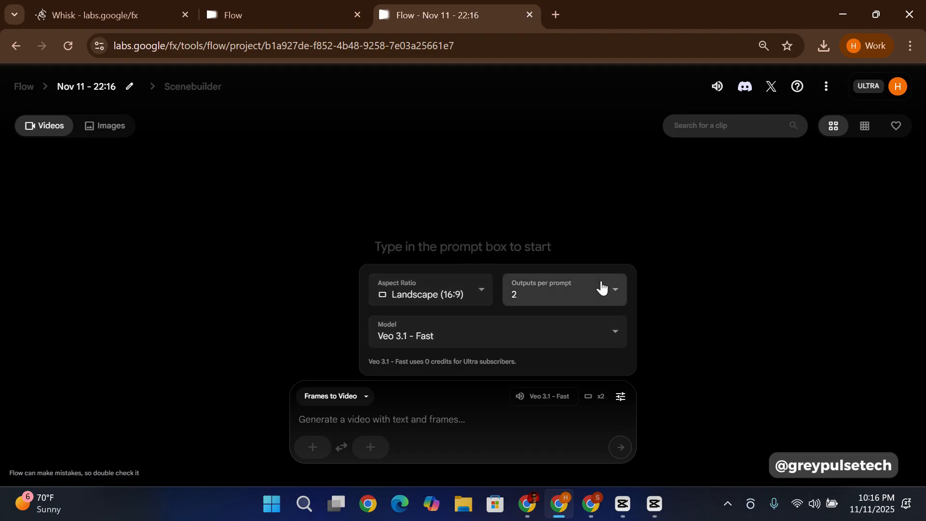
pyautogui.click(620, 396)
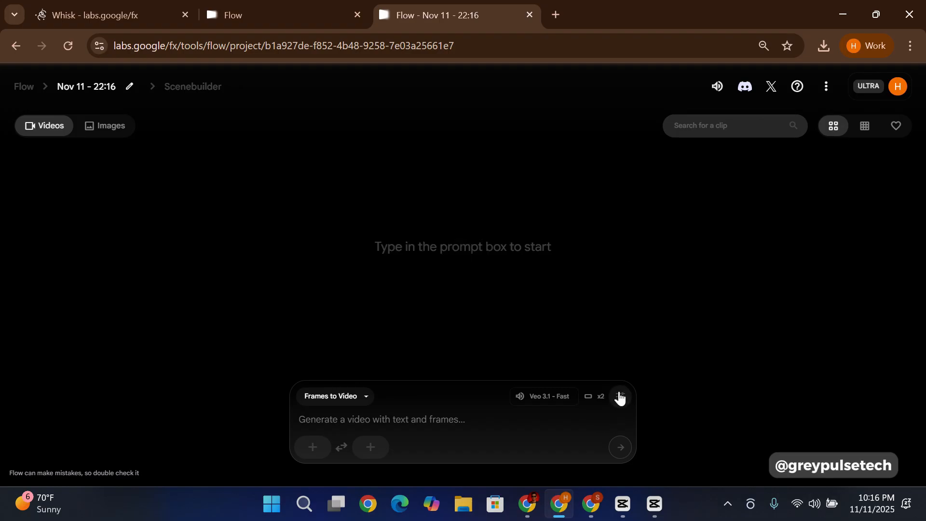
# Step: Paste the Voiceover 1 JSON into the video prompt and check its scene, shot and voice-over fields
pyautogui.click(339, 419)
pyautogui.hotkey('ctrl', 'v')
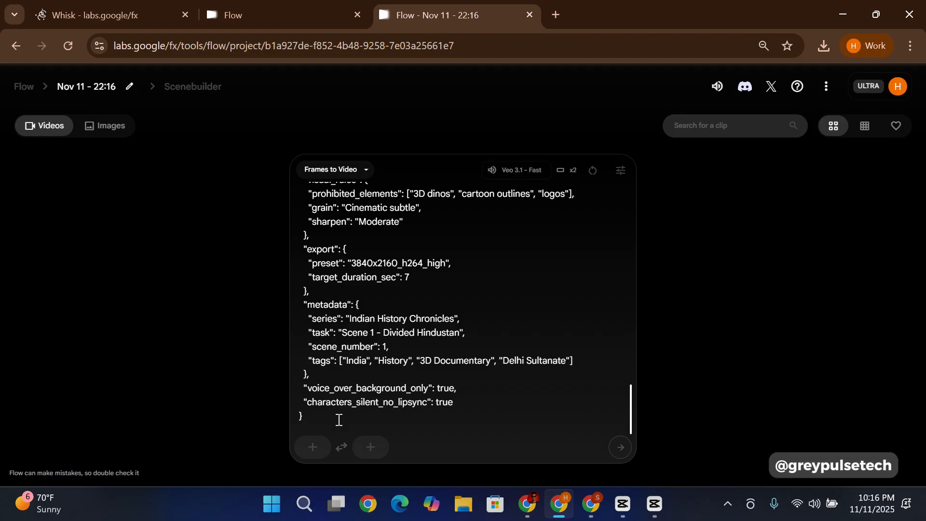
pyautogui.scroll(10, 405, 306)
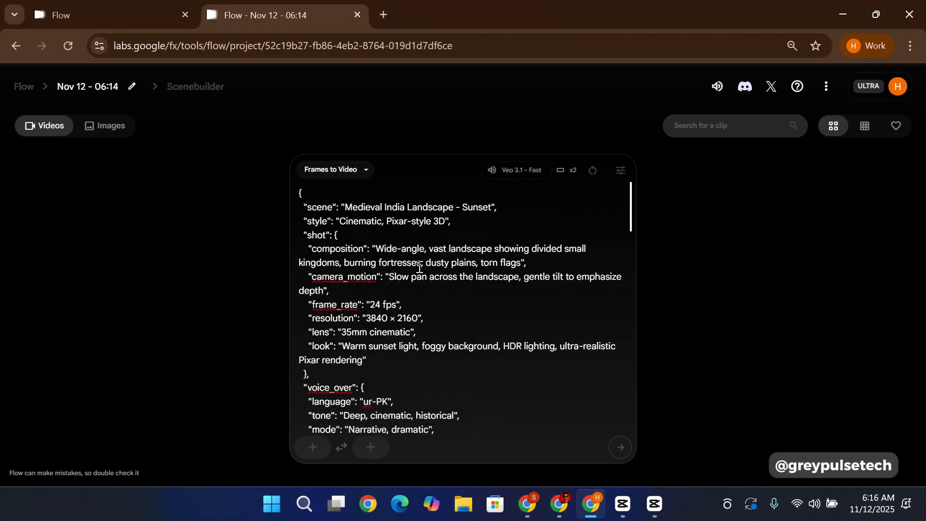
pyautogui.scroll(-3, 408, 287)
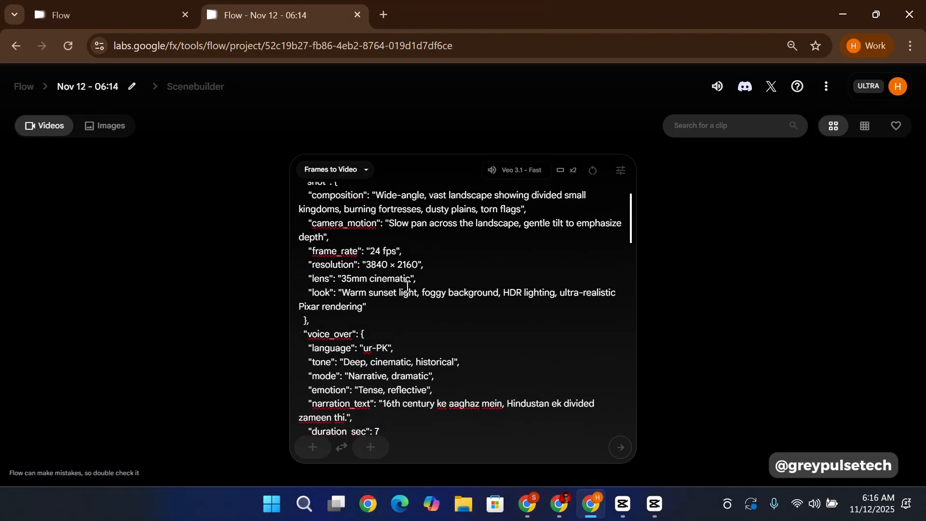
pyautogui.scroll(4, 407, 287)
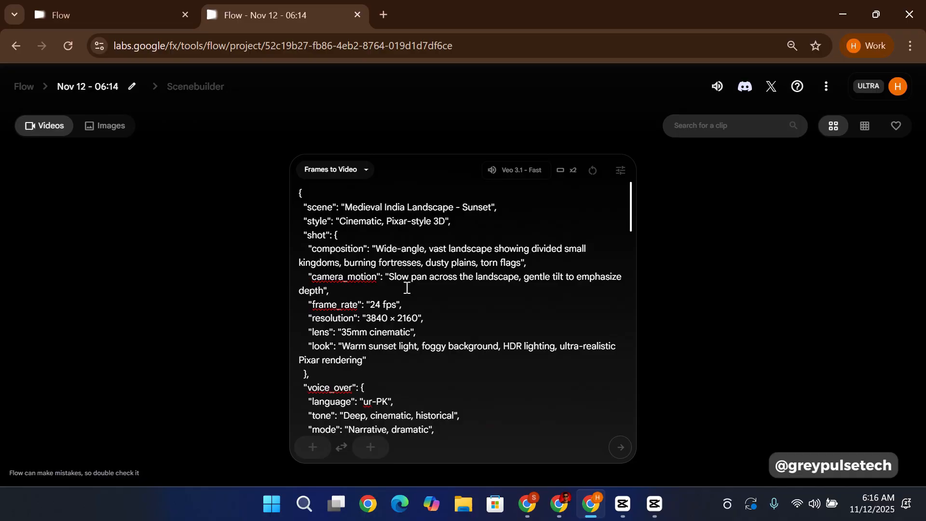
# Step: Switch to the Google Docs script and look over the Voiceover 1 line, its visual prompt and the burning-fortresses image
pyautogui.click(560, 503)
pyautogui.scroll(-3, 435, 240)
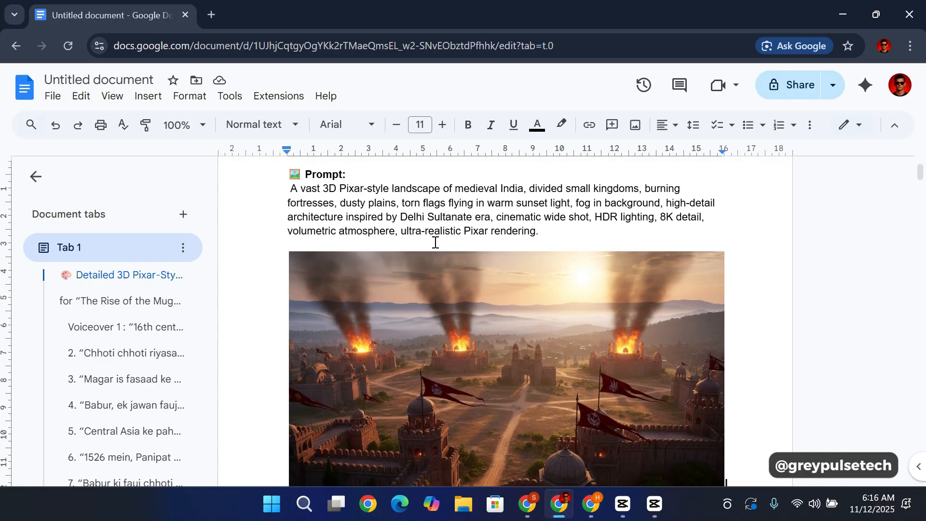
pyautogui.scroll(2, 435, 241)
pyautogui.scroll(-5, 449, 270)
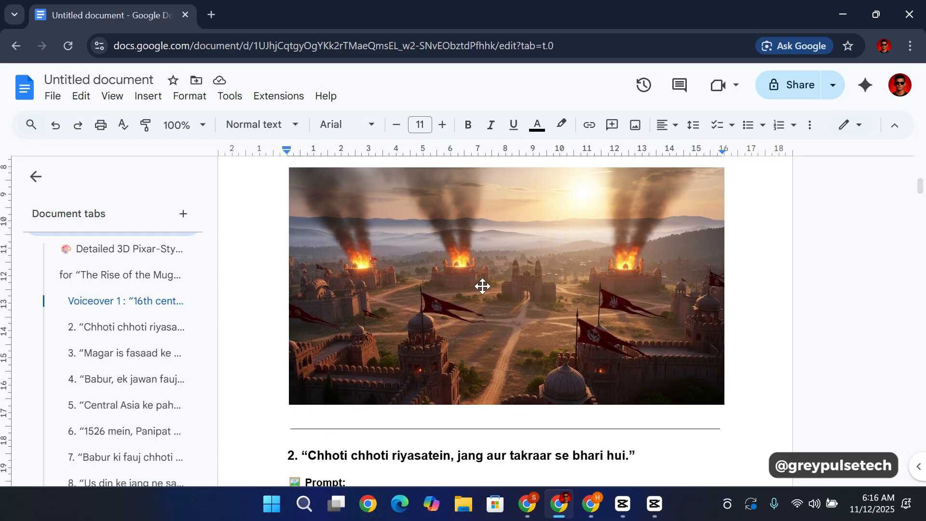
pyautogui.click(482, 286)
pyautogui.scroll(4, 463, 289)
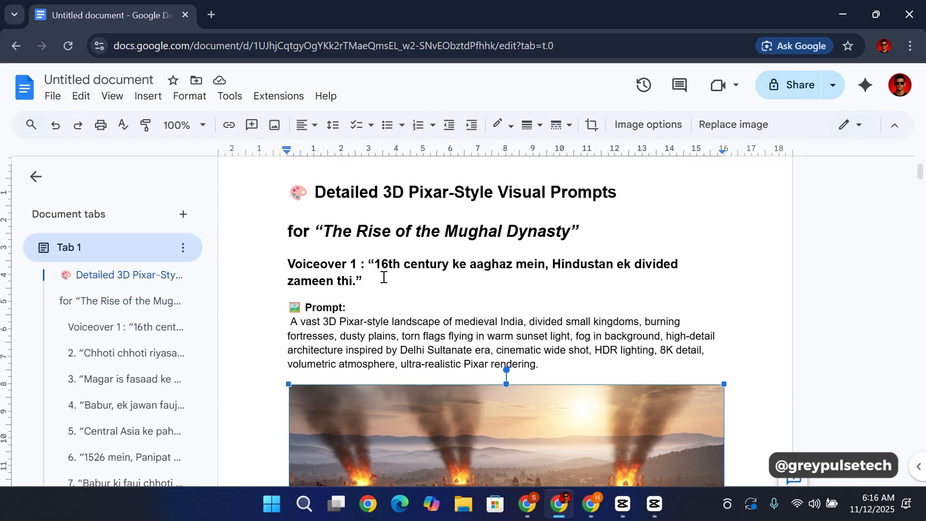
pyautogui.scroll(-5, 384, 283)
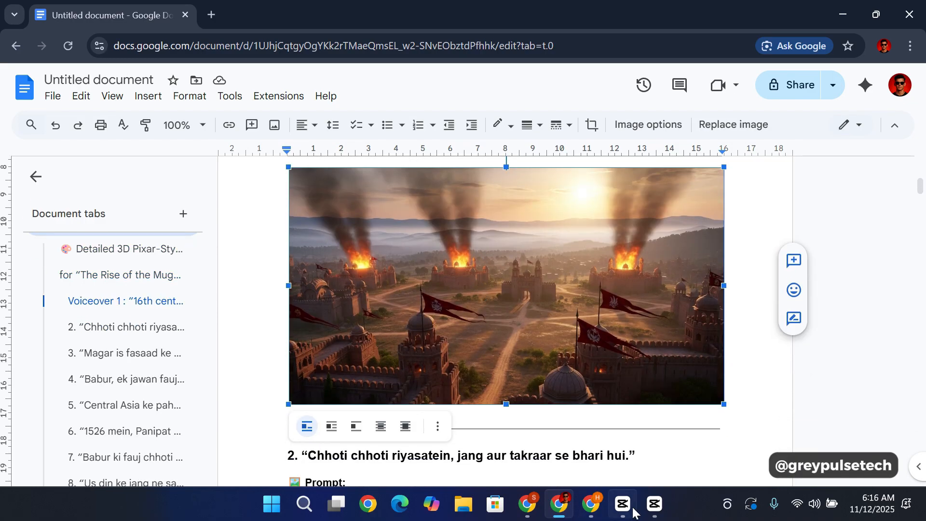
# Step: Return to Flow, set the burning-fortresses landscape image as the start frame and generate the video from the JSON prompt
pyautogui.click(591, 504)
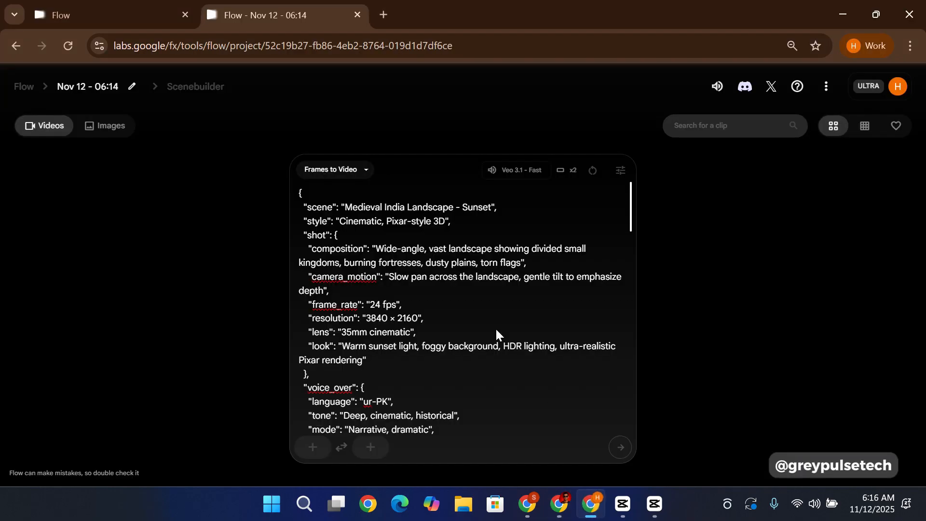
pyautogui.click(314, 448)
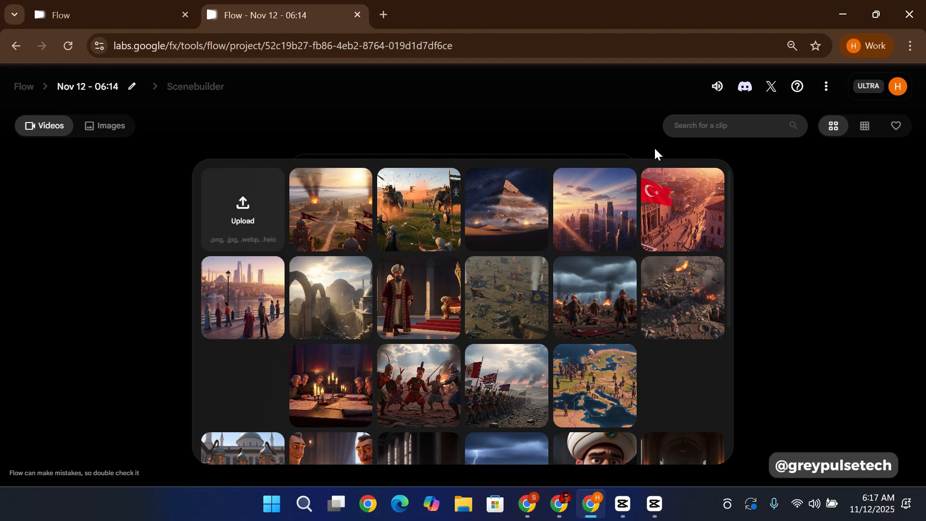
pyautogui.click(330, 225)
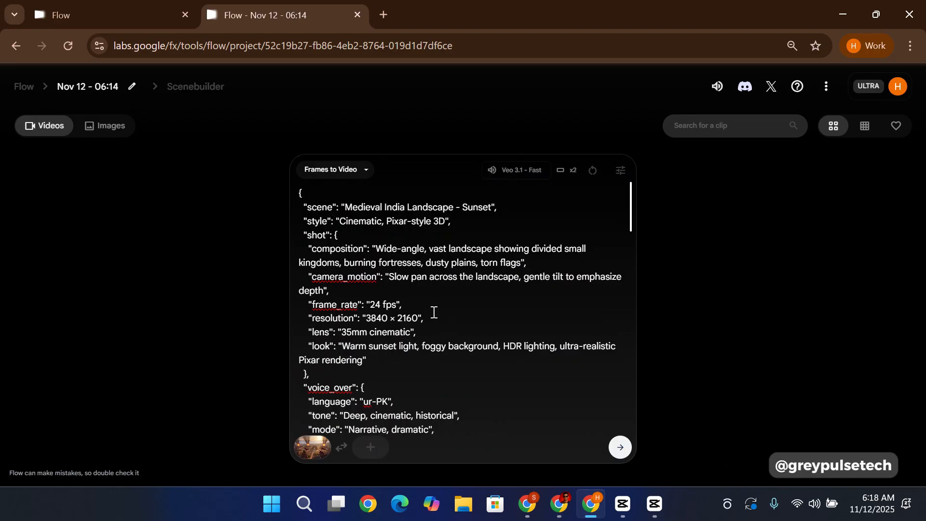
pyautogui.scroll(-10, 434, 319)
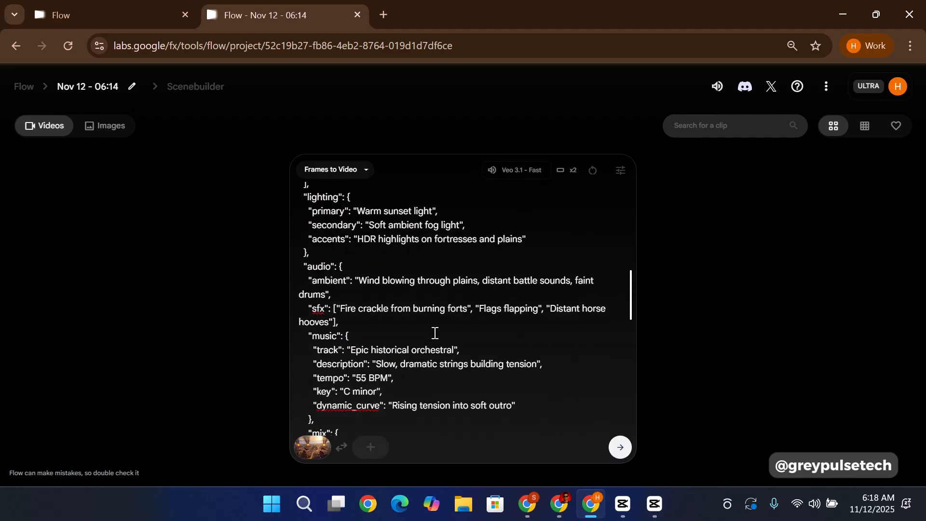
pyautogui.scroll(10, 435, 332)
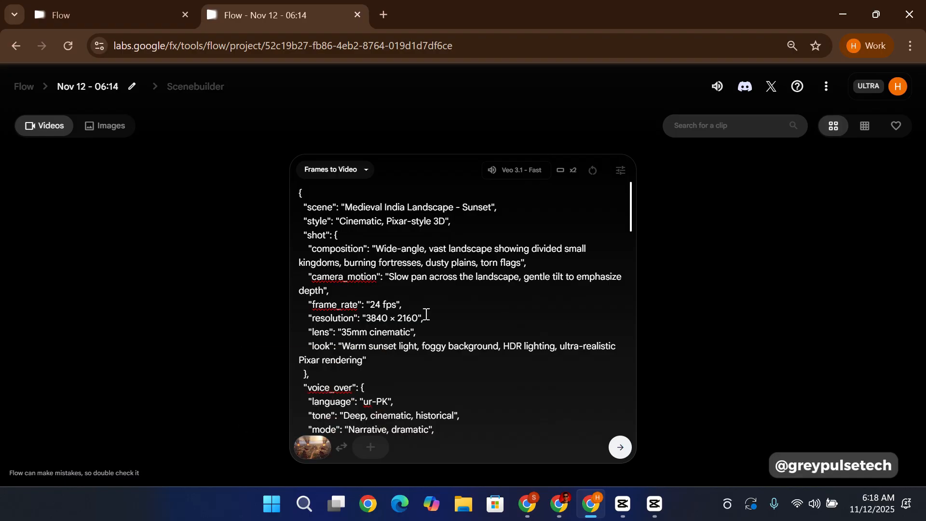
pyautogui.click(620, 448)
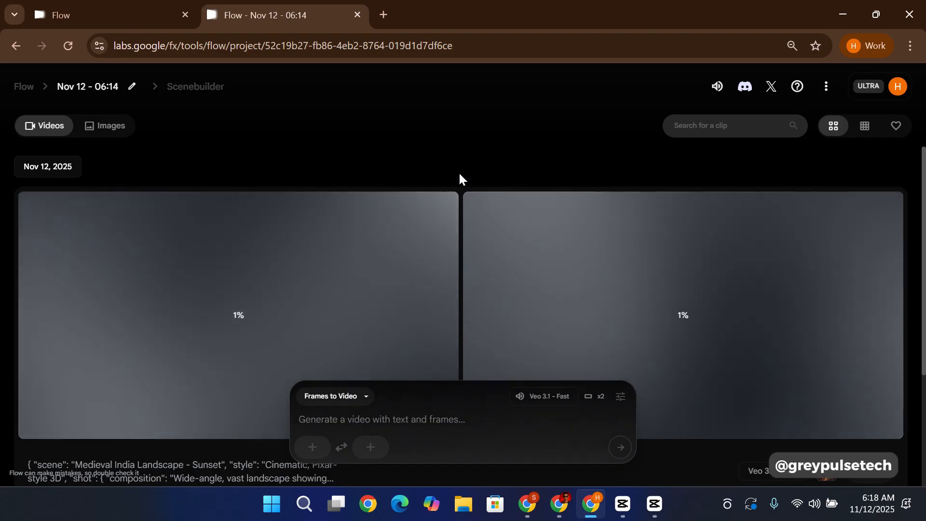
# Step: Look over the two generated Medieval India Landscape clips and play the first one
pyautogui.scroll(-2, 458, 172)
pyautogui.scroll(2, 459, 173)
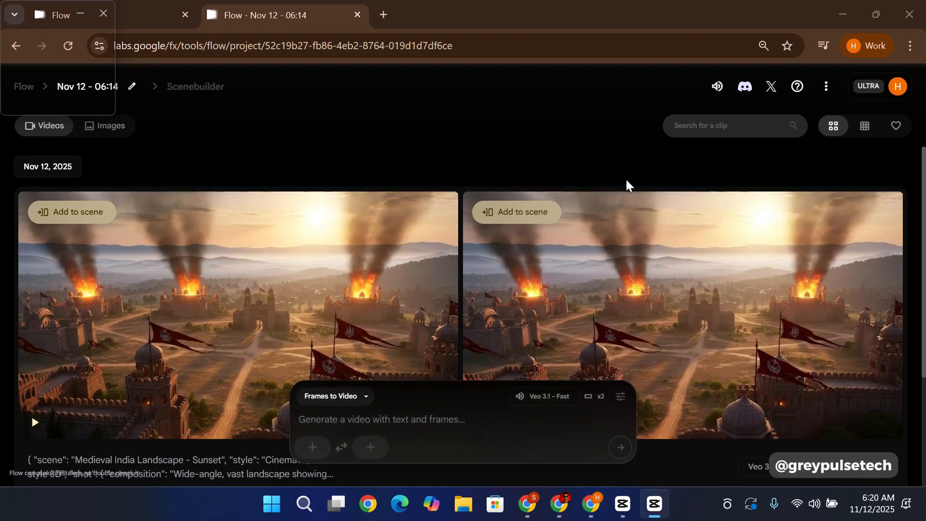
pyautogui.scroll(-1, 397, 209)
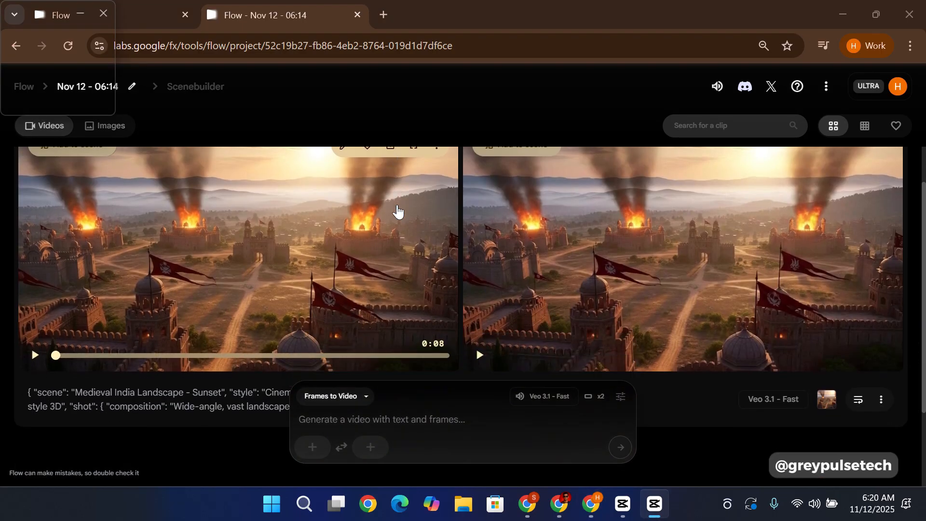
pyautogui.scroll(1, 229, 234)
pyautogui.scroll(-1, 223, 236)
pyautogui.scroll(1, 223, 235)
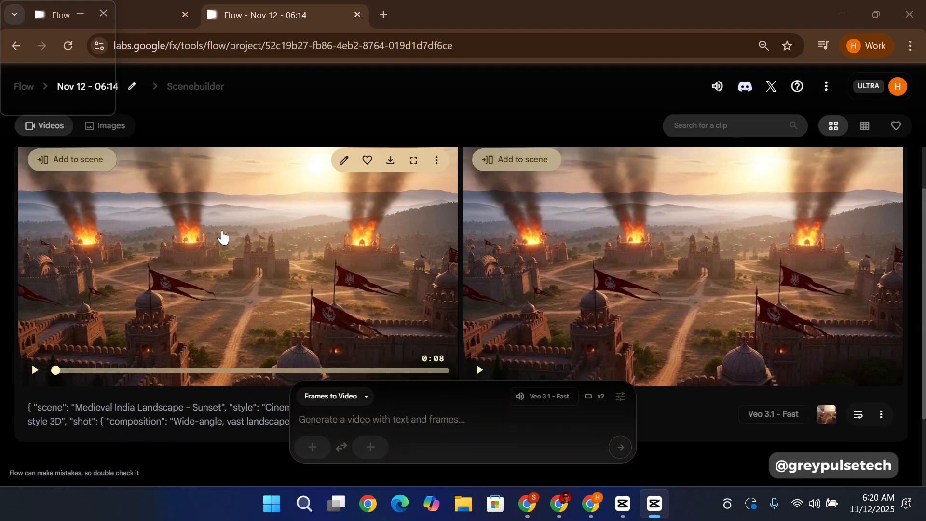
pyautogui.click(35, 422)
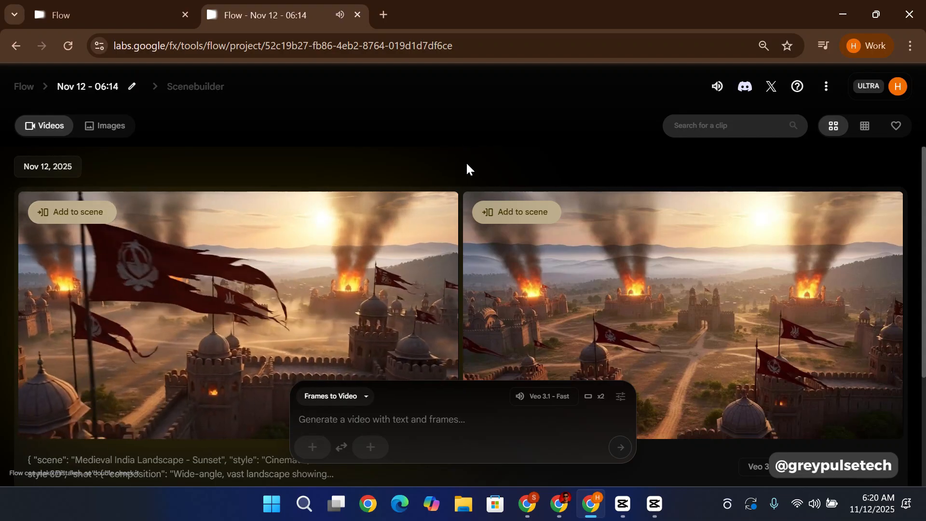
pyautogui.scroll(-1, 466, 166)
pyautogui.scroll(1, 466, 166)
pyautogui.scroll(-1, 456, 159)
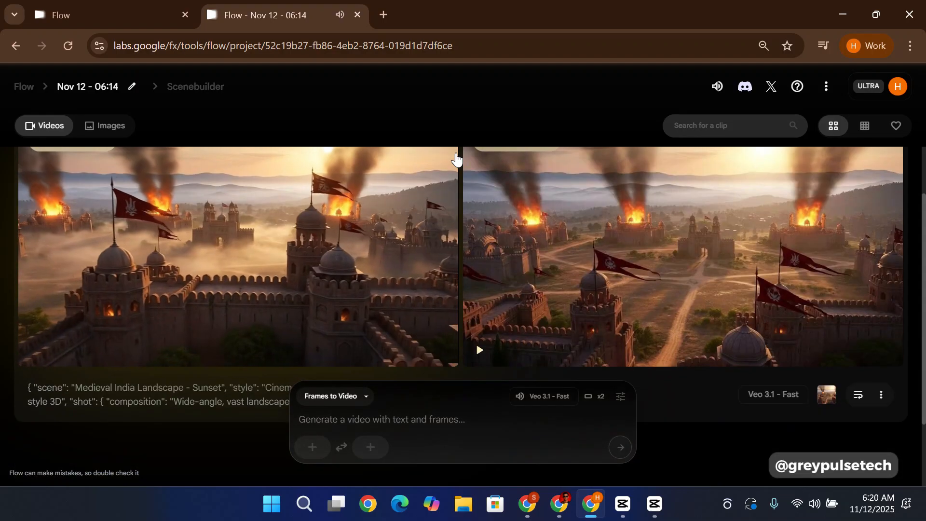
pyautogui.scroll(1, 456, 157)
pyautogui.scroll(-1, 456, 158)
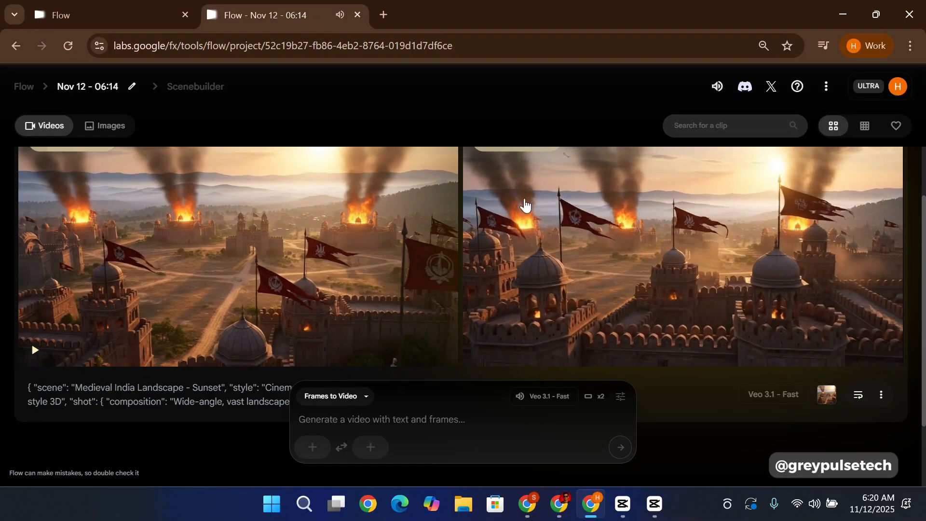
# Step: Stop playback of the second generated clip and compare the two results
pyautogui.moveTo(611, 291)
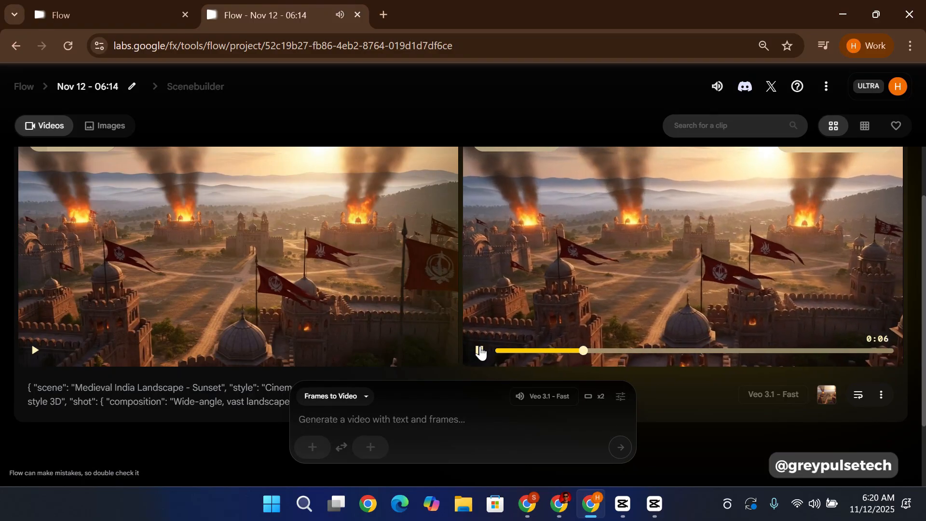
pyautogui.click(478, 351)
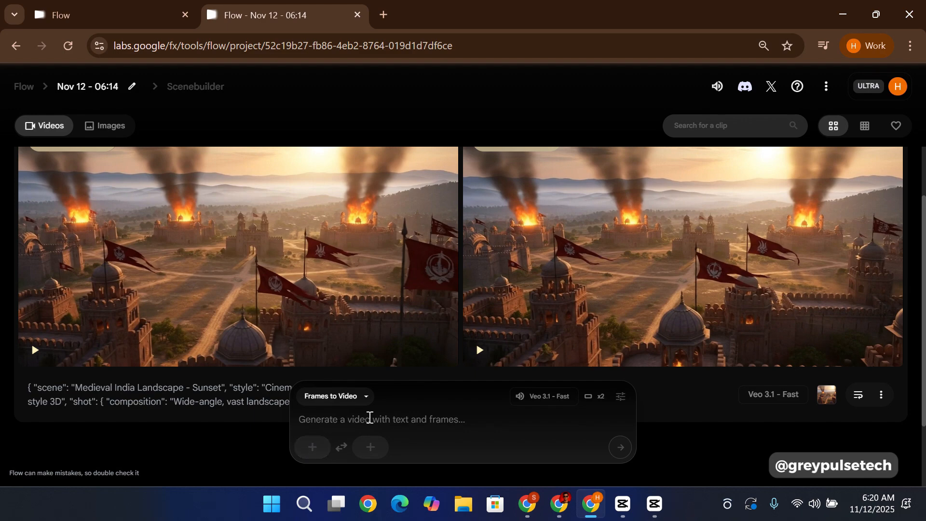
pyautogui.scroll(2, 480, 159)
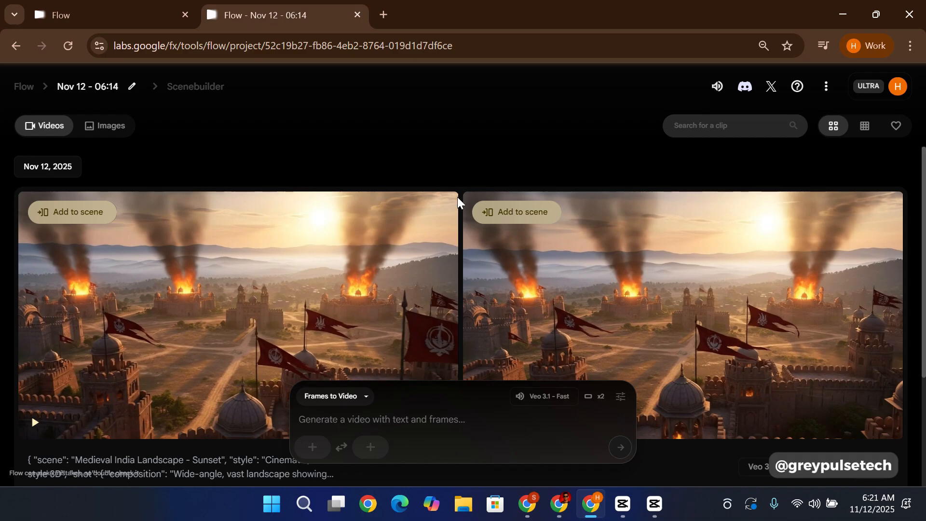
pyautogui.scroll(-2, 456, 164)
pyautogui.scroll(2, 458, 212)
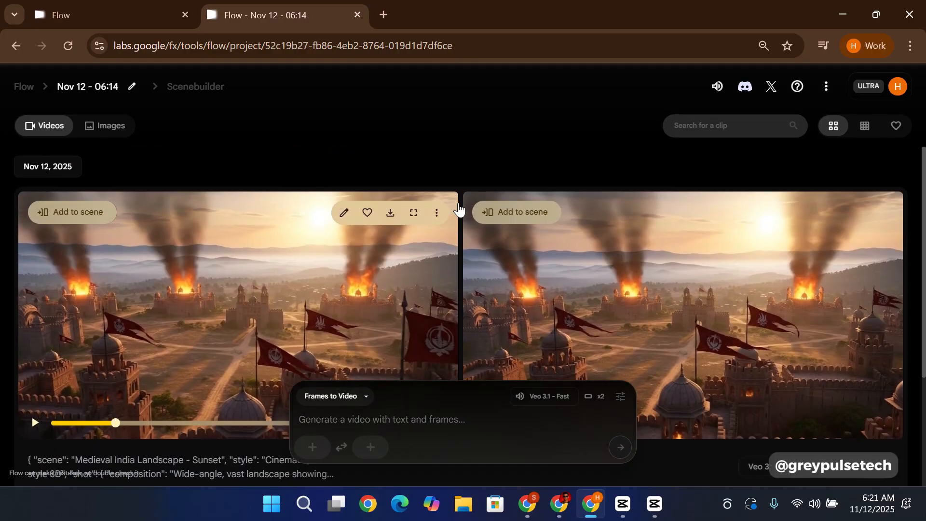
pyautogui.scroll(-2, 463, 180)
pyautogui.scroll(2, 463, 181)
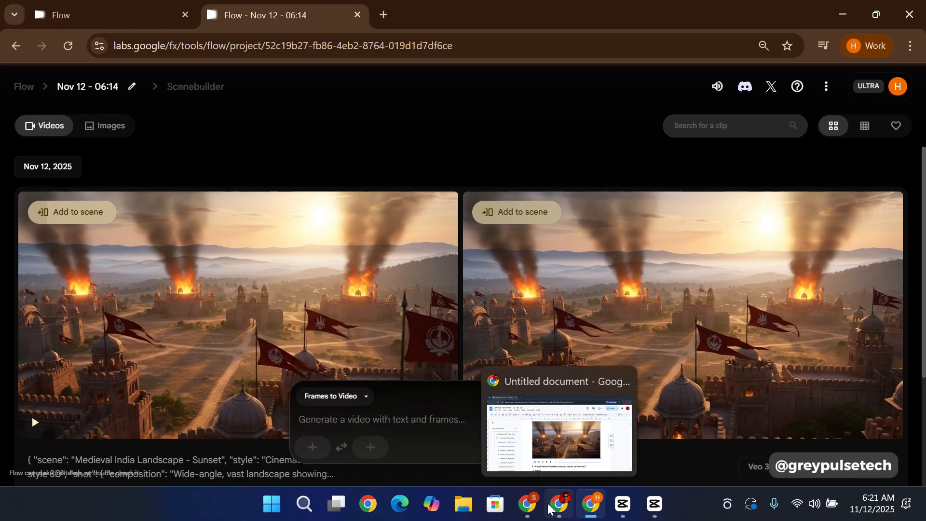
# Step: Switch to ChatGPT, find the JSON prompt for the second voiceover line, "Medieval India Battlefield - Golden Hour", and copy its code
pyautogui.click(528, 506)
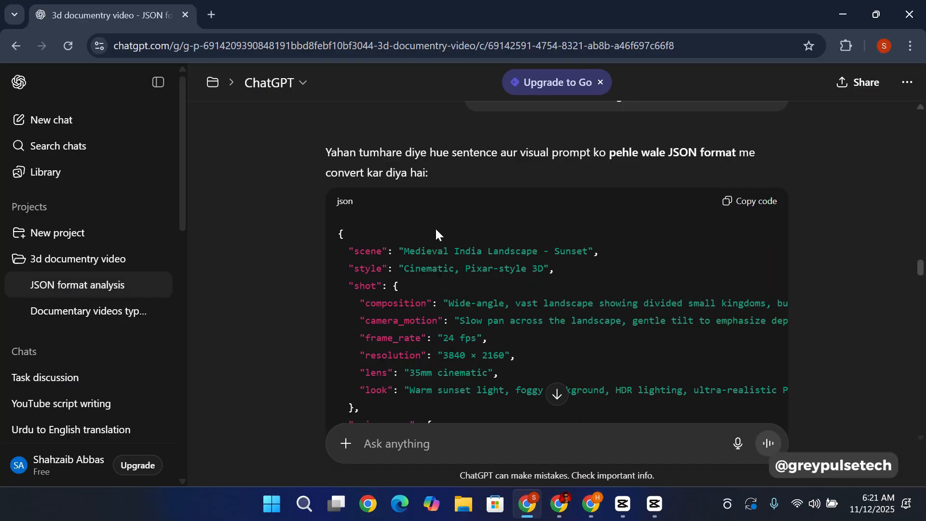
pyautogui.scroll(-15, 485, 226)
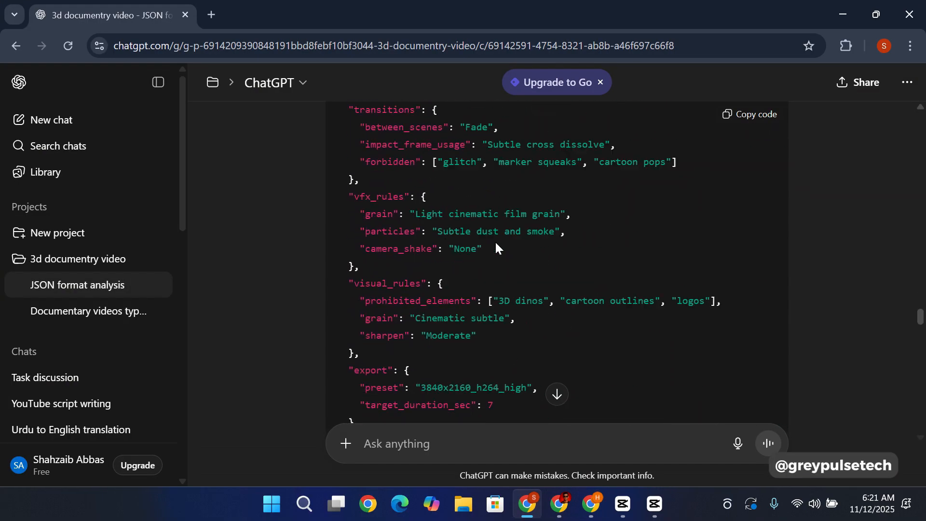
pyautogui.scroll(-10, 495, 243)
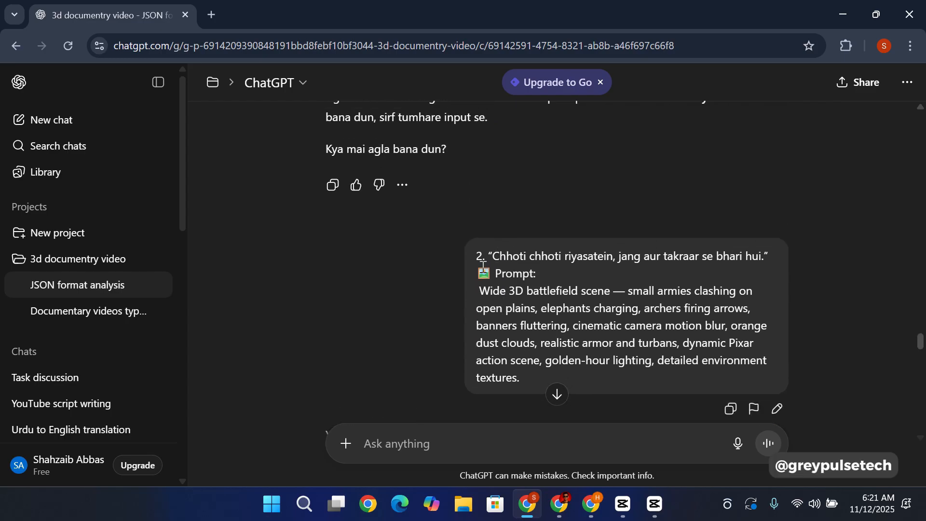
pyautogui.scroll(-2, 497, 278)
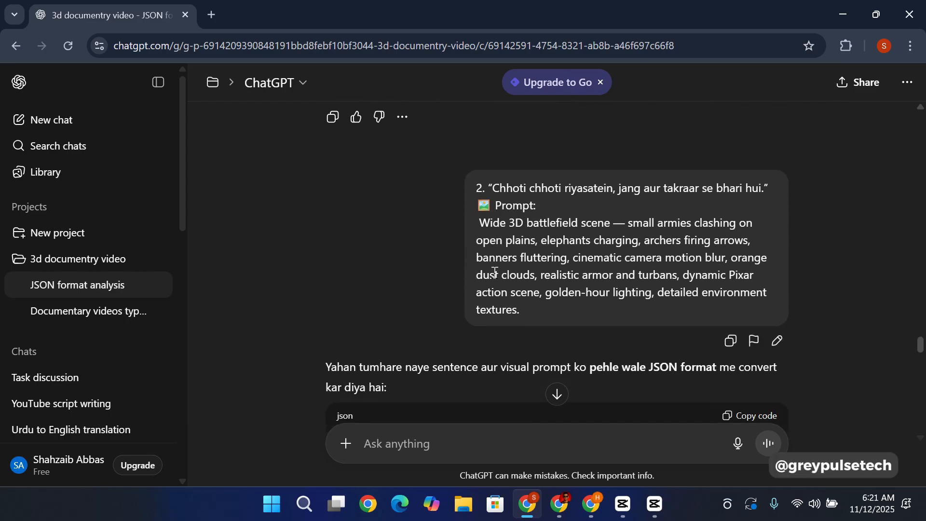
pyautogui.scroll(2, 504, 285)
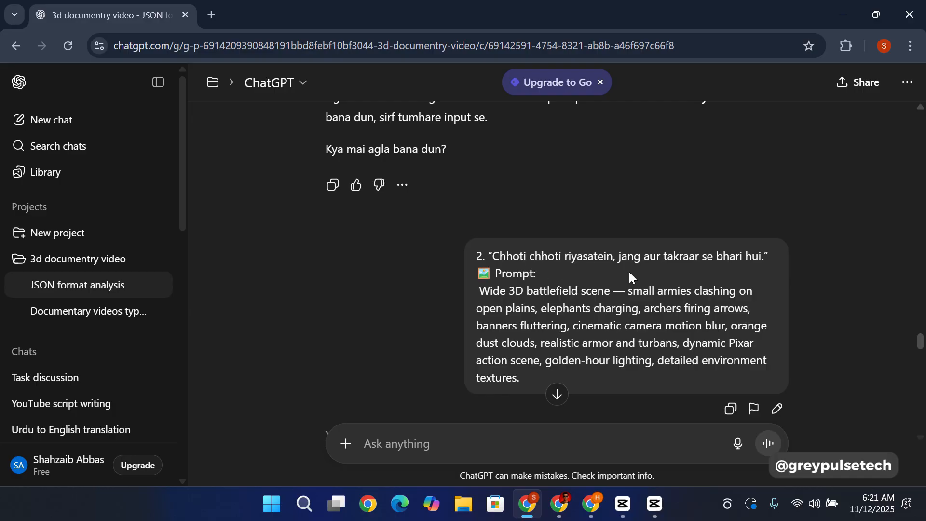
pyautogui.scroll(-8, 521, 301)
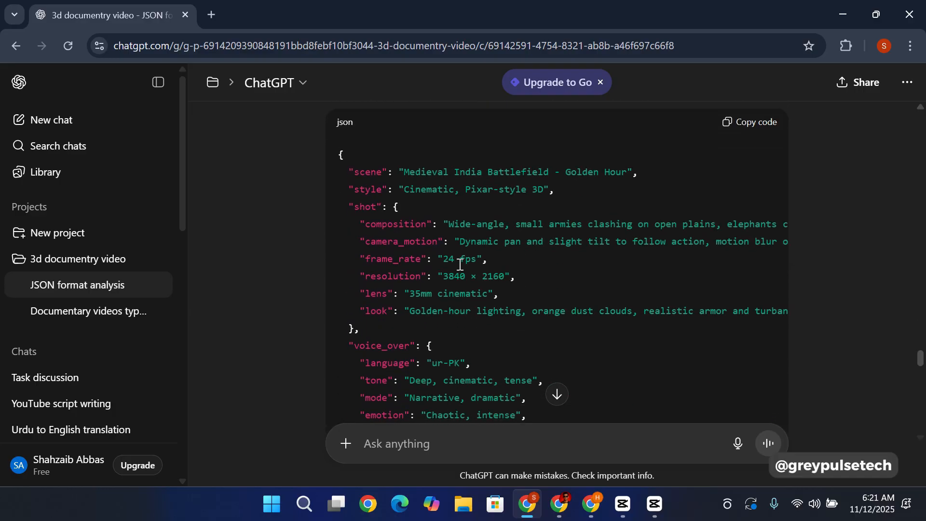
pyautogui.scroll(2, 455, 263)
pyautogui.scroll(-20, 505, 302)
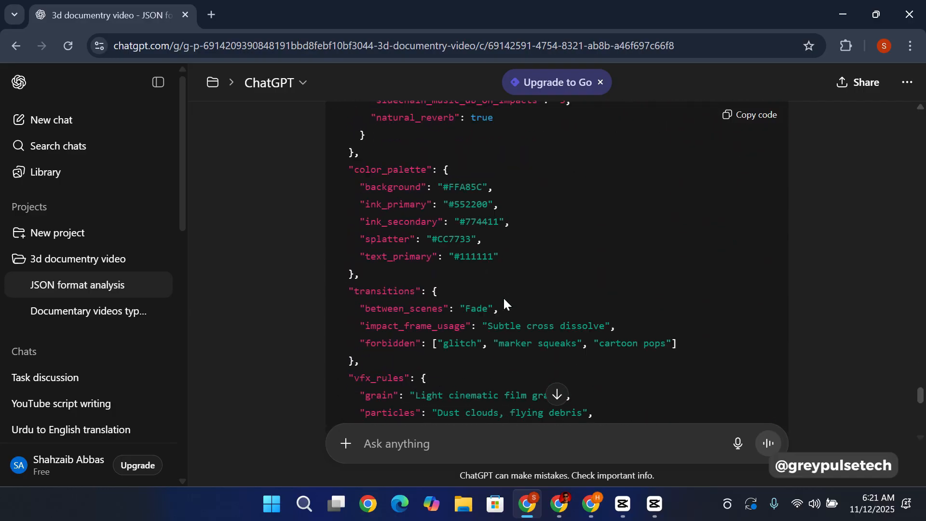
pyautogui.scroll(-3, 502, 296)
pyautogui.scroll(10, 502, 296)
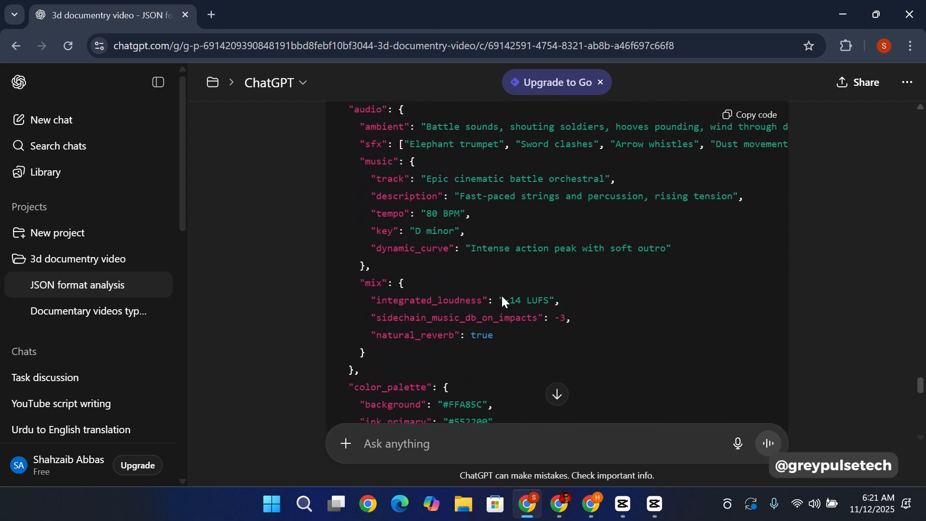
pyautogui.scroll(12, 501, 293)
pyautogui.scroll(-2, 727, 280)
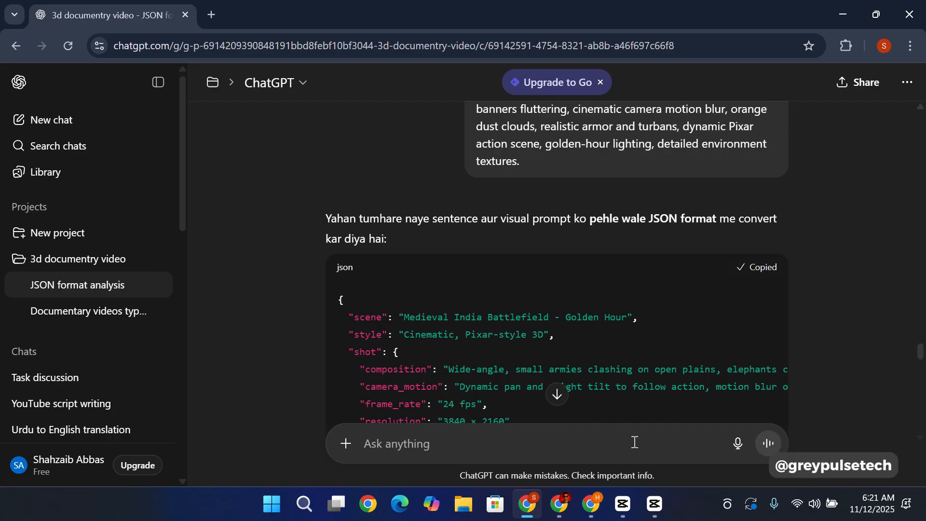
# Step: Return to Flow, paste the battlefield JSON into the Frames to Video prompt and check its contents
pyautogui.moveTo(591, 505)
pyautogui.click(589, 434)
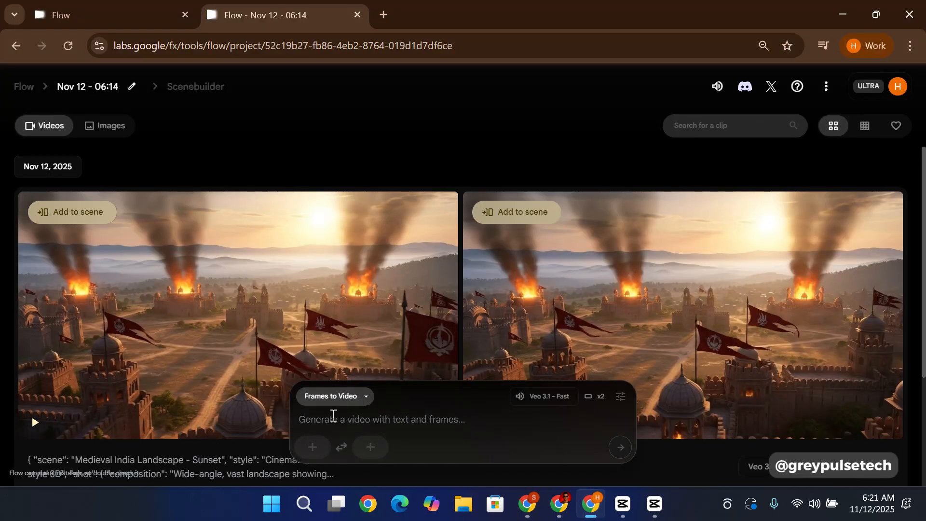
pyautogui.hotkey('ctrl', 'v')
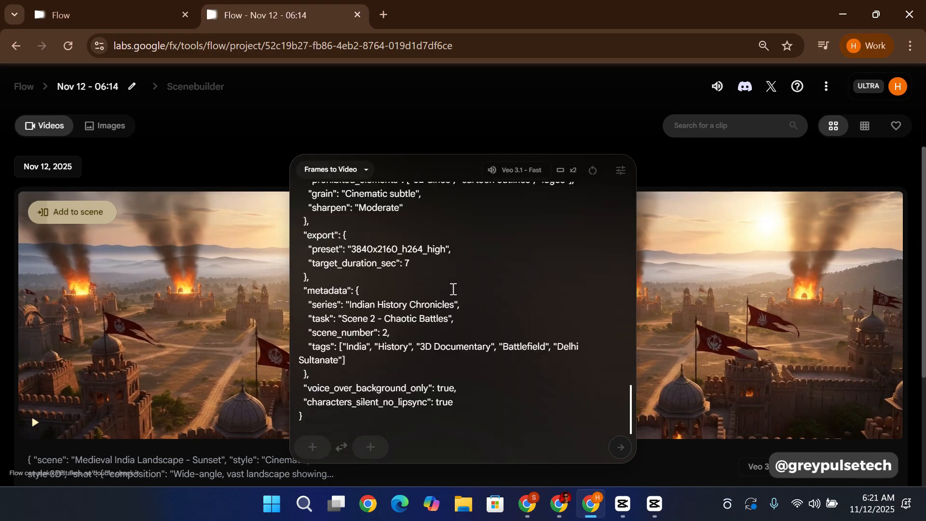
pyautogui.scroll(12, 453, 289)
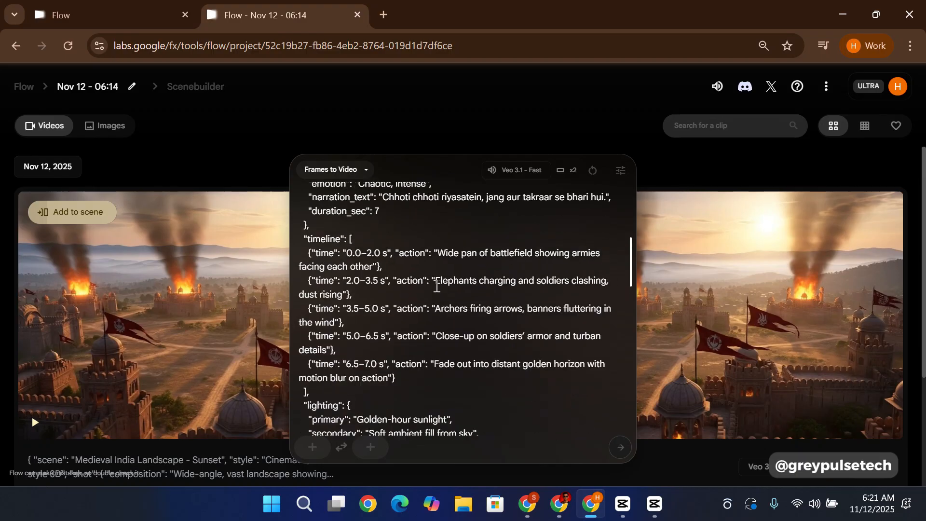
pyautogui.scroll(6, 437, 287)
pyautogui.scroll(-12, 415, 318)
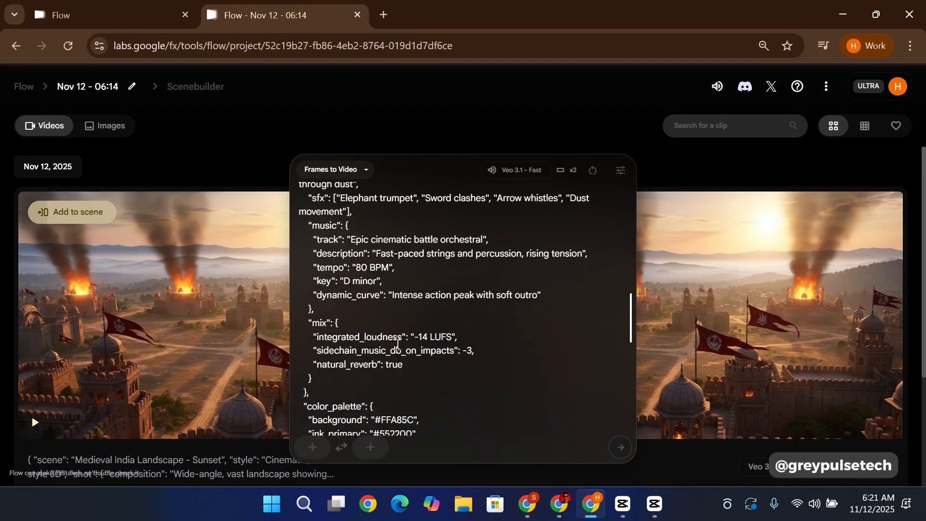
# Step: Set the battlefield image with war elephants and archers as the start frame and generate the video
pyautogui.click(312, 446)
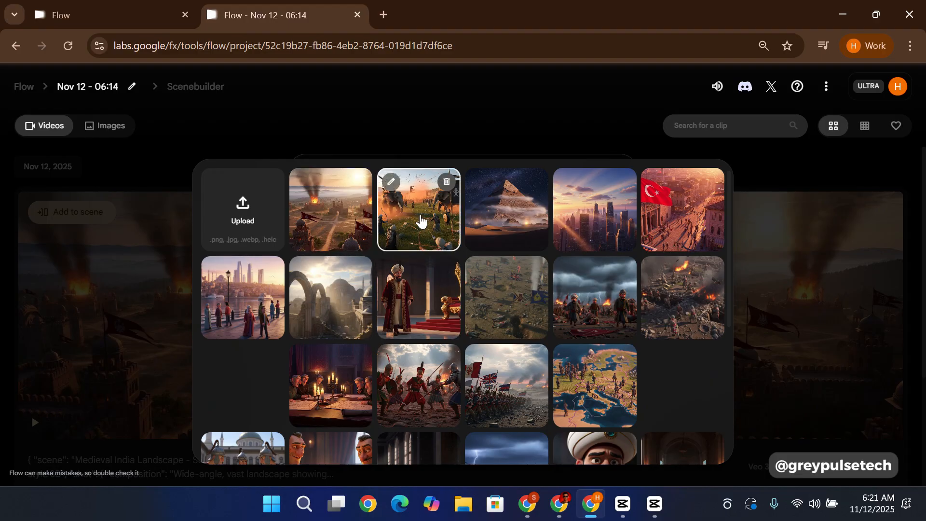
pyautogui.click(419, 220)
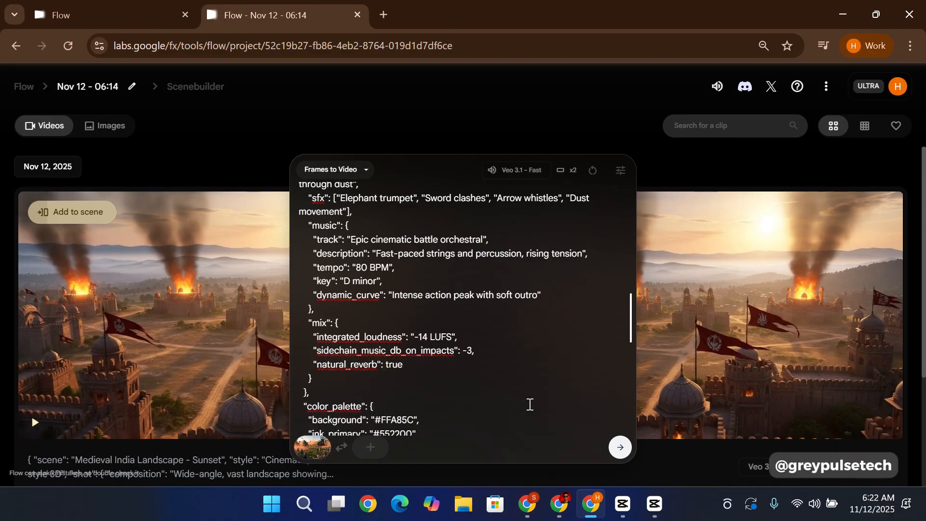
pyautogui.scroll(15, 489, 338)
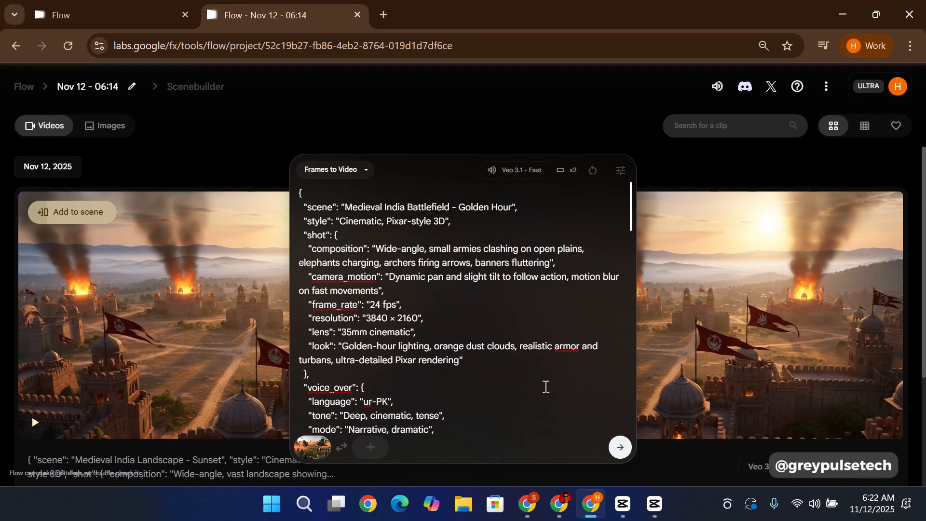
pyautogui.click(620, 451)
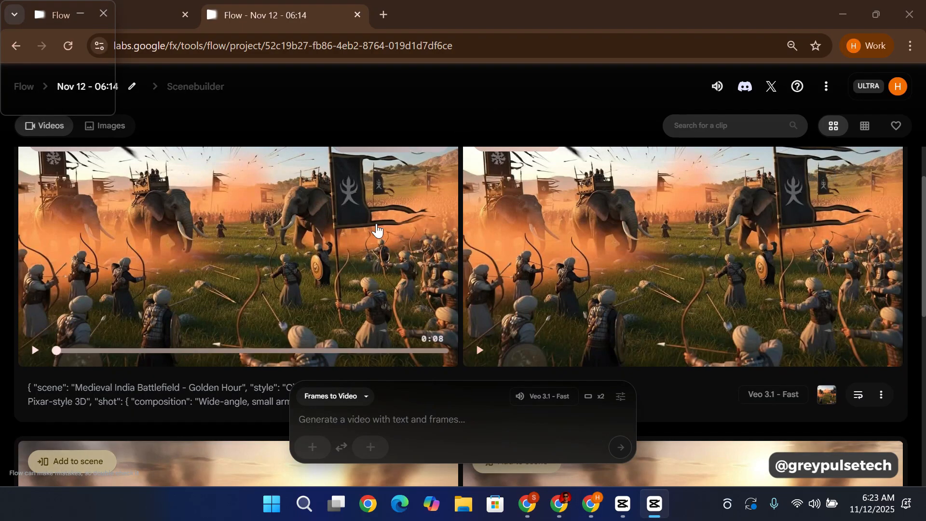
# Step: Play the two generated Medieval India Battlefield clips and compare the results
pyautogui.scroll(1, 250, 251)
pyautogui.scroll(-1, 243, 250)
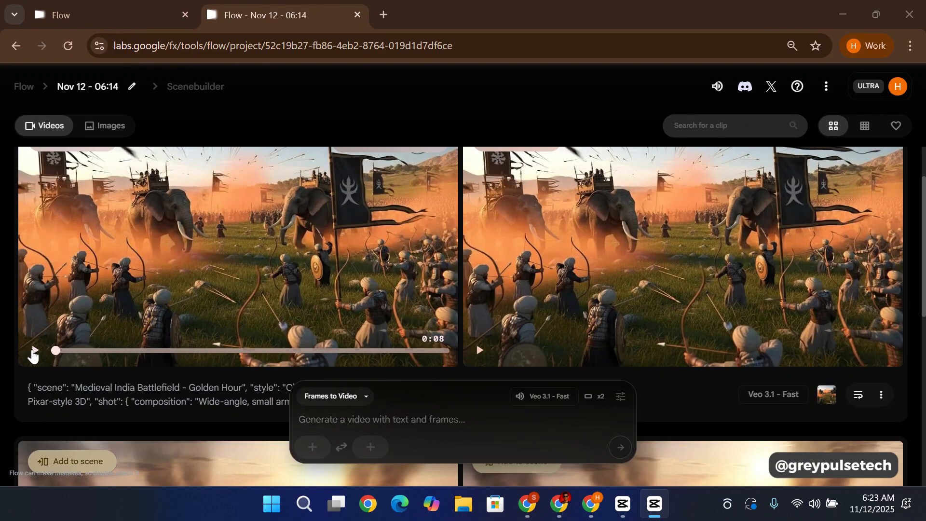
pyautogui.click(32, 351)
pyautogui.scroll(1, 506, 234)
pyautogui.scroll(-1, 506, 234)
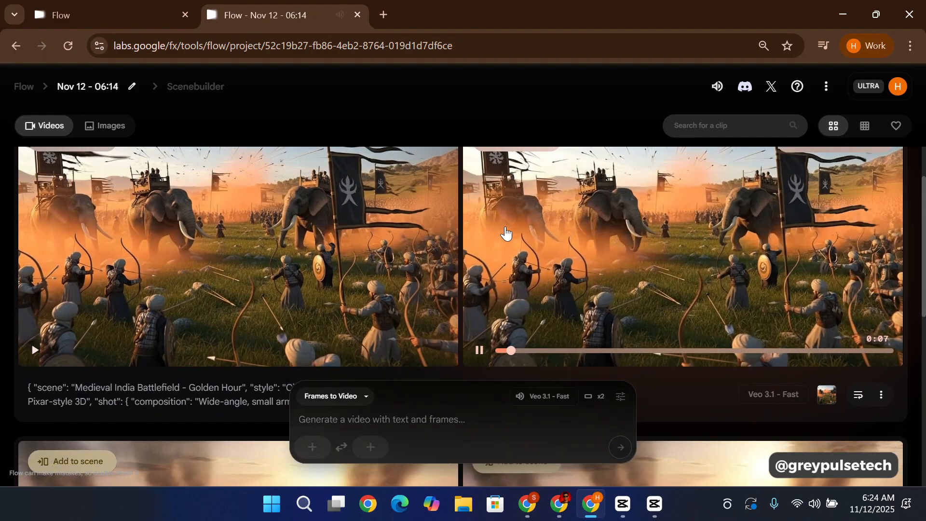
pyautogui.scroll(1, 506, 234)
pyautogui.scroll(-1, 506, 234)
pyautogui.scroll(1, 506, 234)
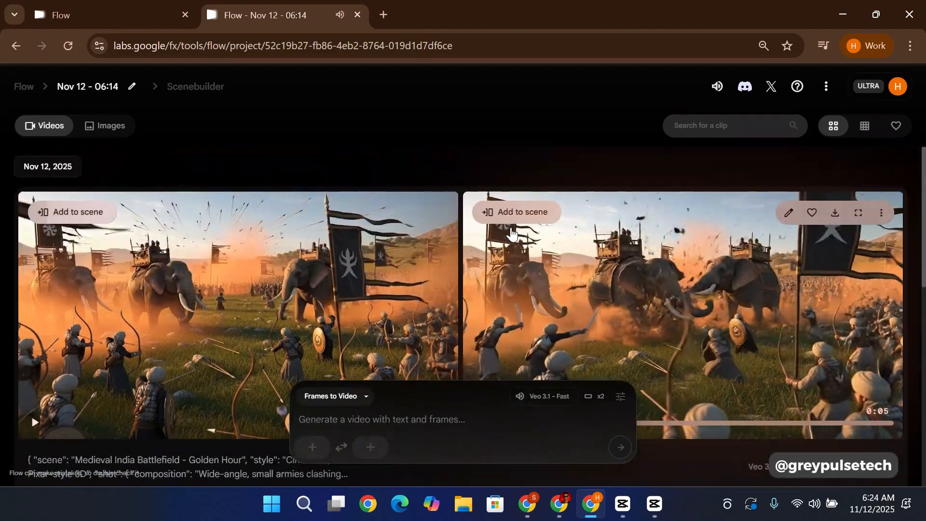
pyautogui.scroll(-1, 511, 235)
pyautogui.scroll(-1, 512, 236)
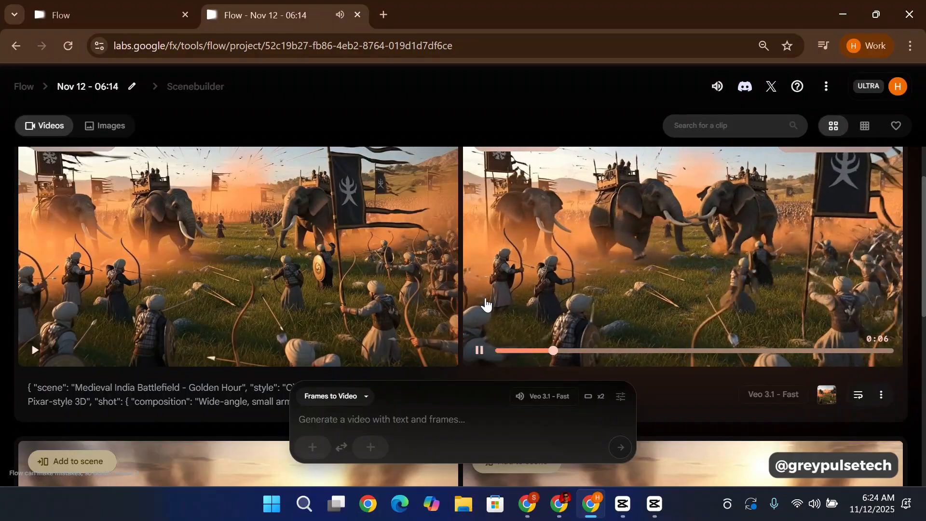
pyautogui.scroll(2, 466, 174)
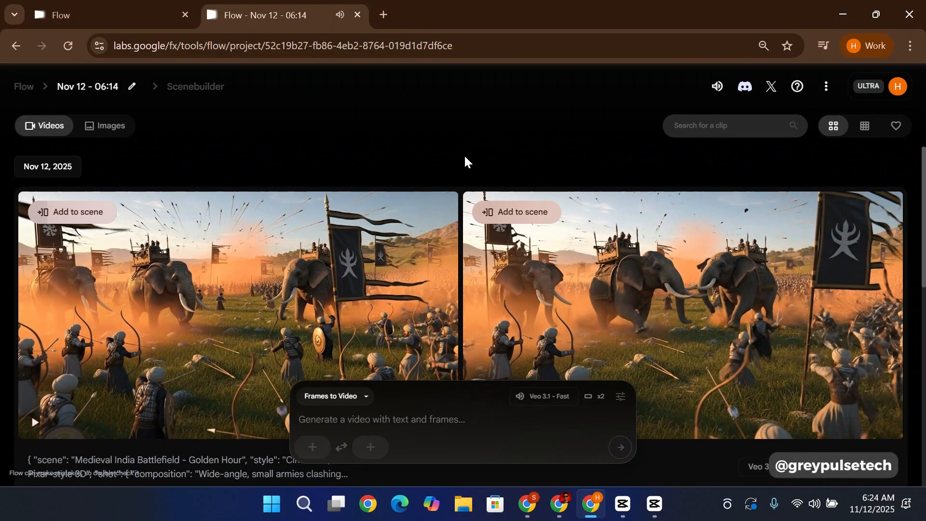